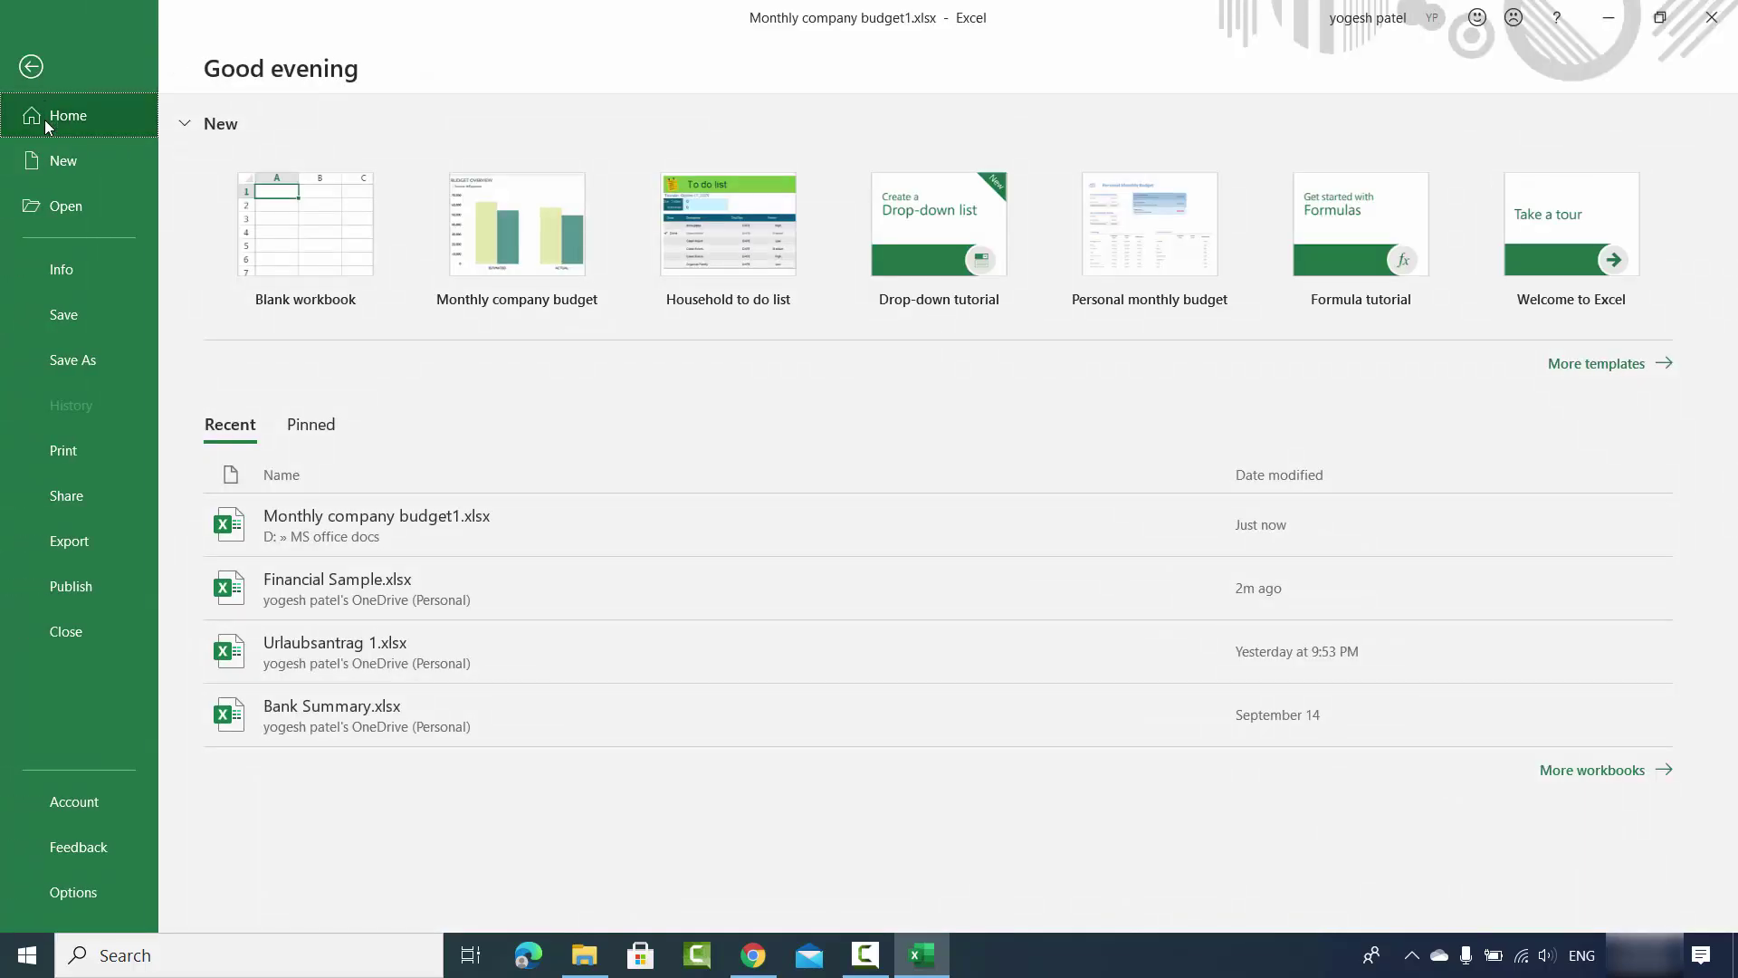
Step: Show the budget sheet's print preview with Microsoft Print to PDF selected as the printer
click(65, 452)
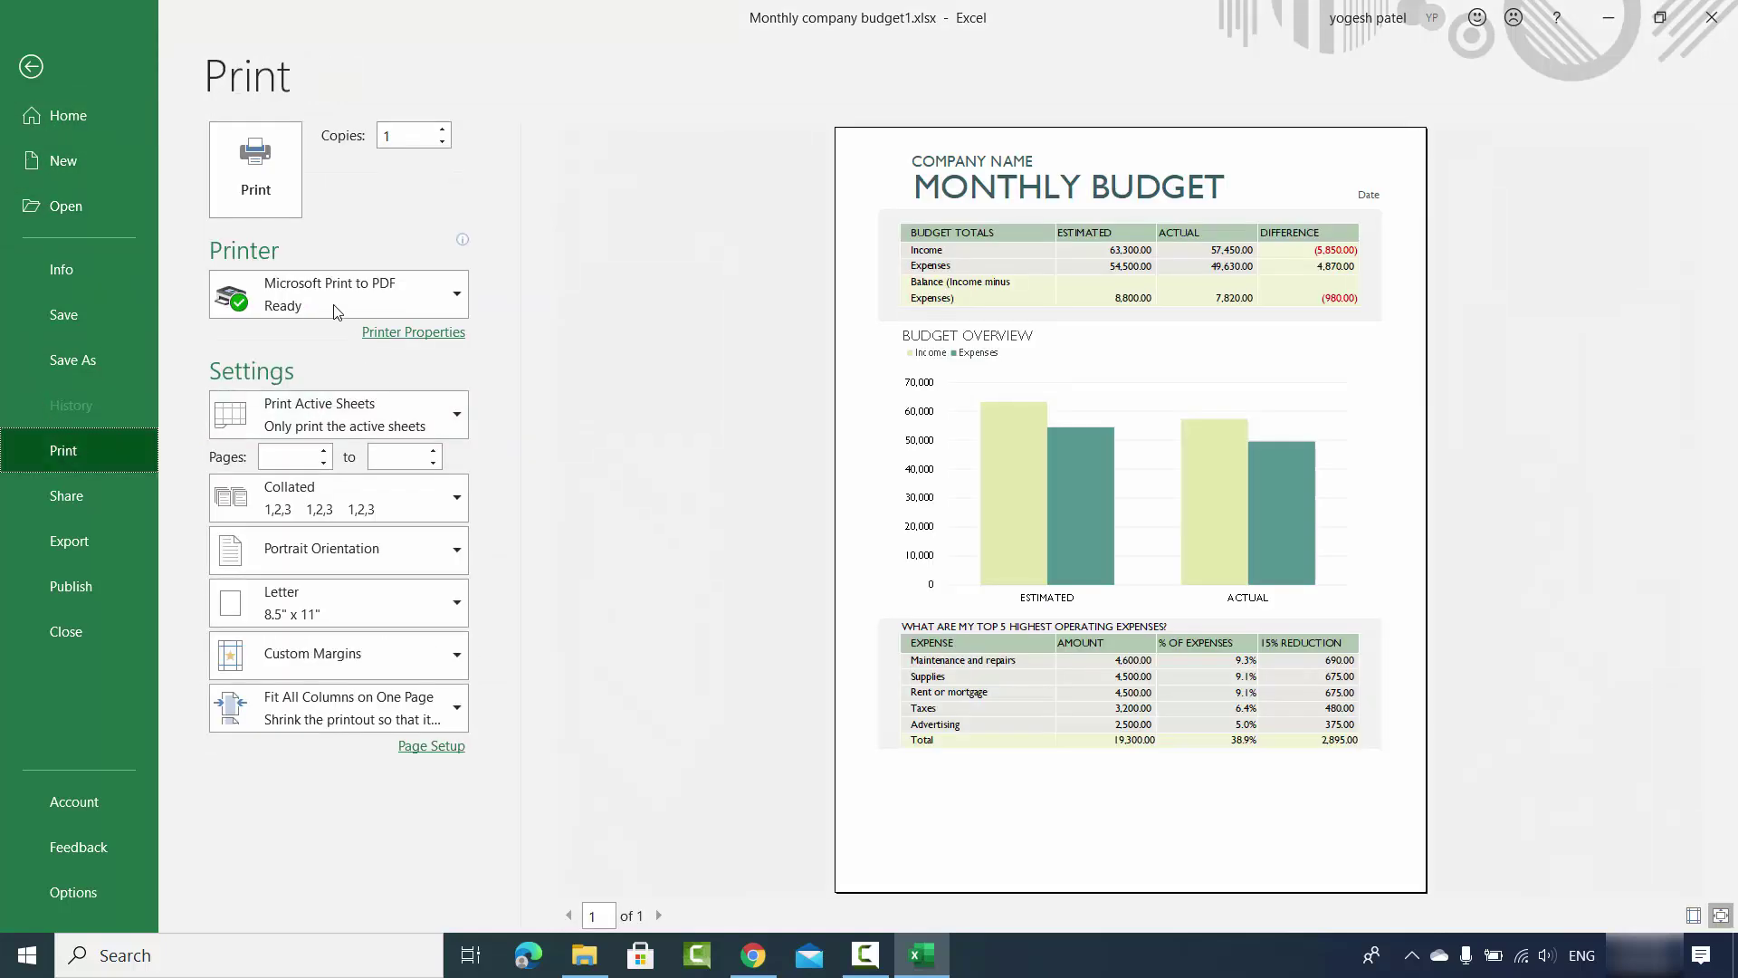
mouse_move(298, 301)
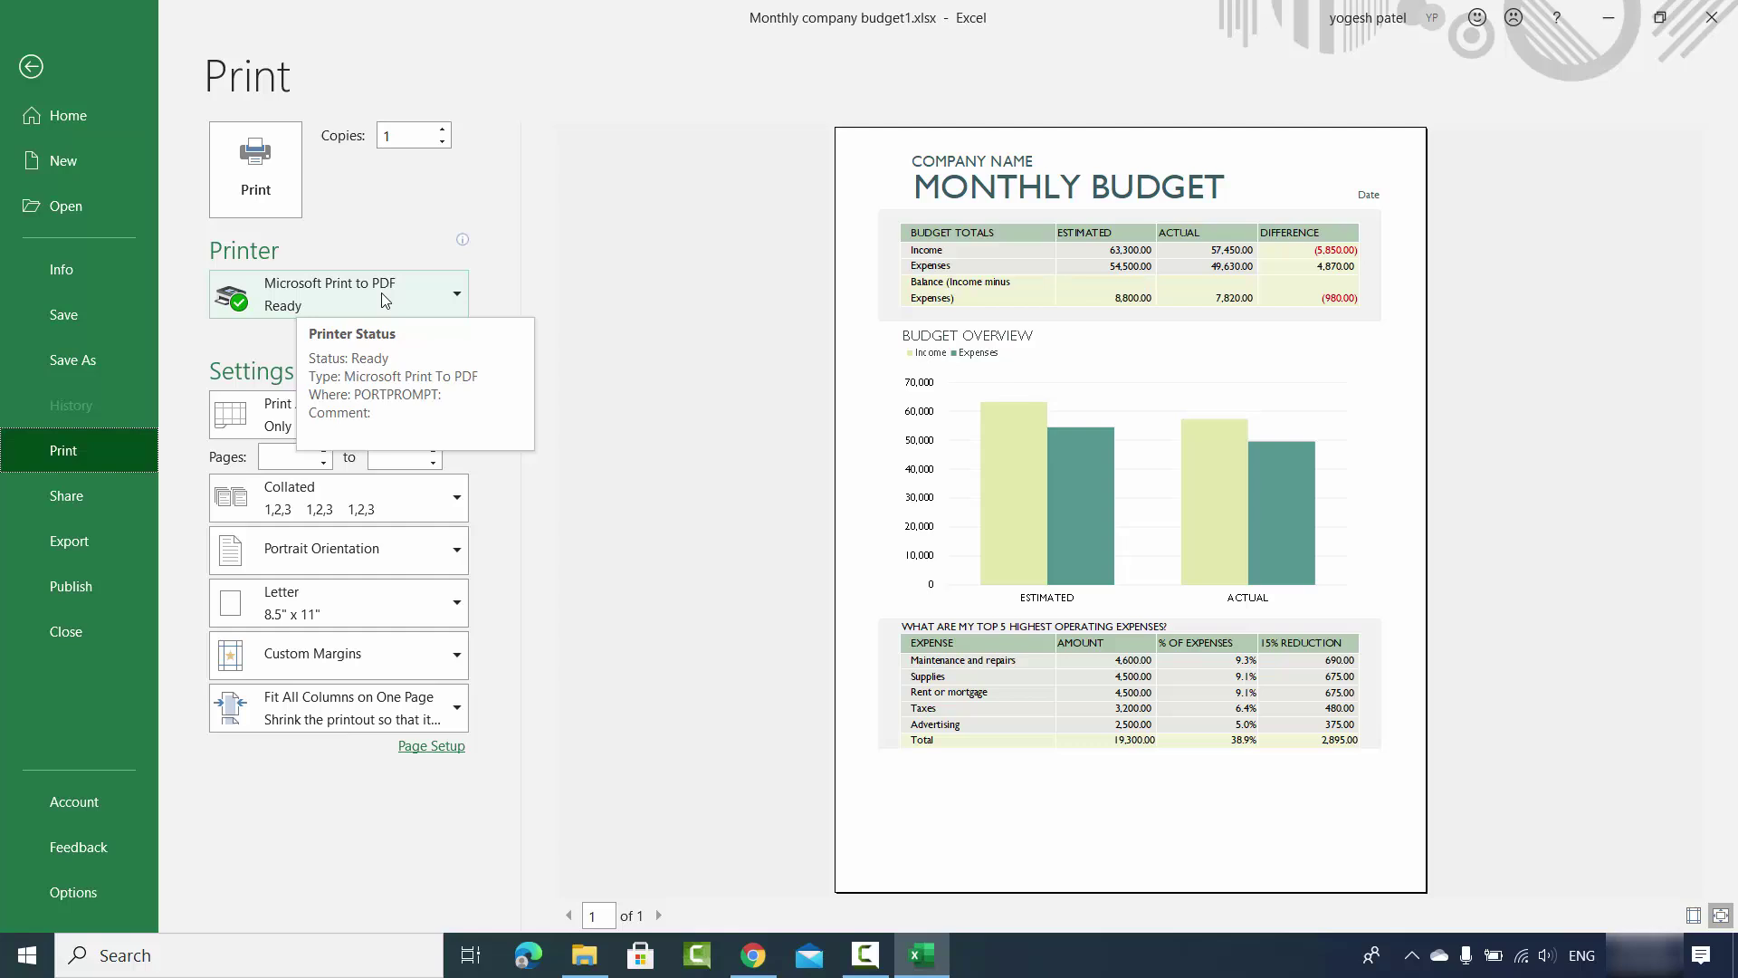
click(334, 286)
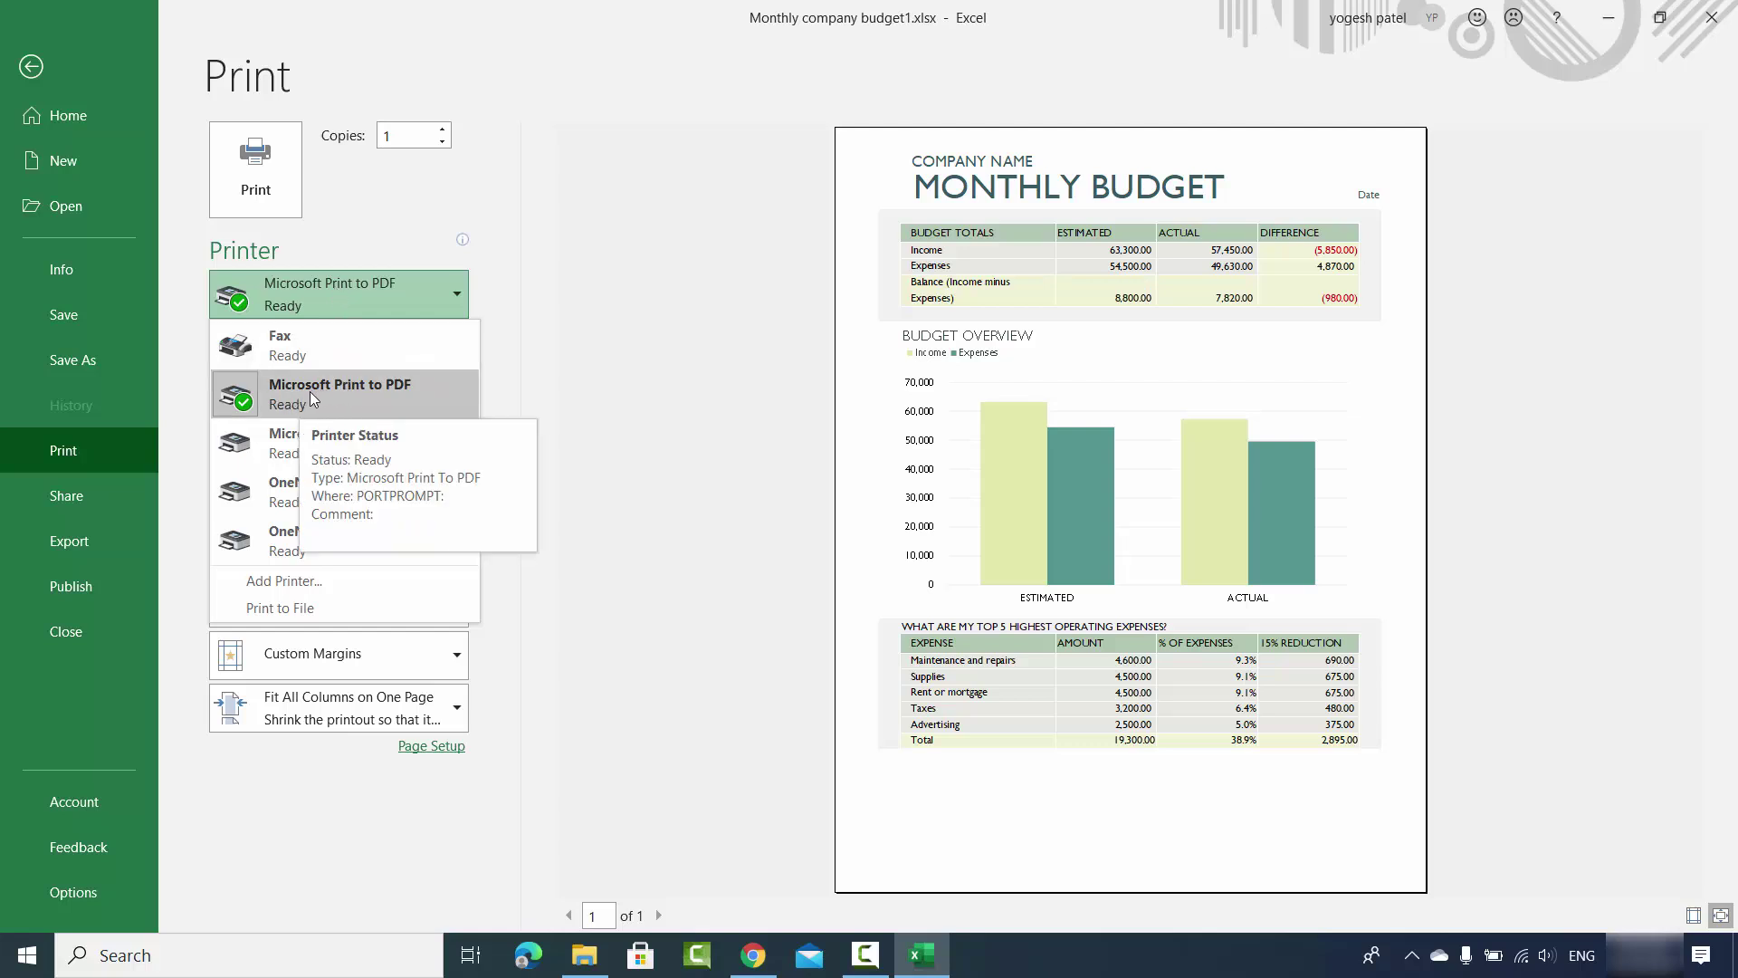
click(369, 388)
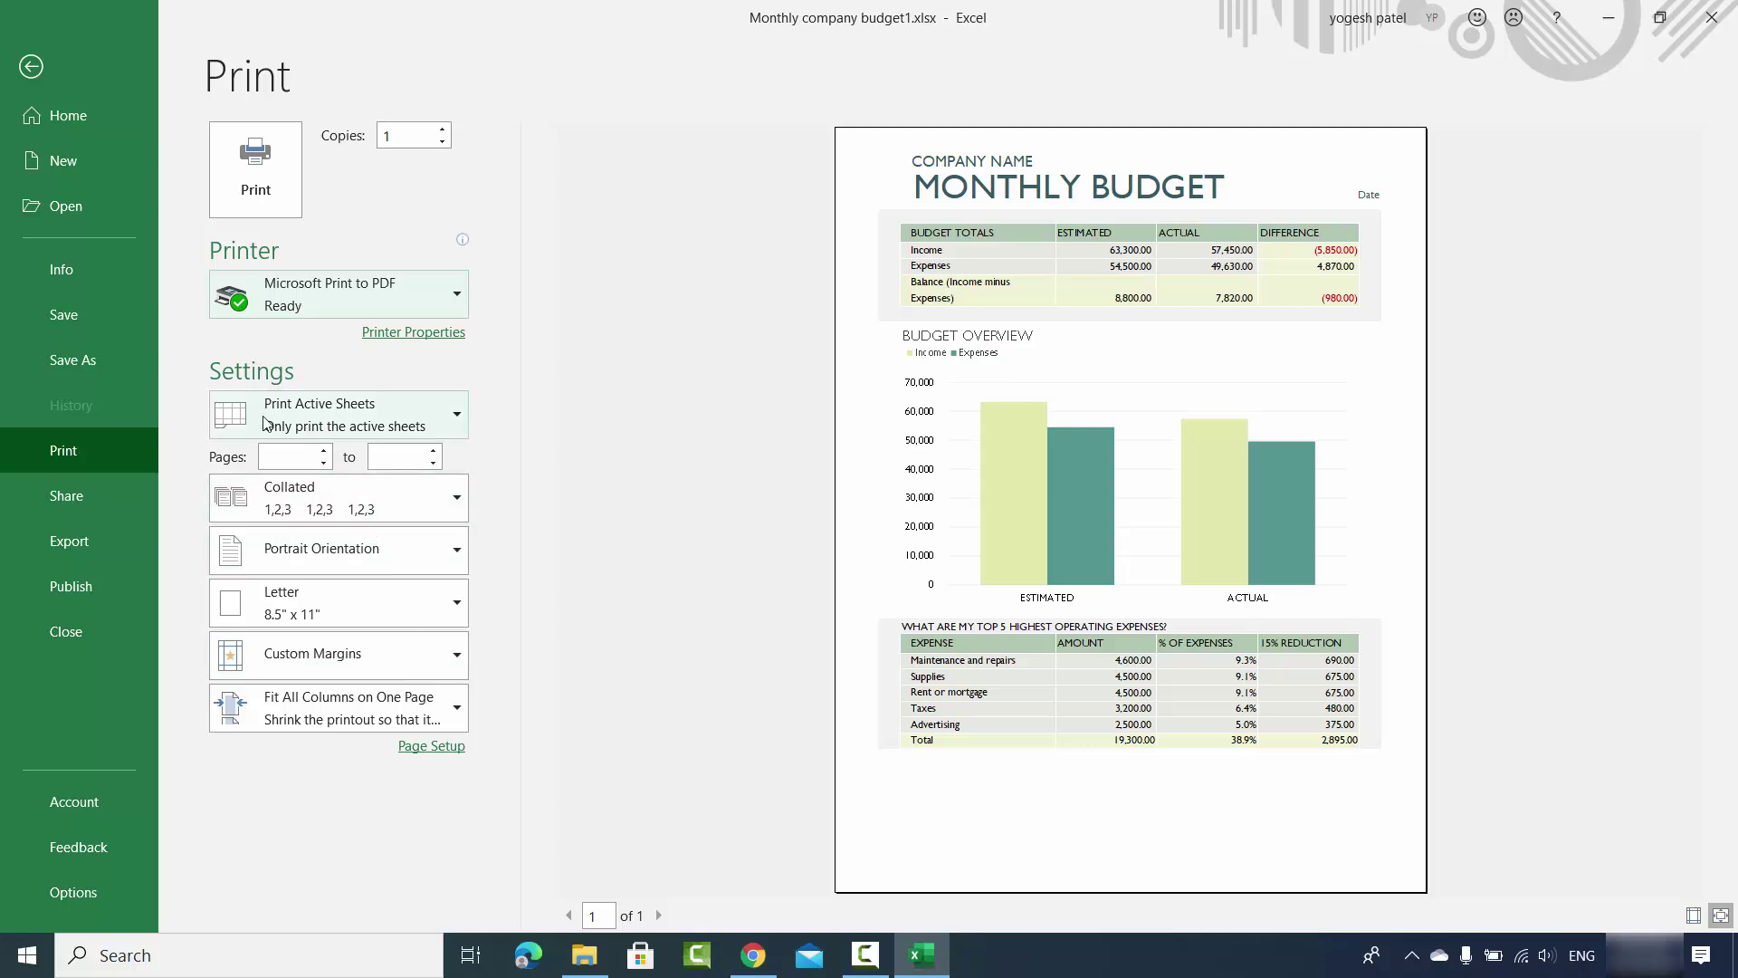
click(312, 422)
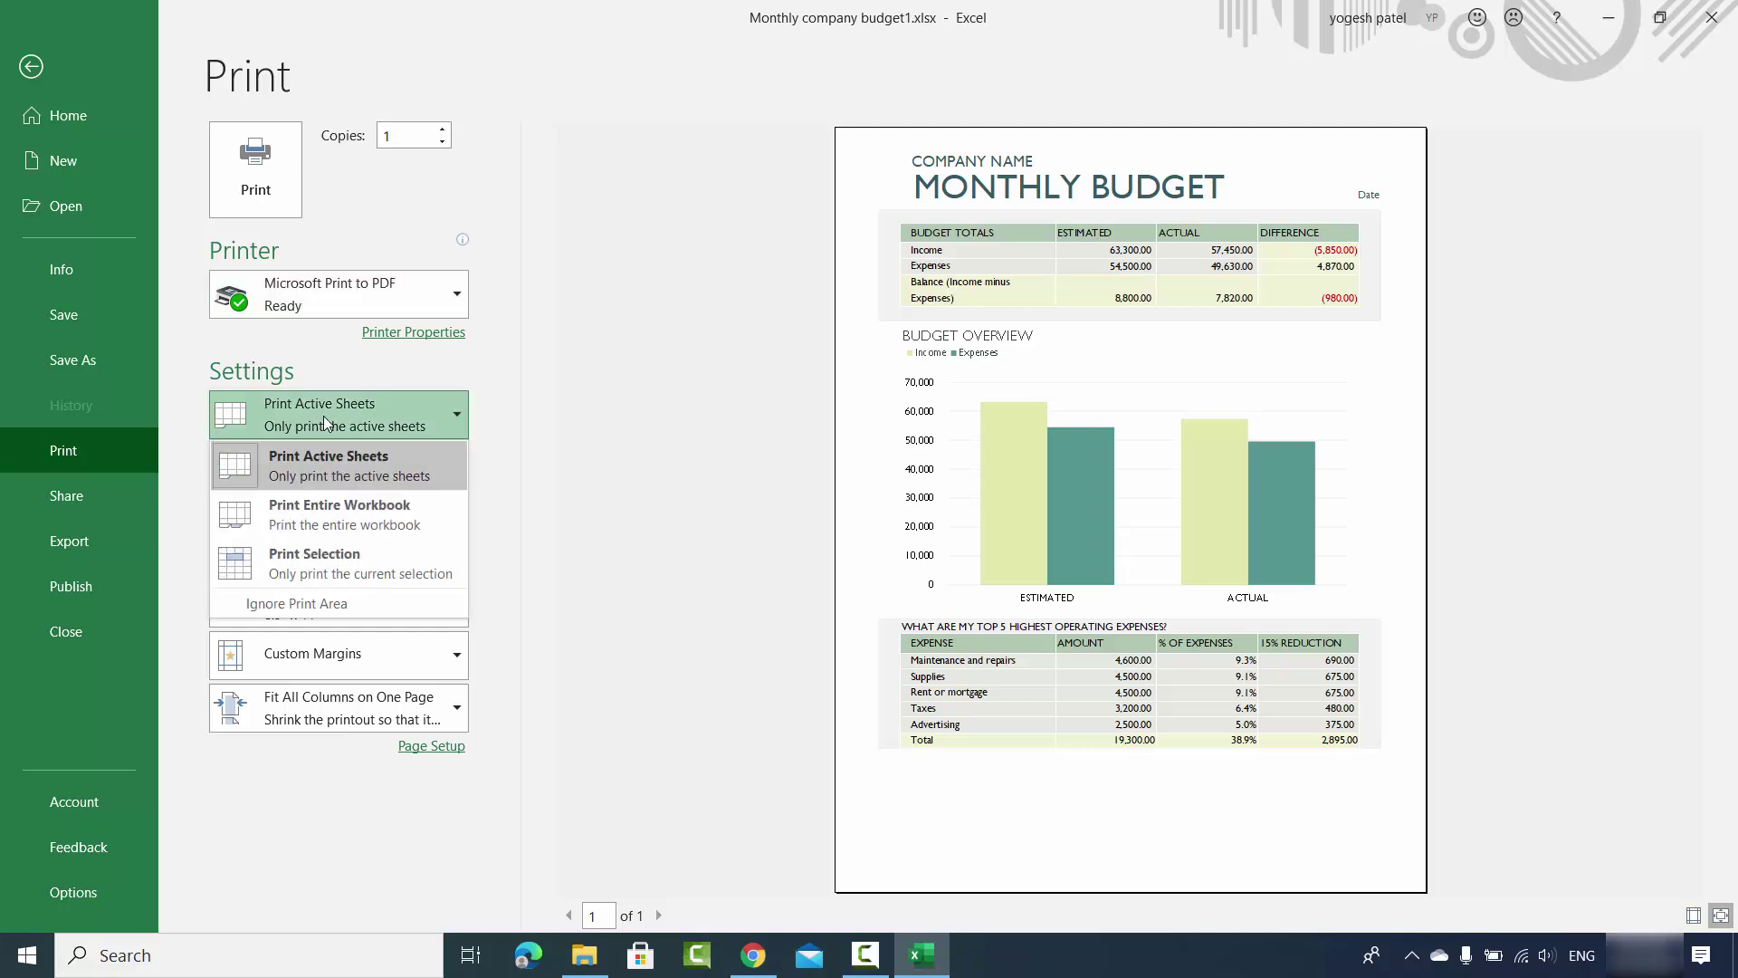
click(337, 514)
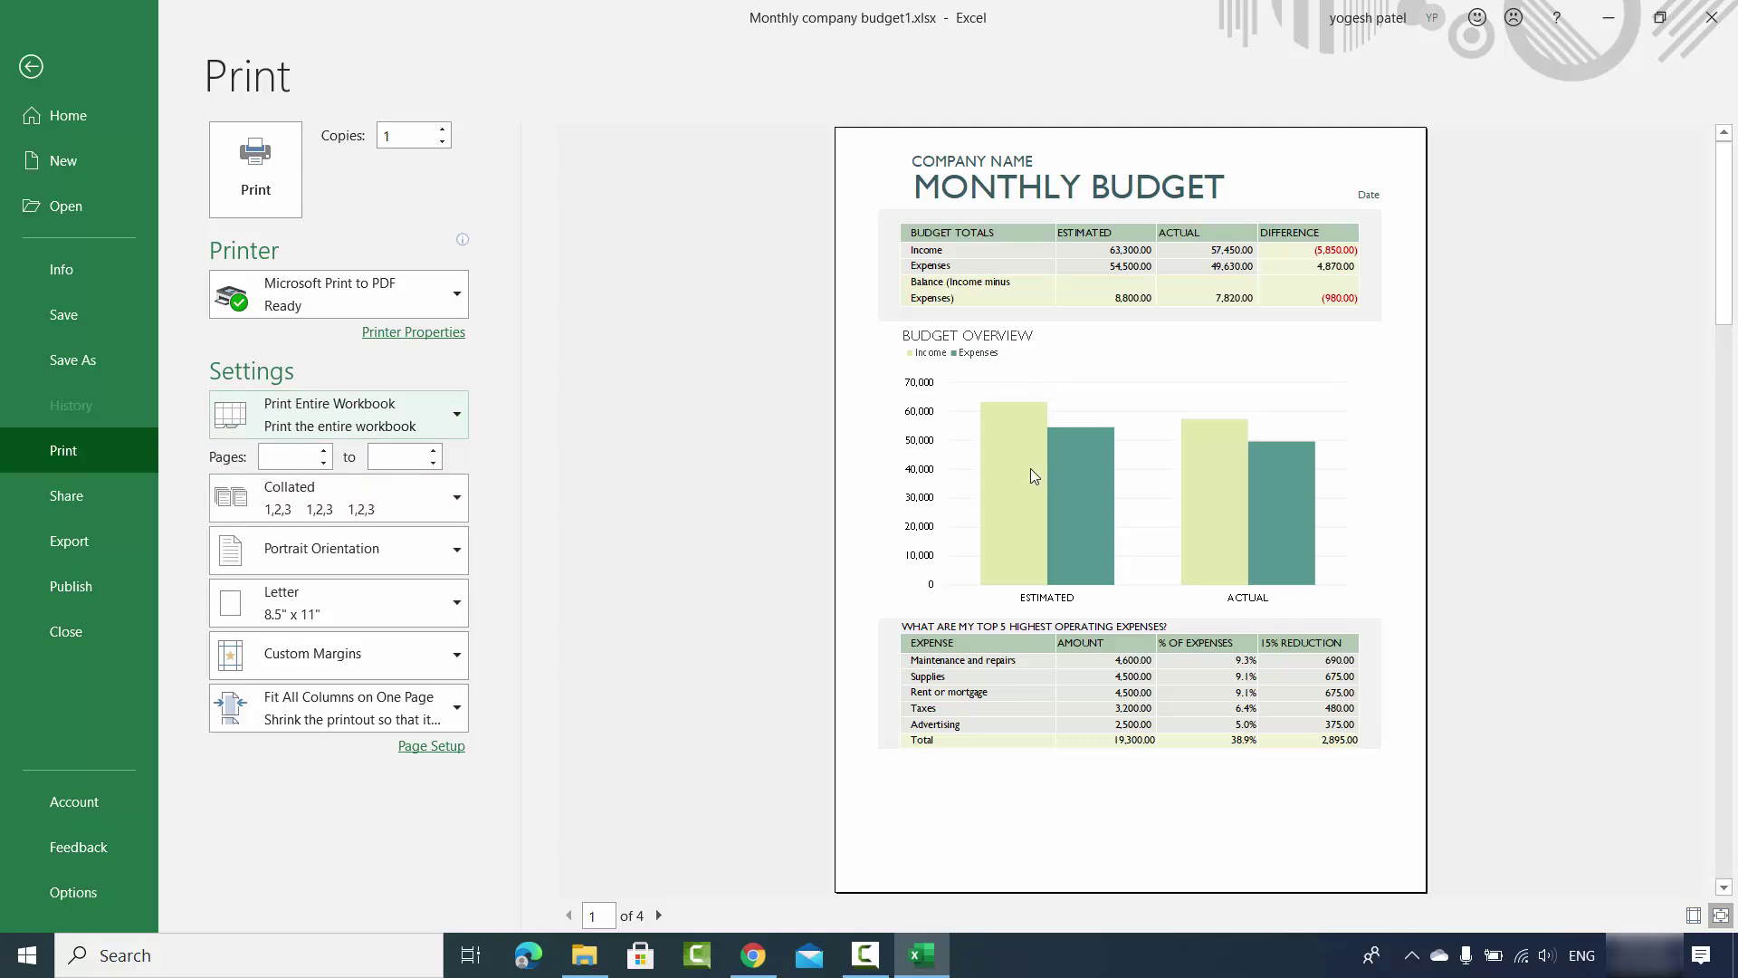
scroll(1034, 476, down, 3)
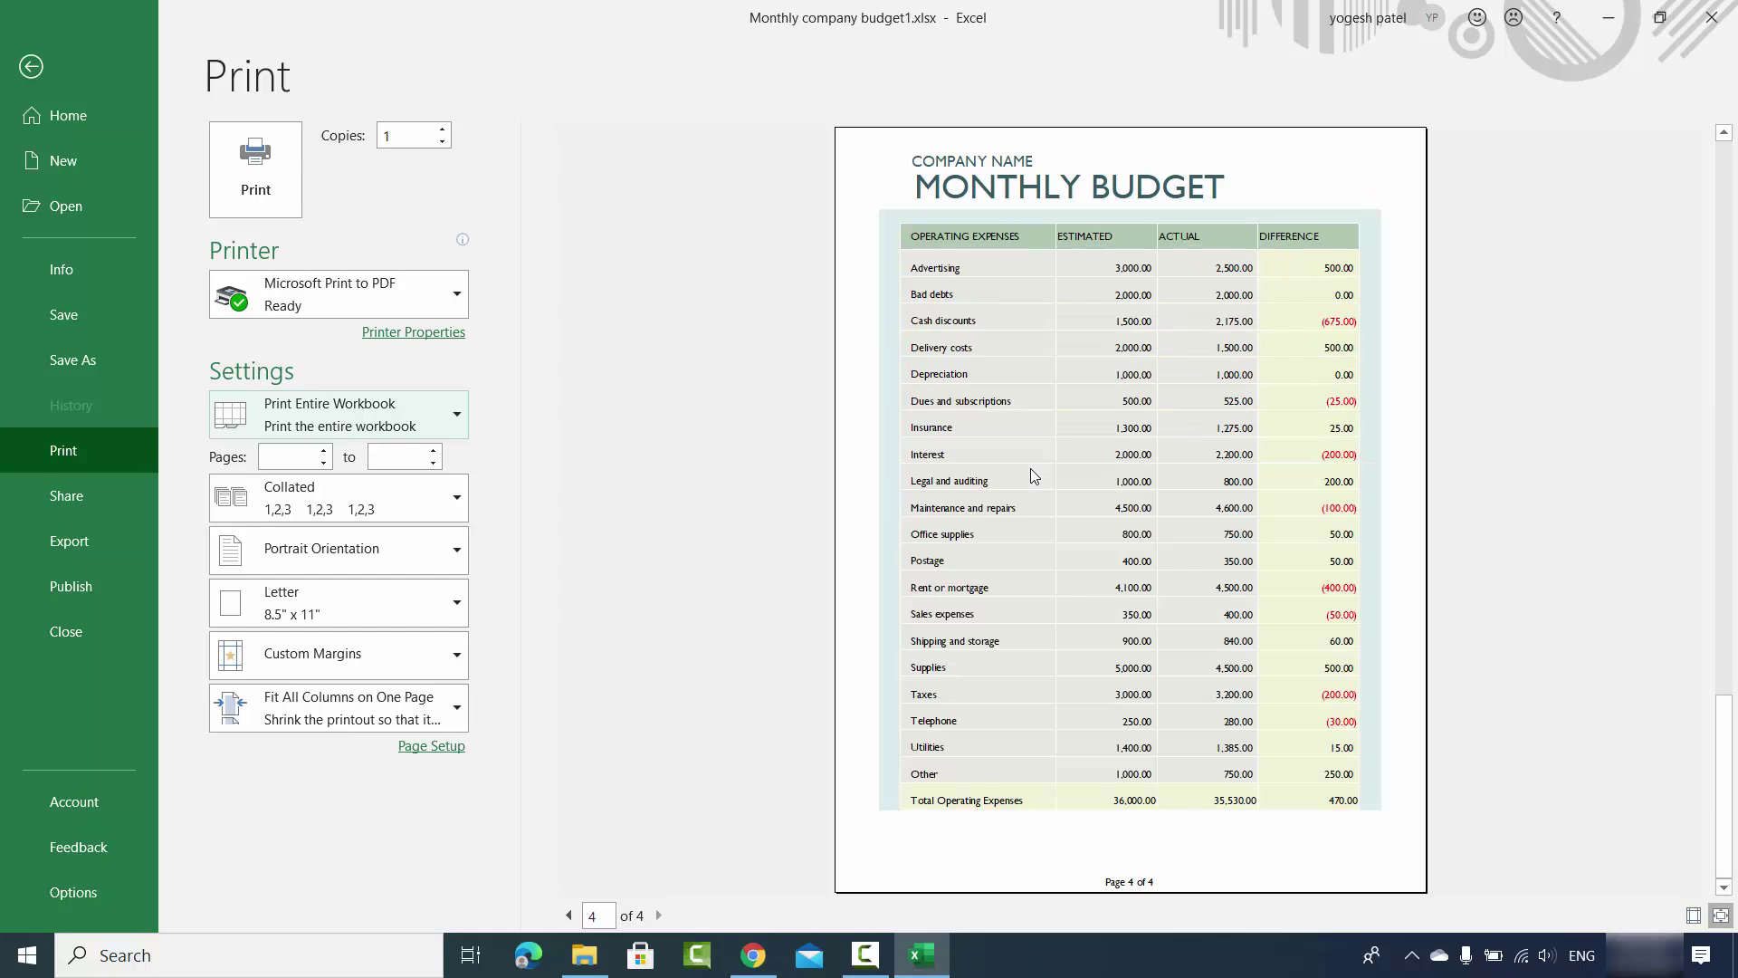
scroll(1032, 475, up, 3)
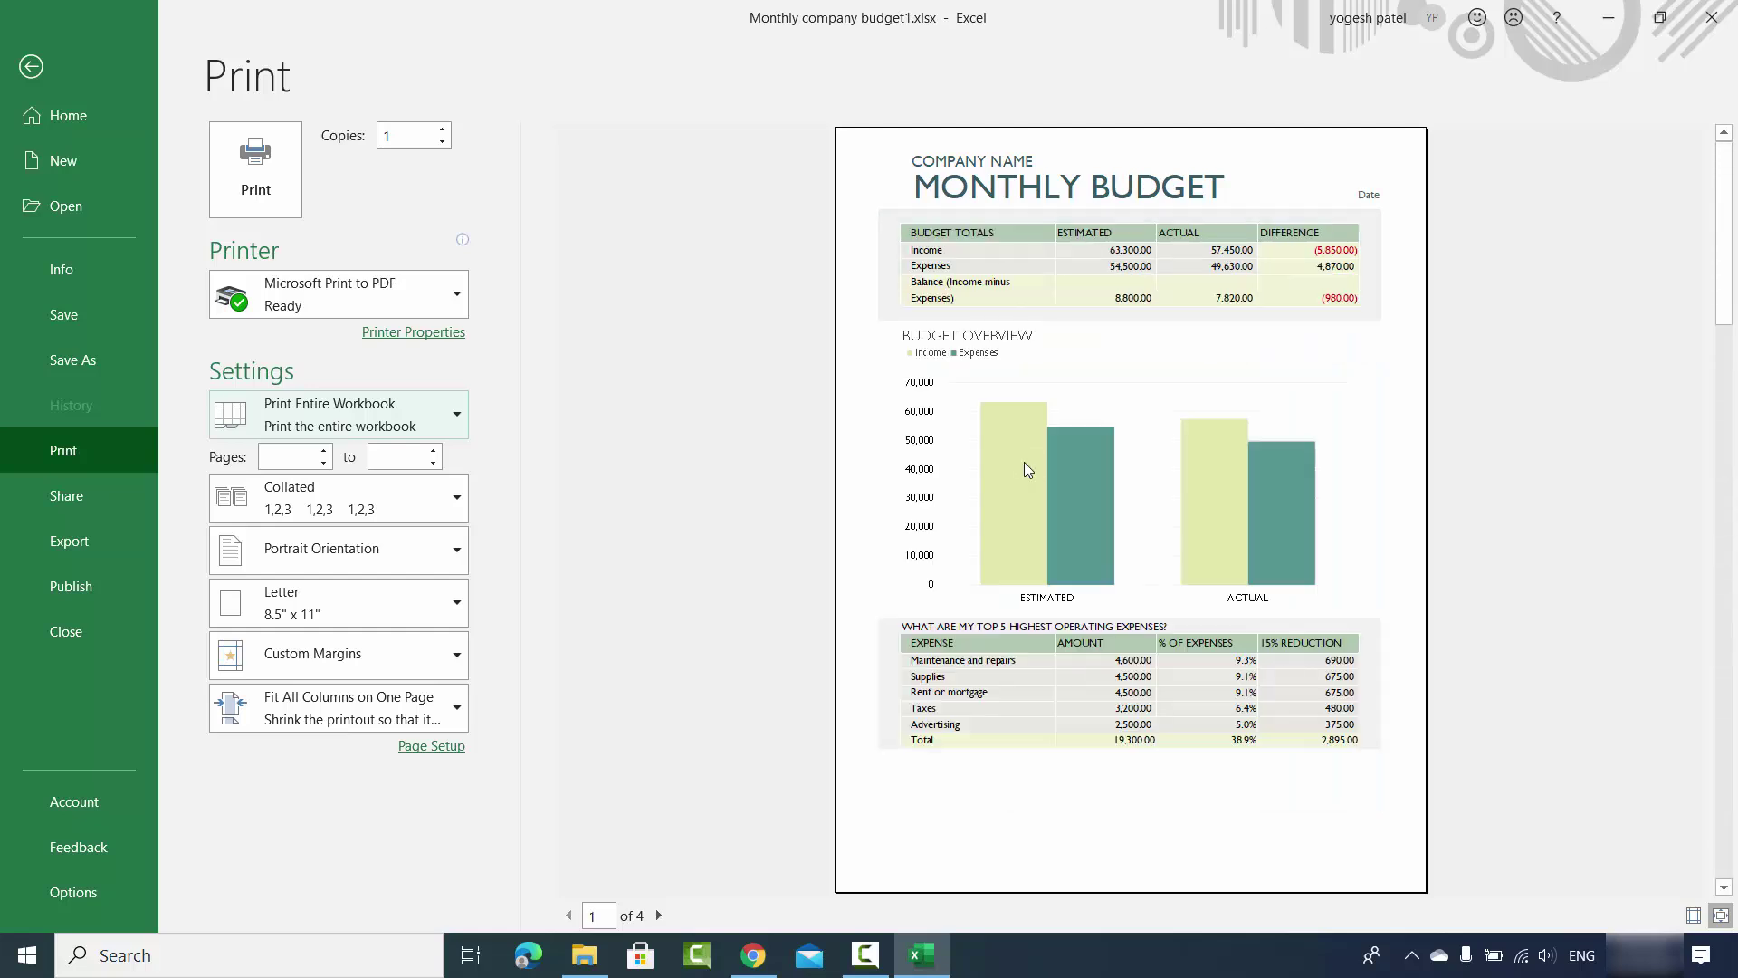
click(438, 410)
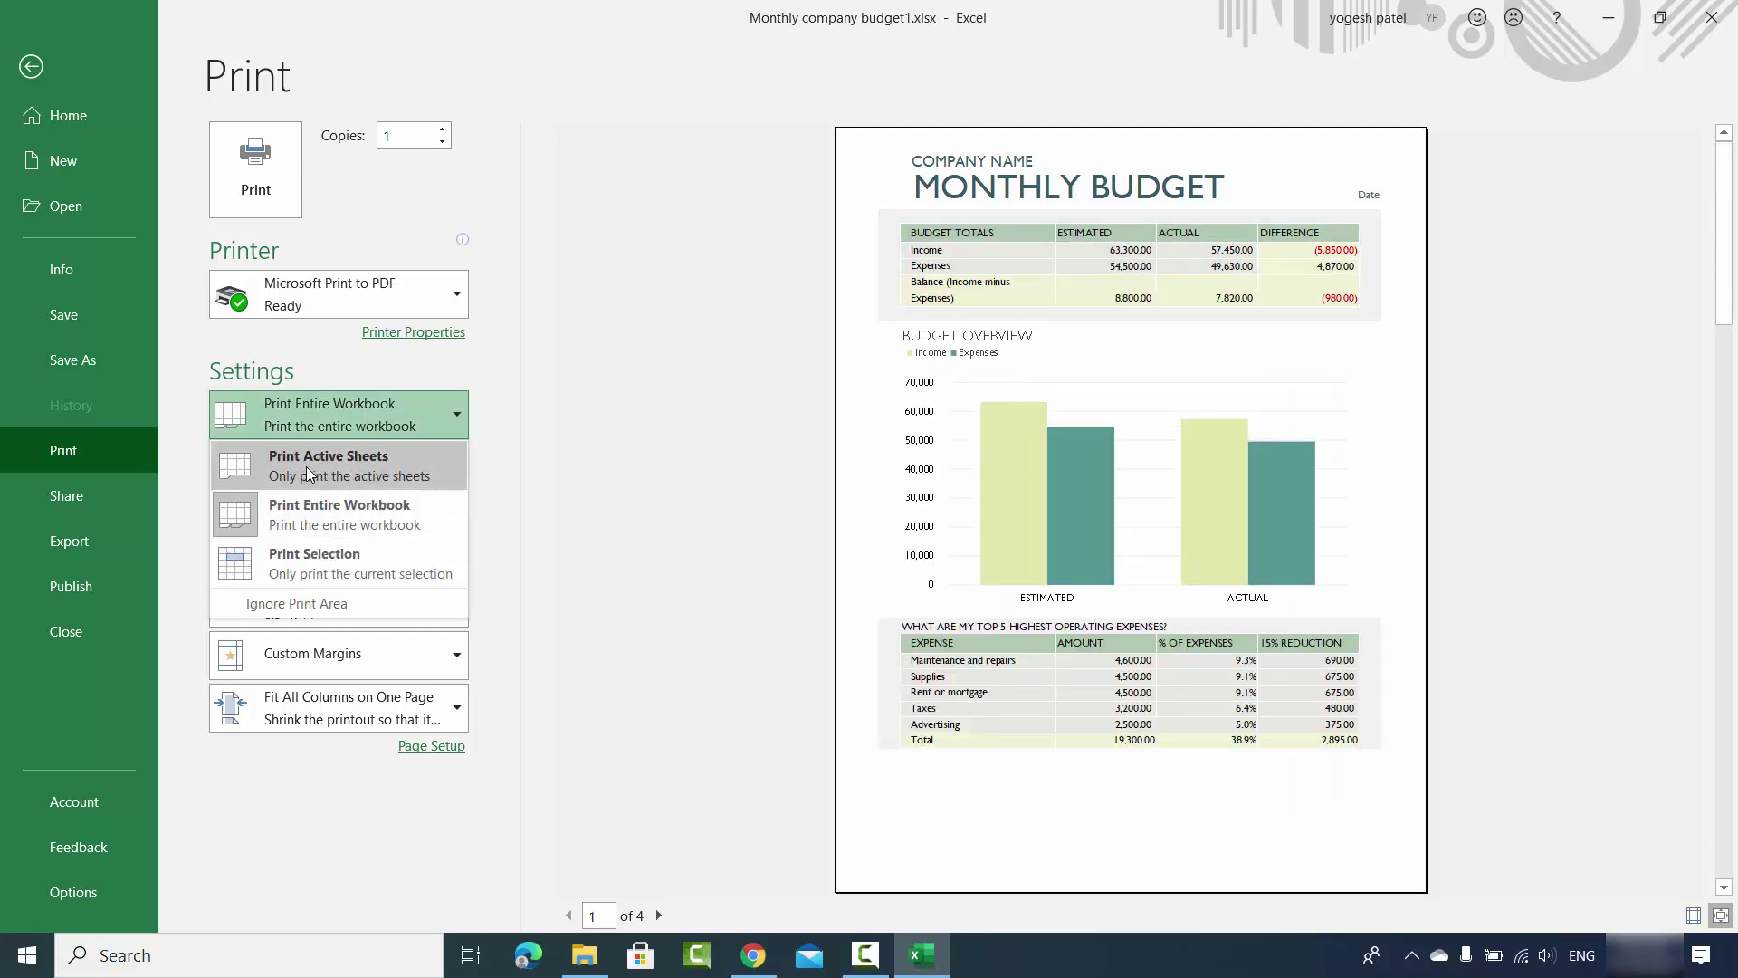
click(334, 471)
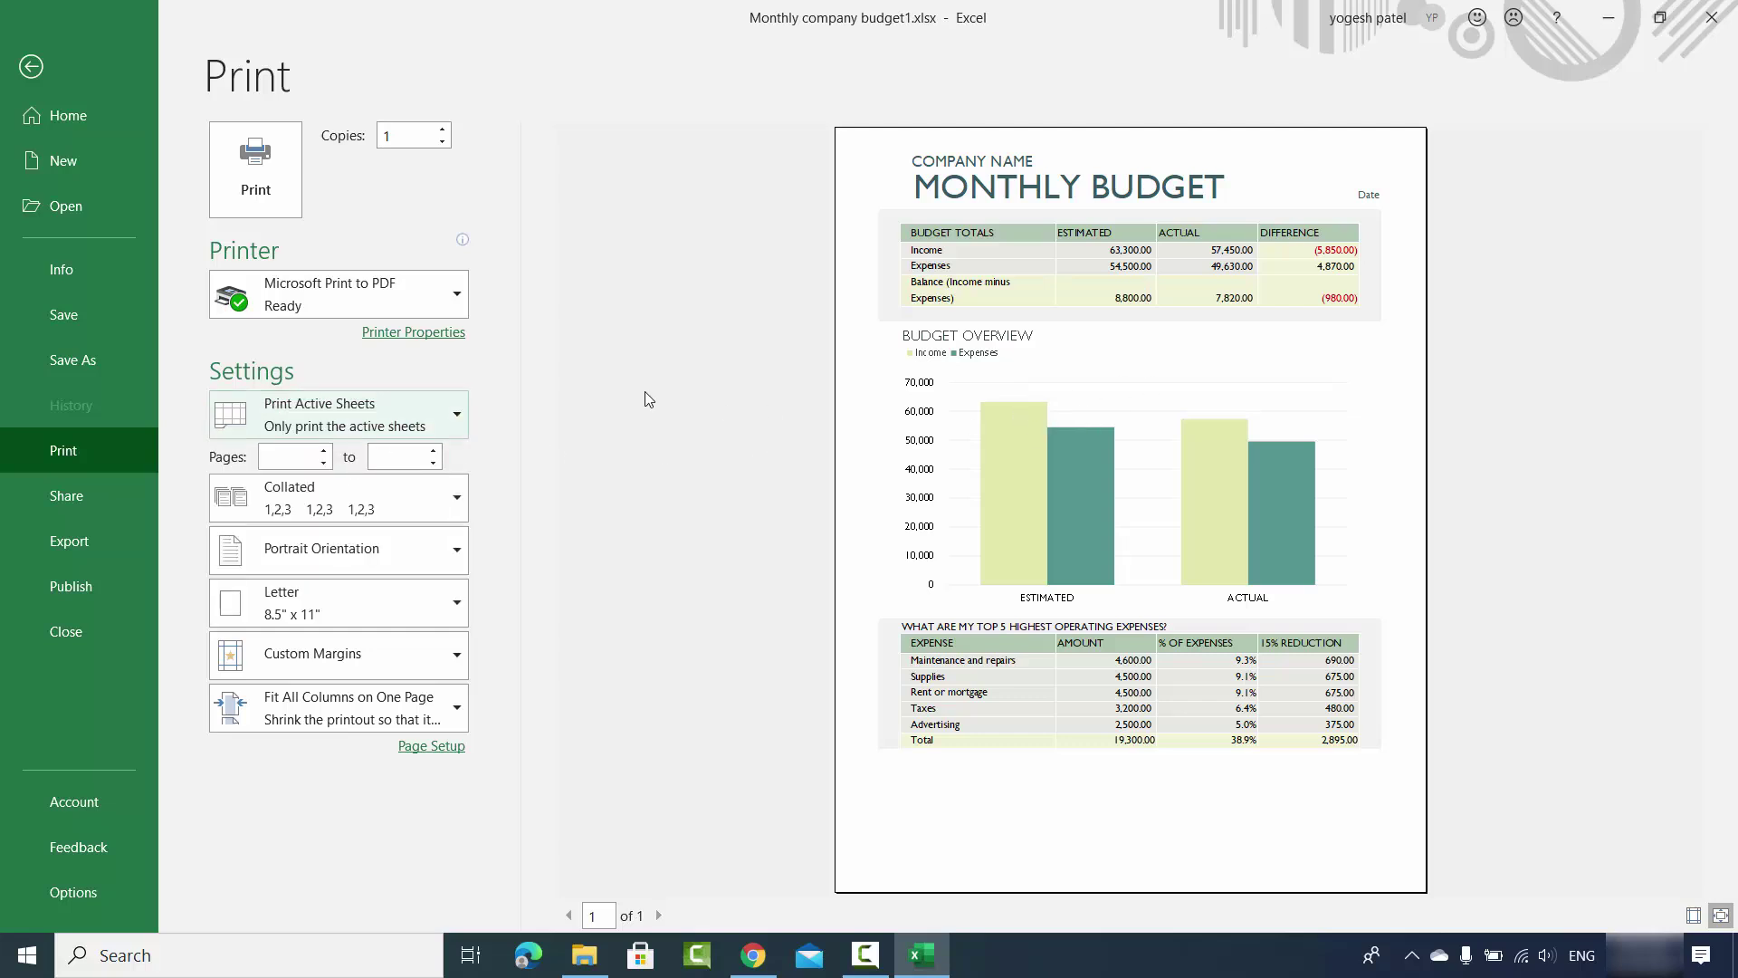
click(362, 554)
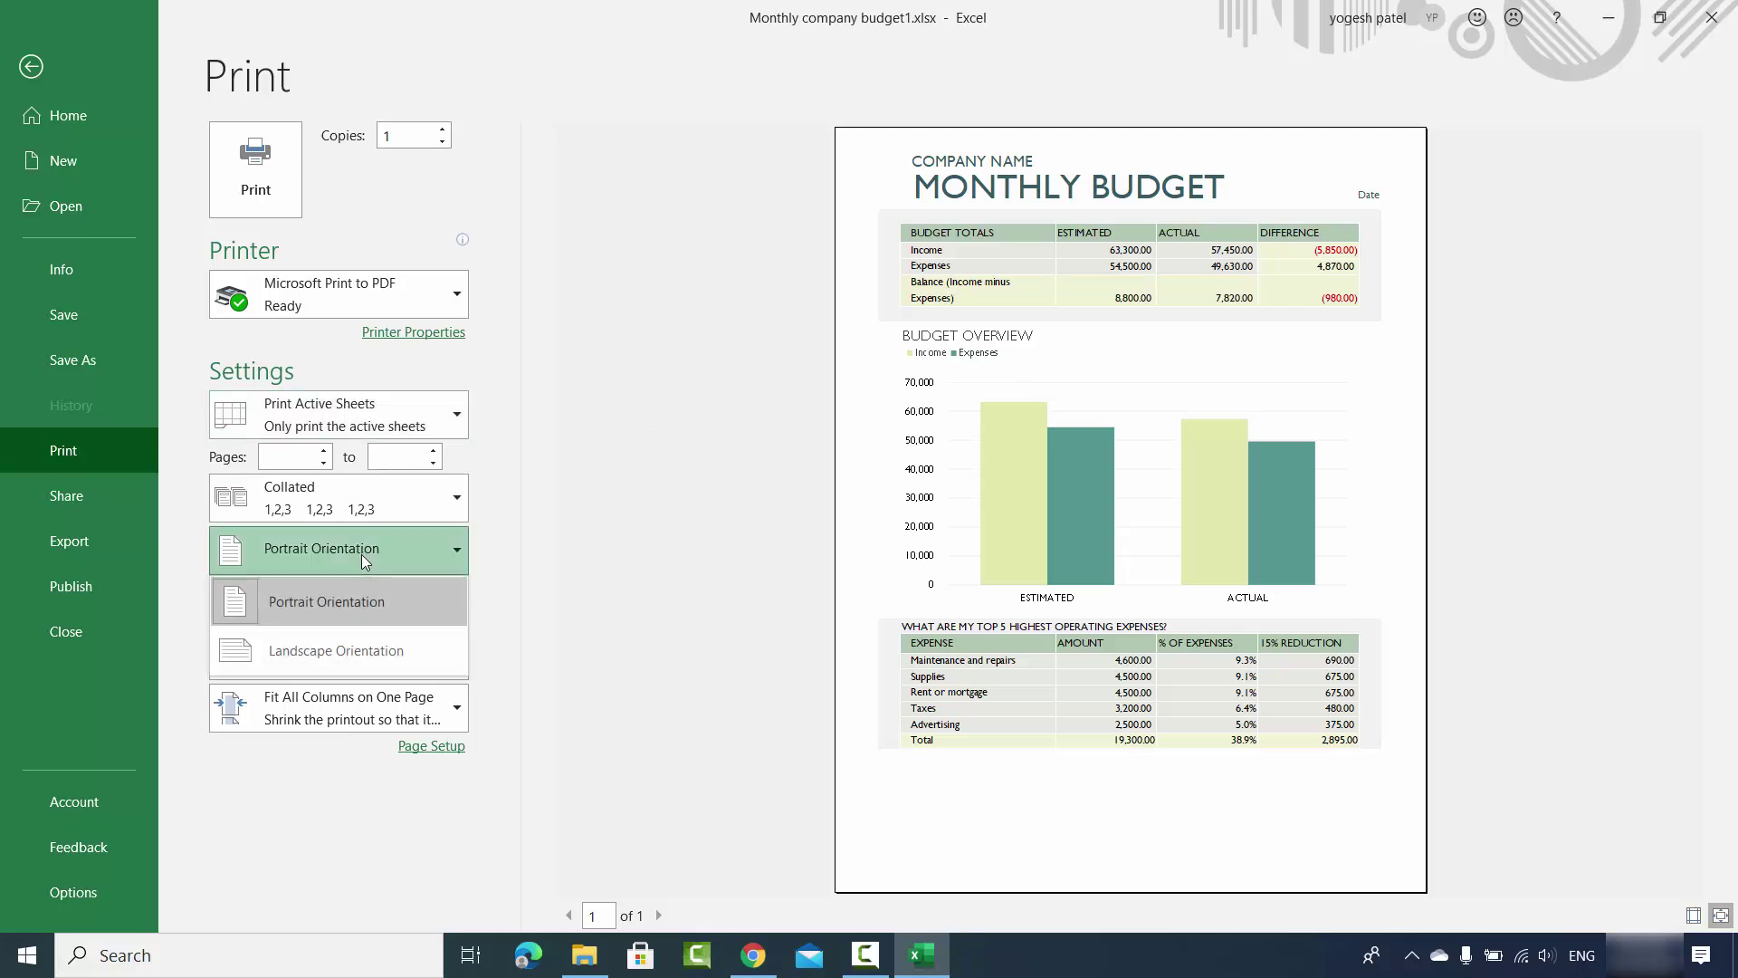
click(333, 612)
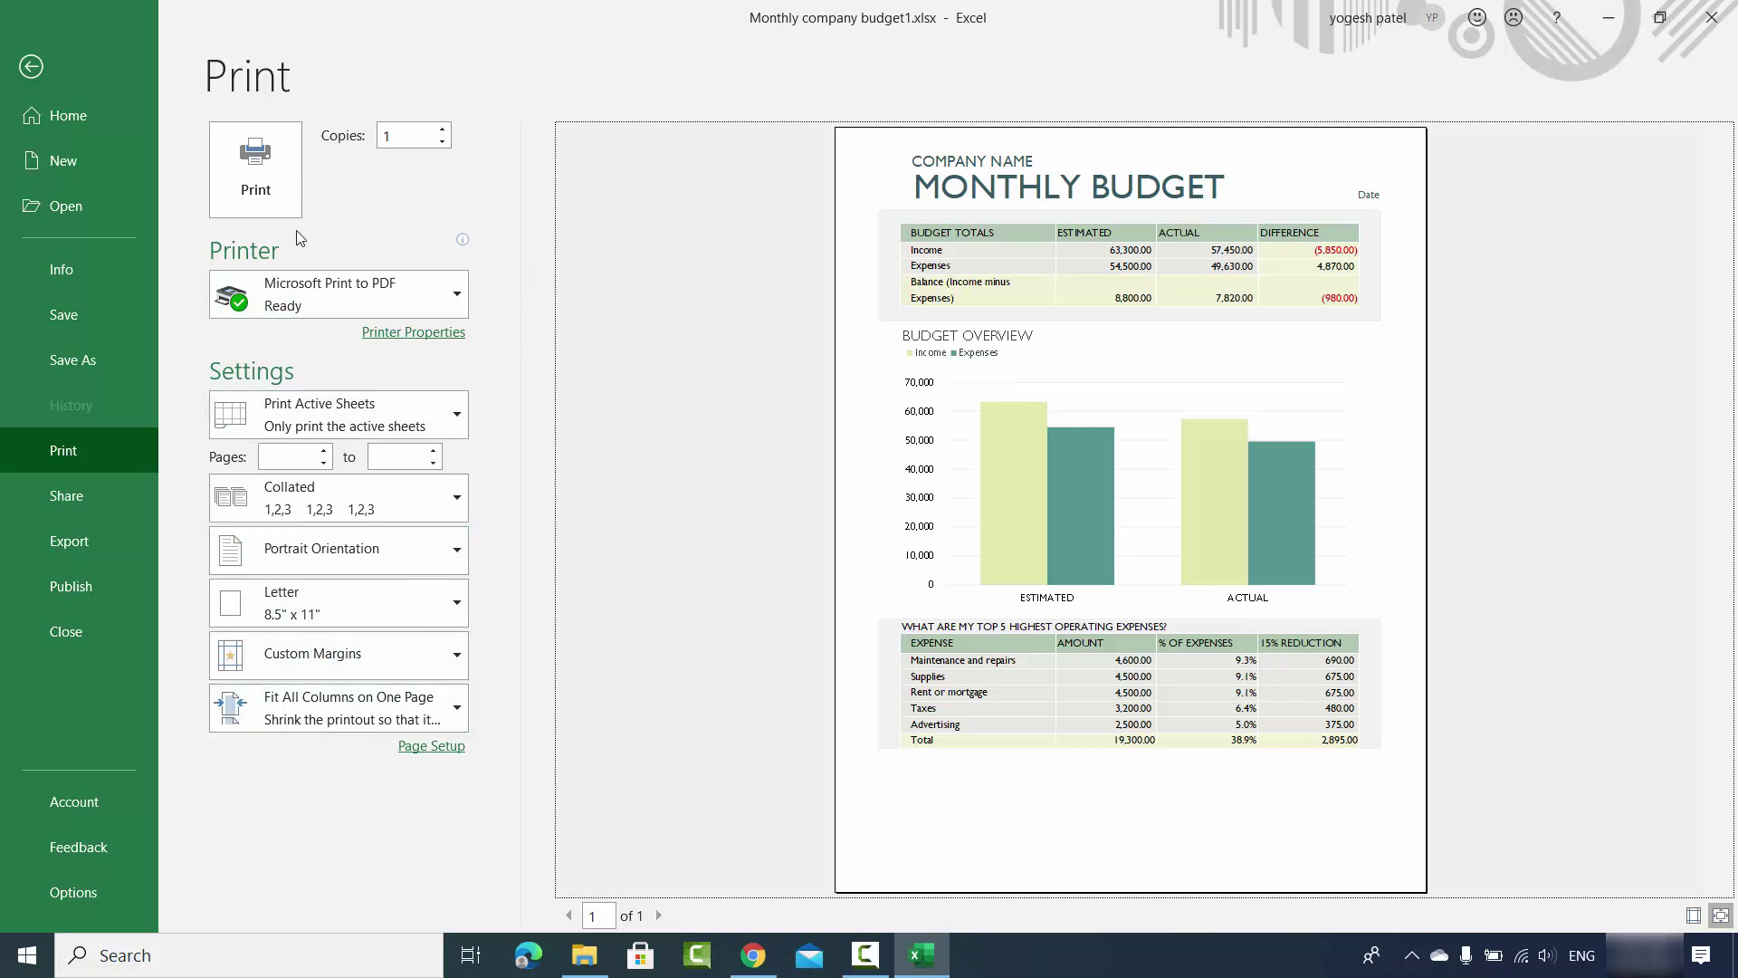
Step: Print the budget sheet to sample1.pdf in MS office docs, then open that PDF
click(263, 193)
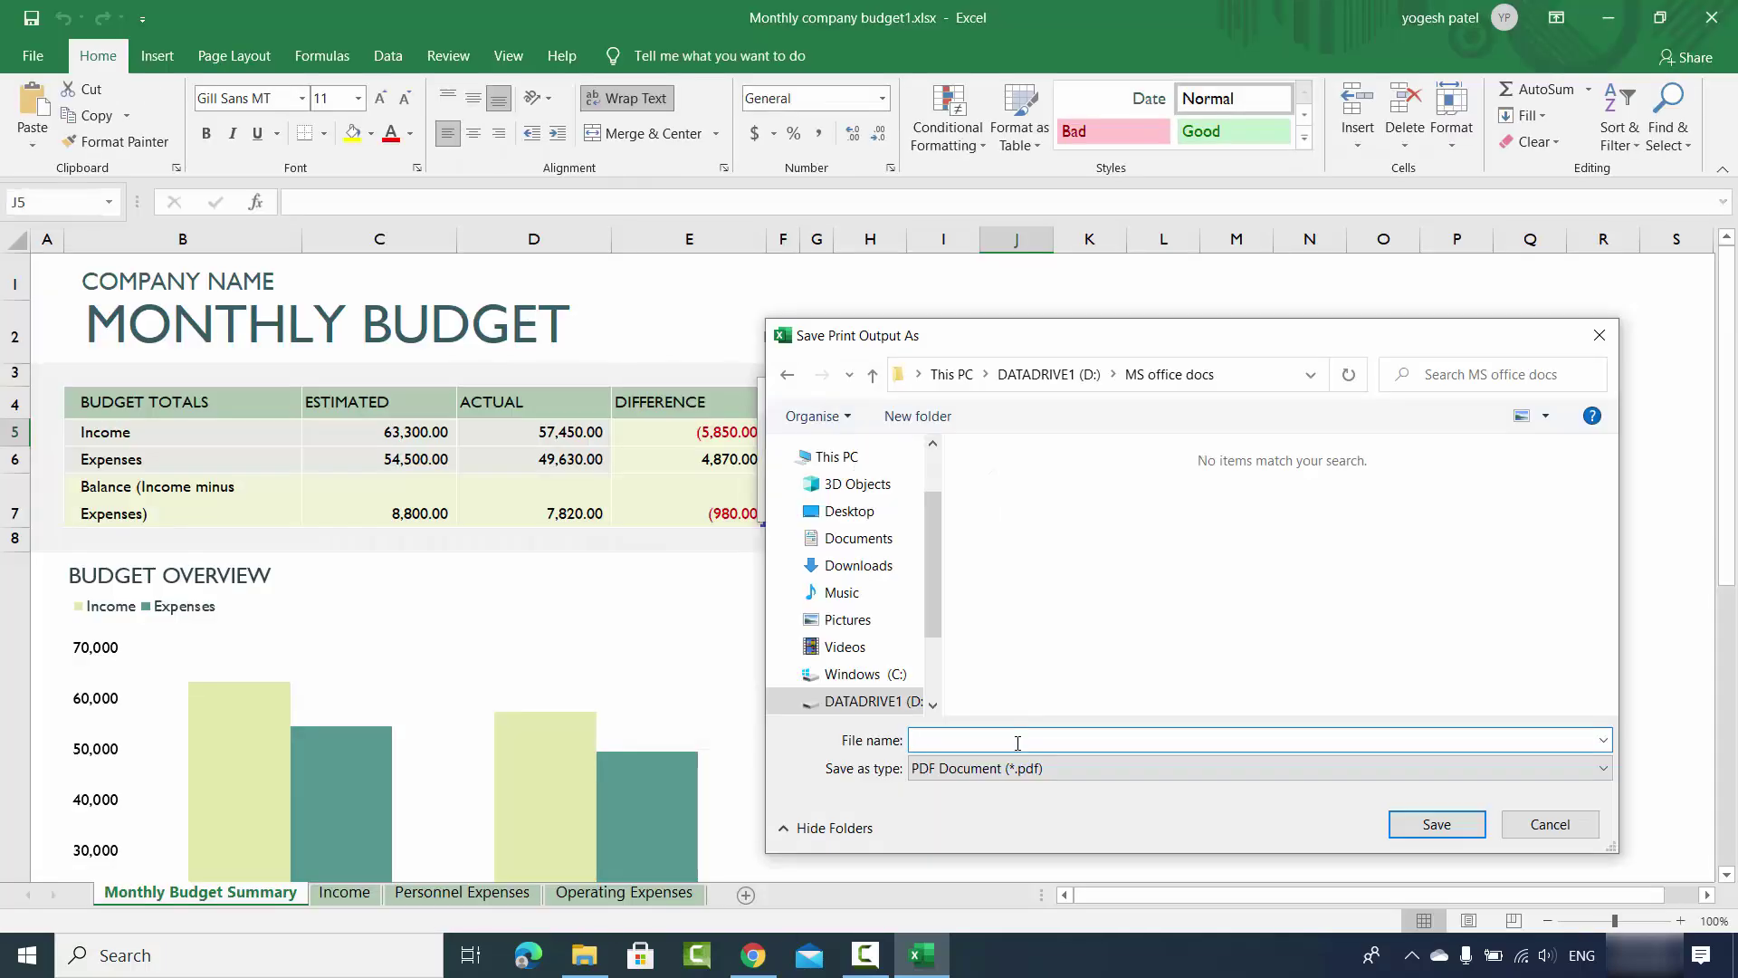
text(sample1)
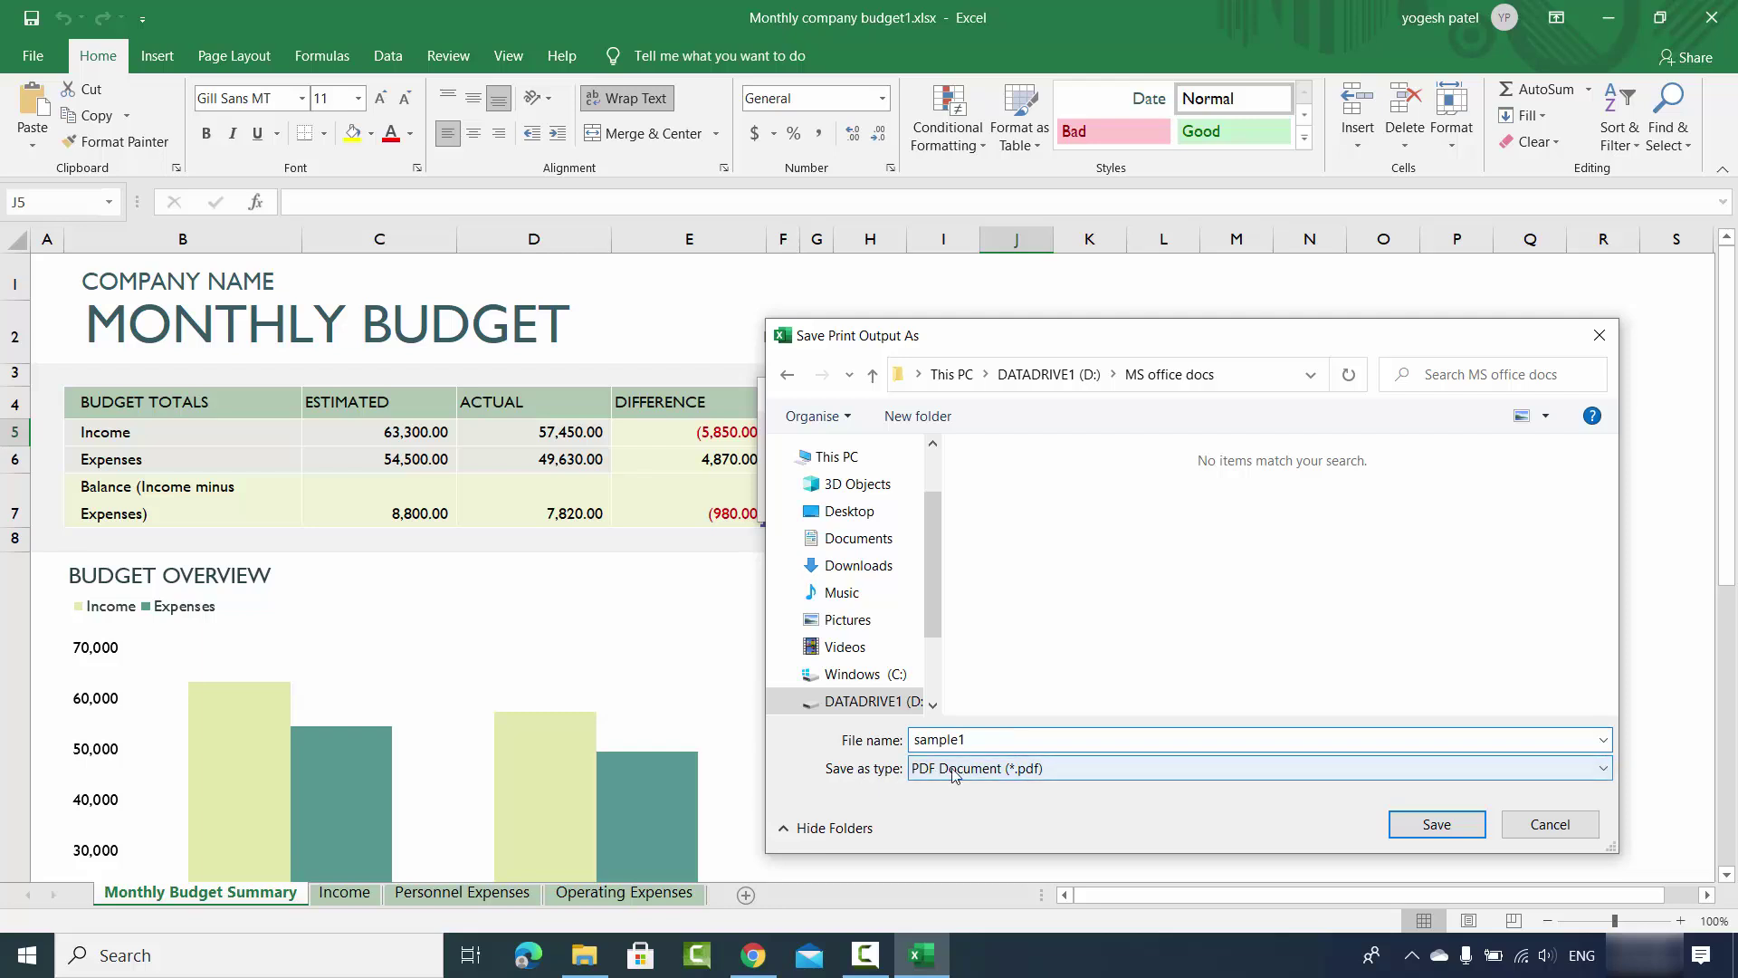
click(1423, 825)
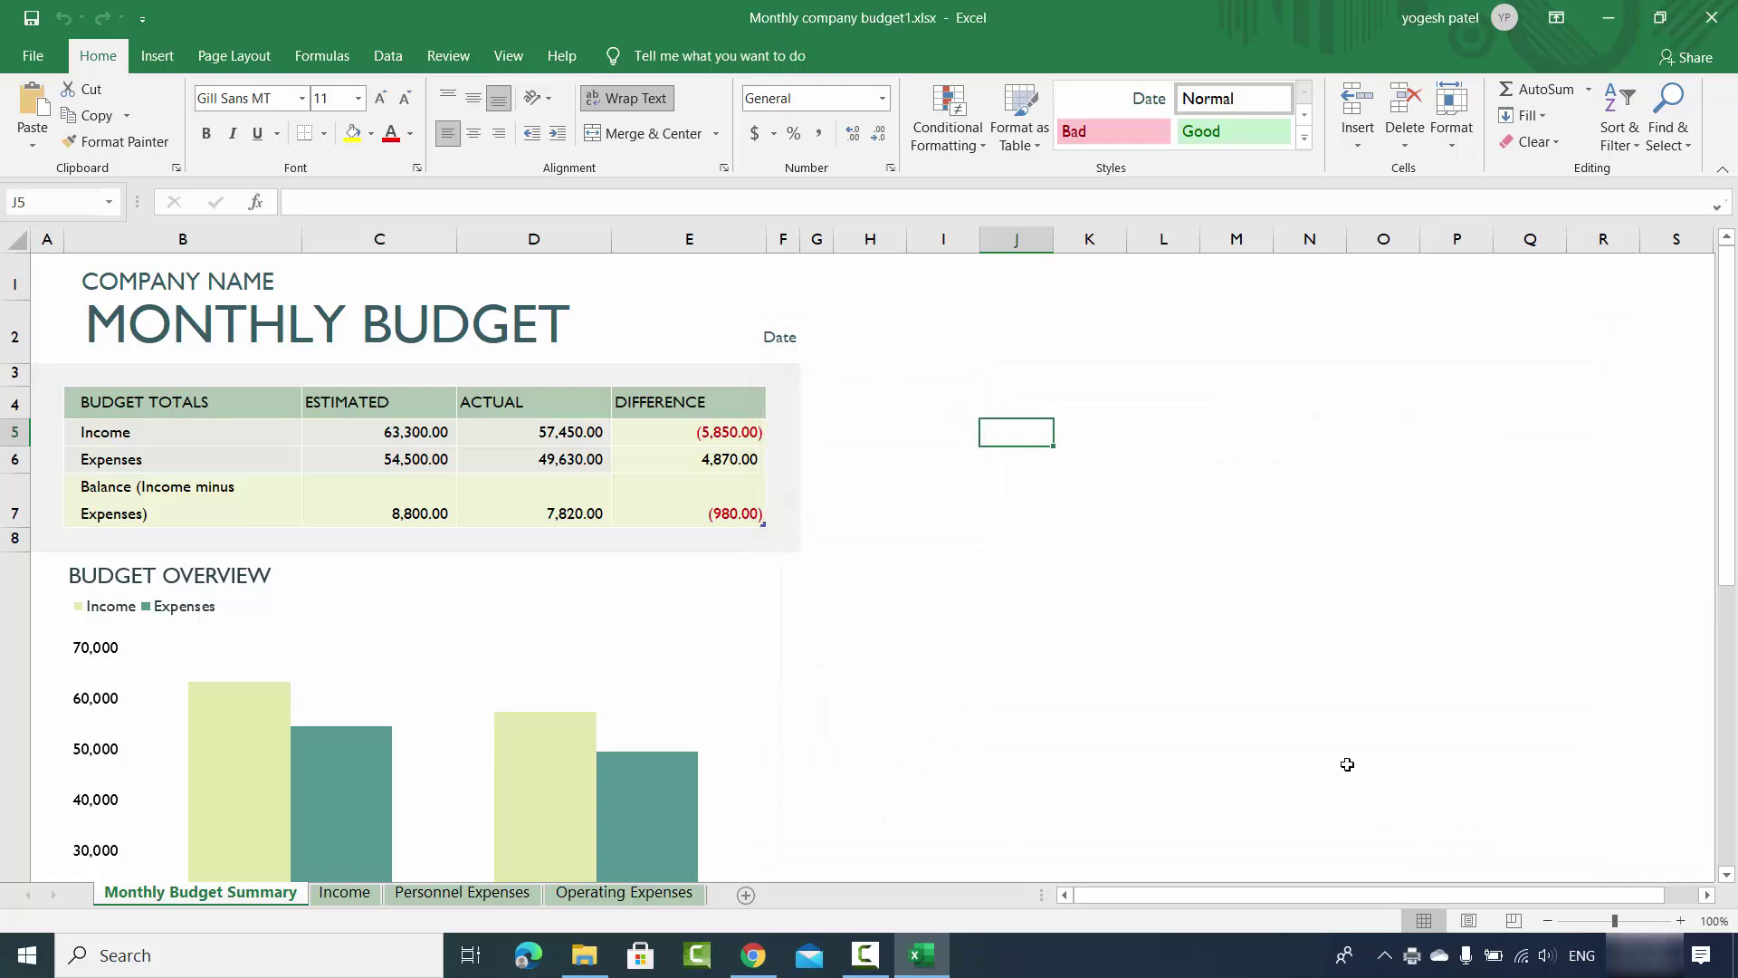
click(585, 956)
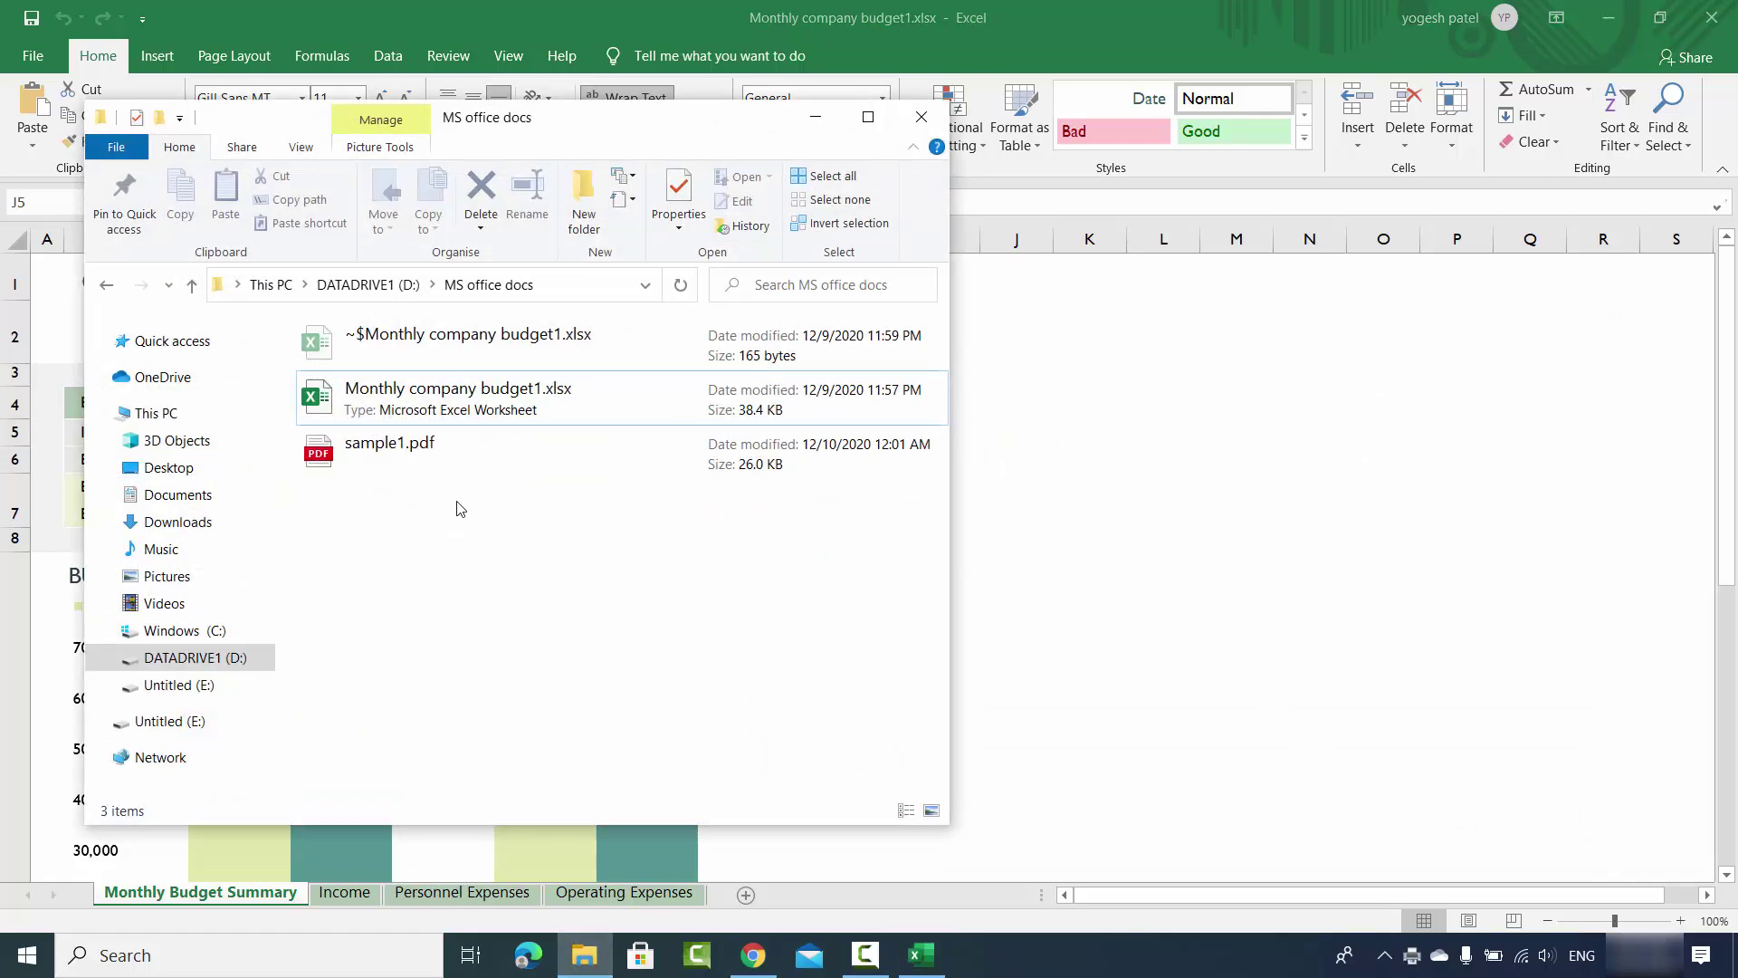
double_click(393, 458)
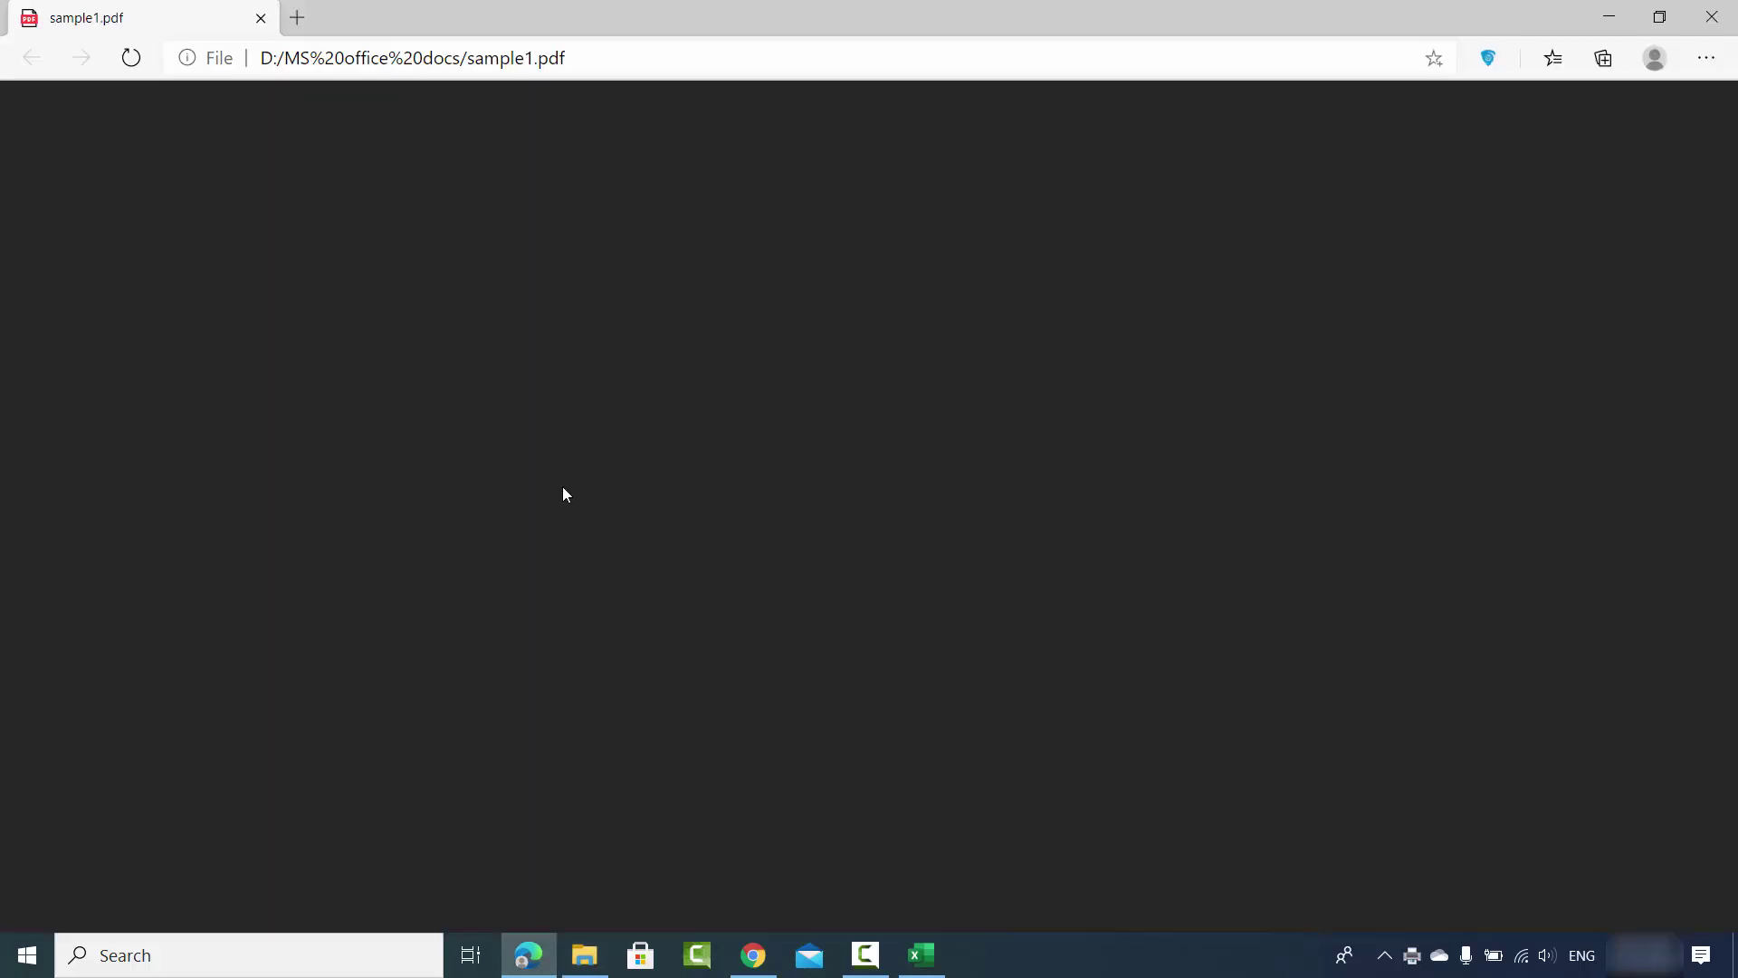
Step: Scroll through the one-page sample1 PDF in Edge, then minimize Edge to return to Excel
scroll(953, 427, down, 5)
scroll(953, 433, up, 5)
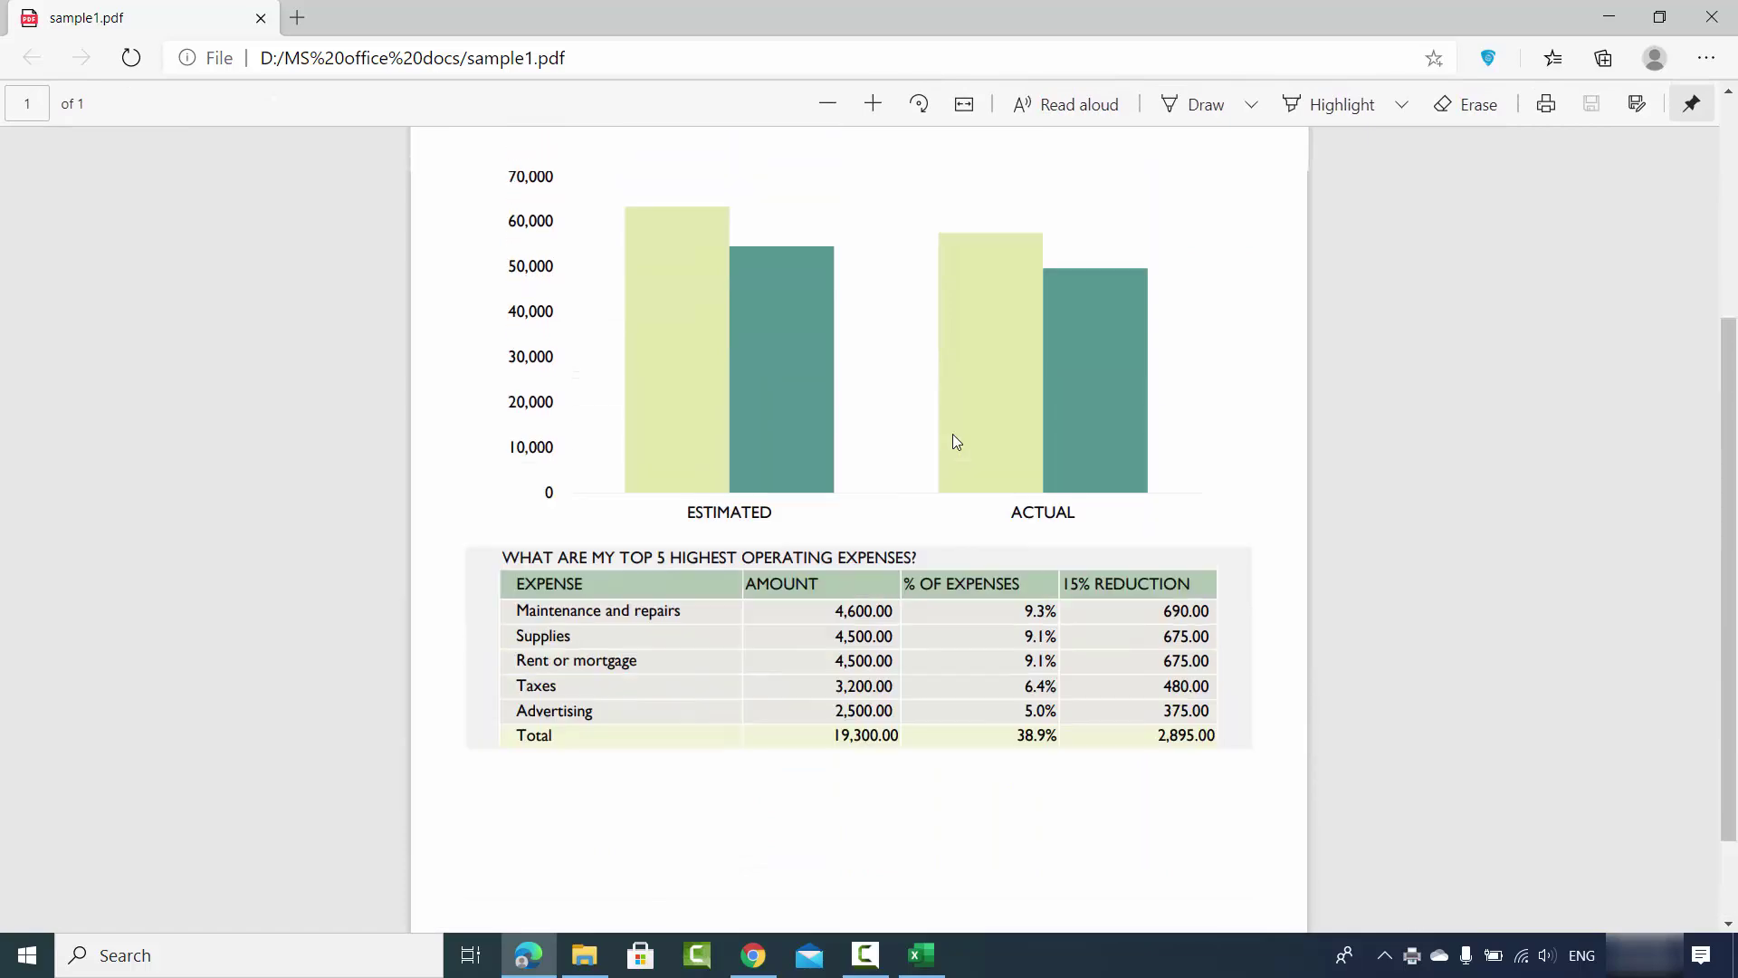
click(1611, 24)
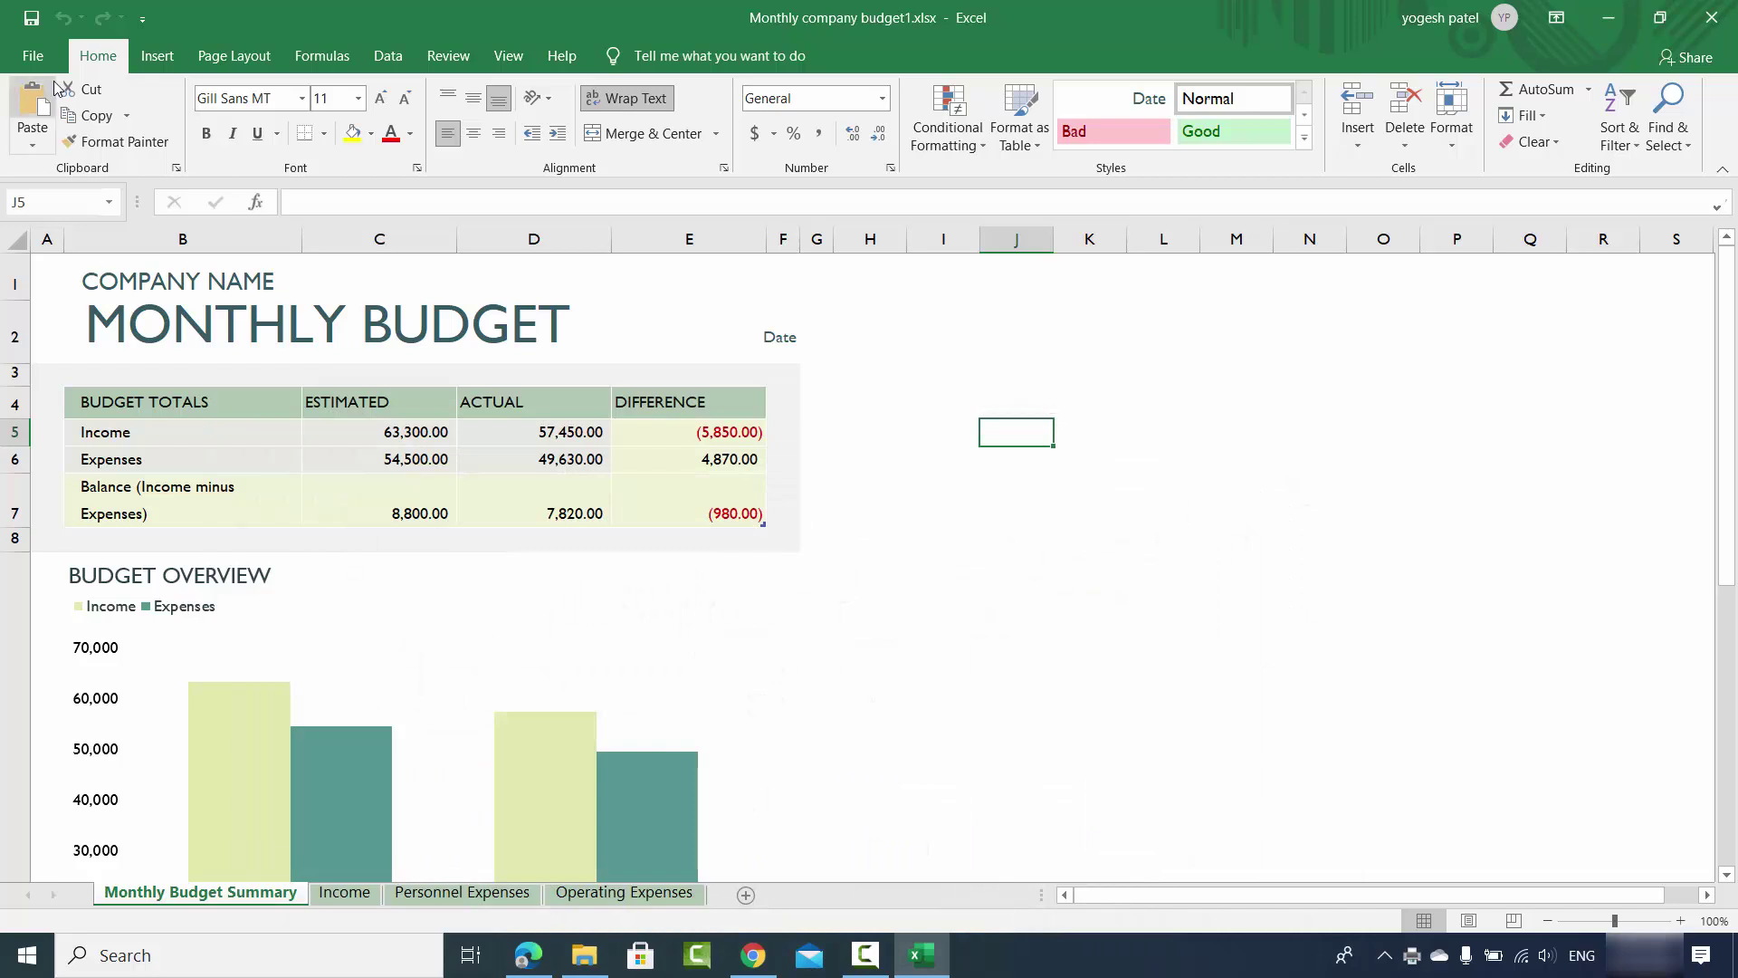
Step: In Save As, set the file type to PDF (*.pdf) for Monthly company budget1
click(34, 57)
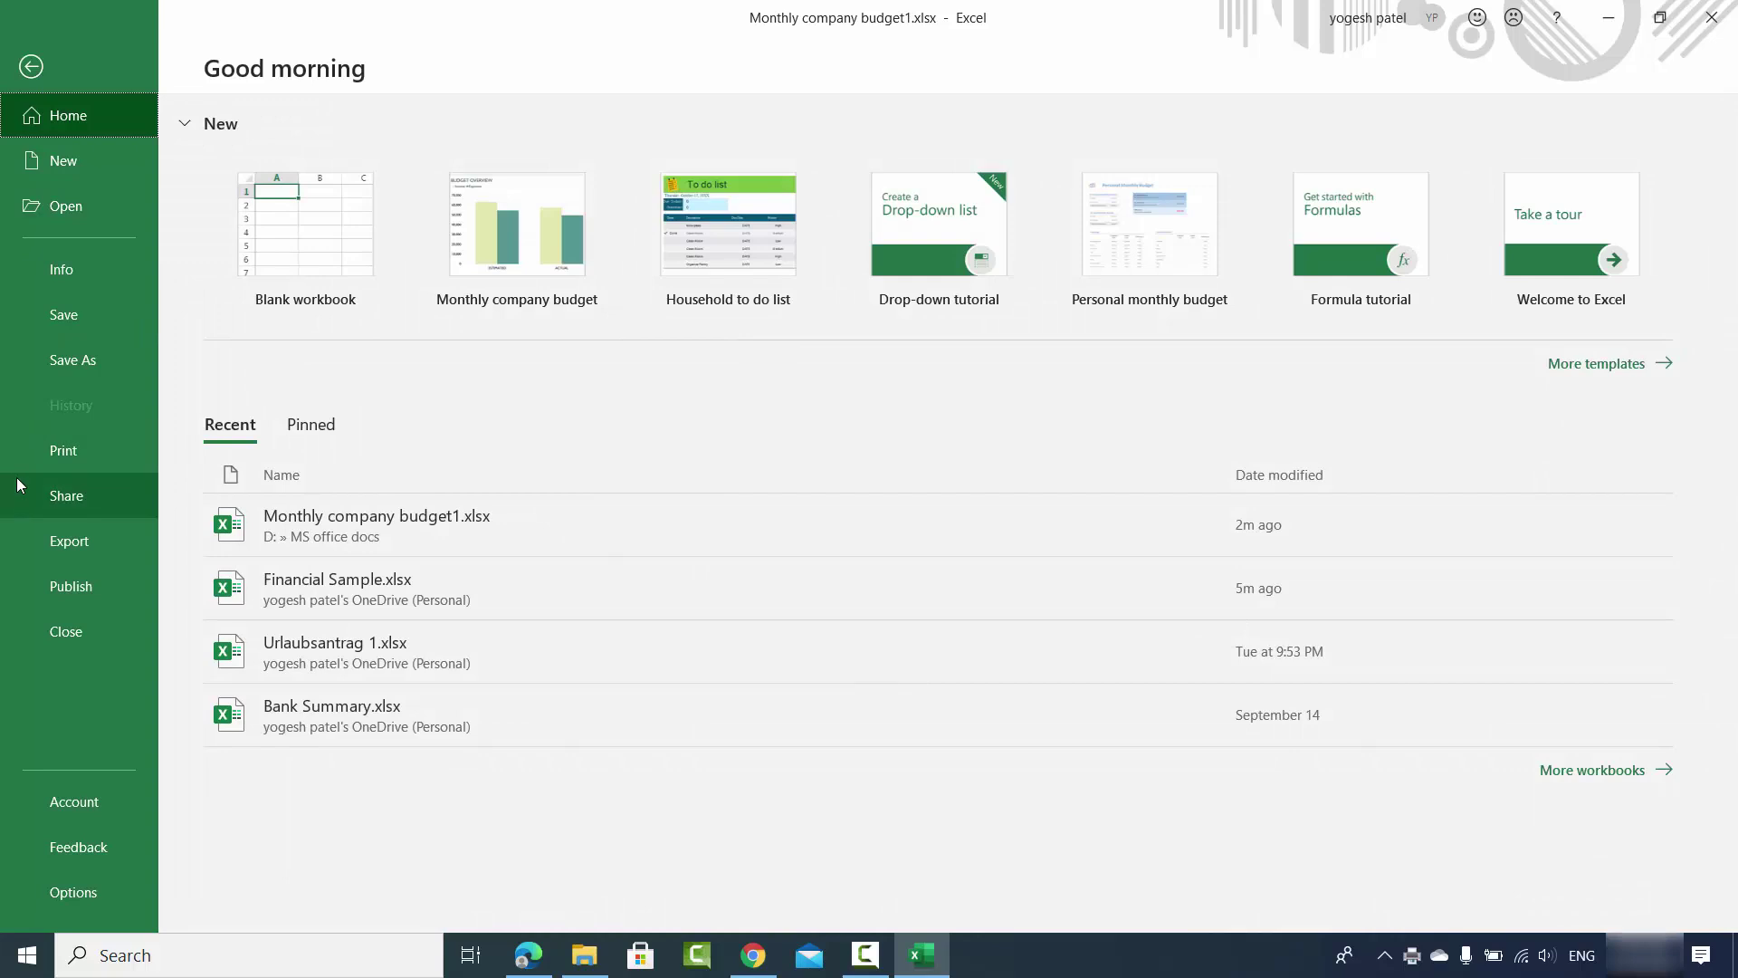
click(58, 364)
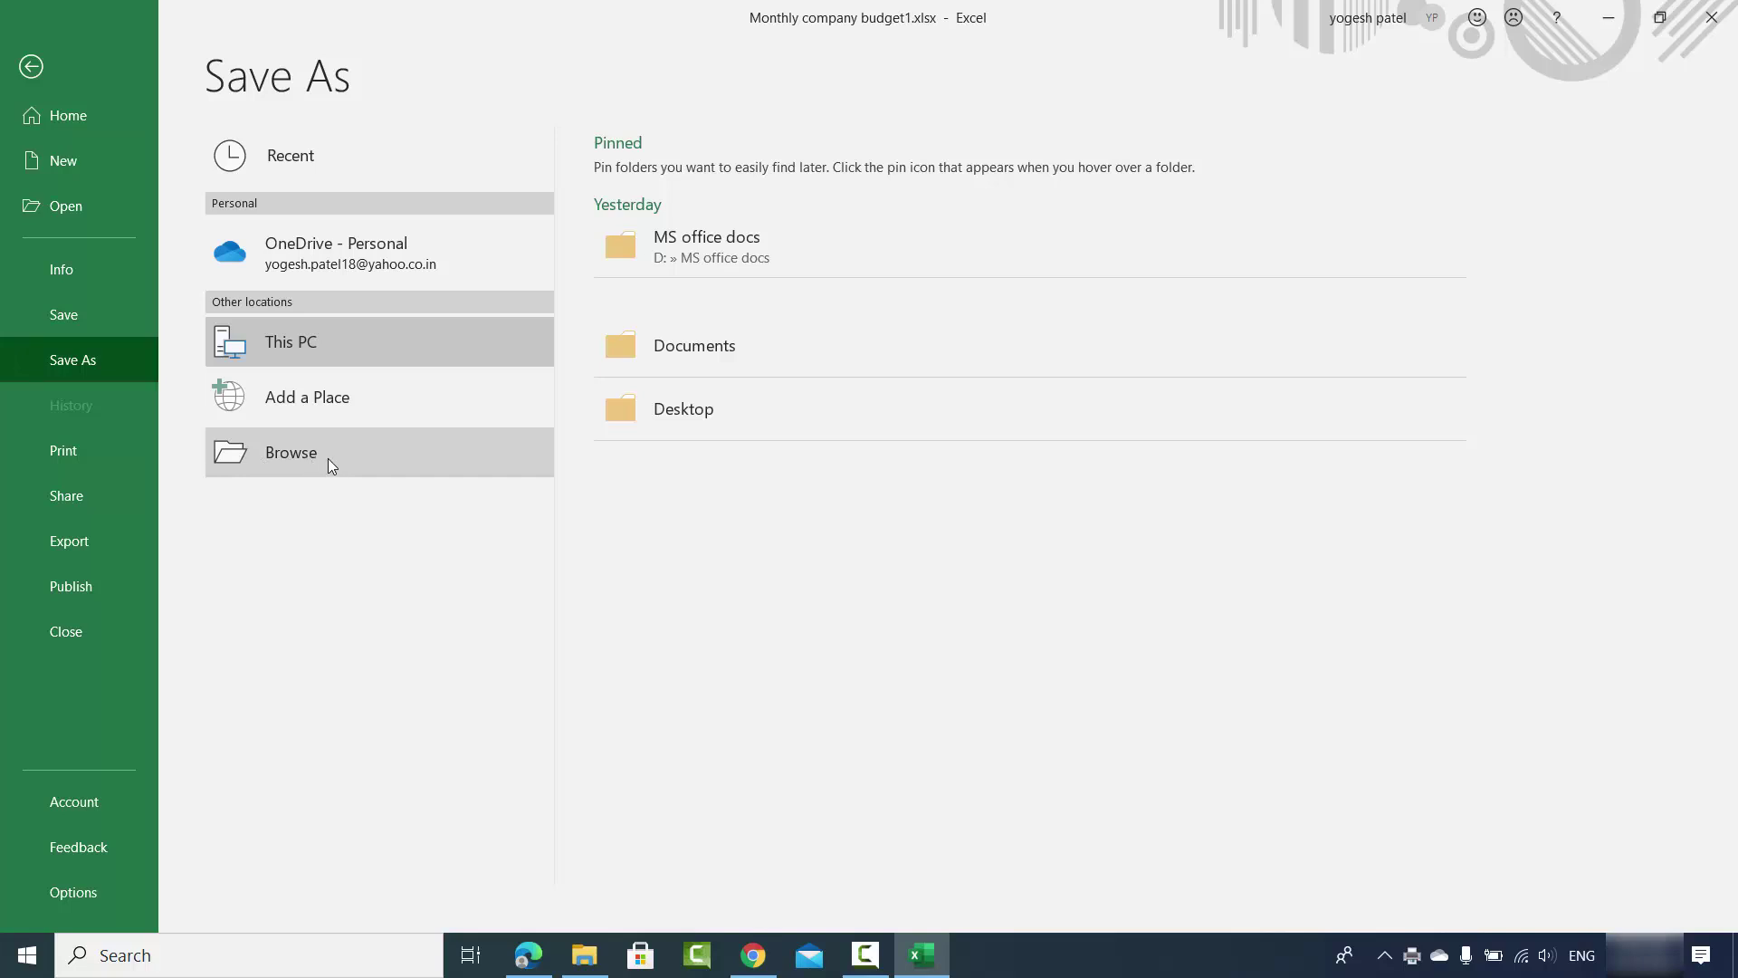
click(331, 460)
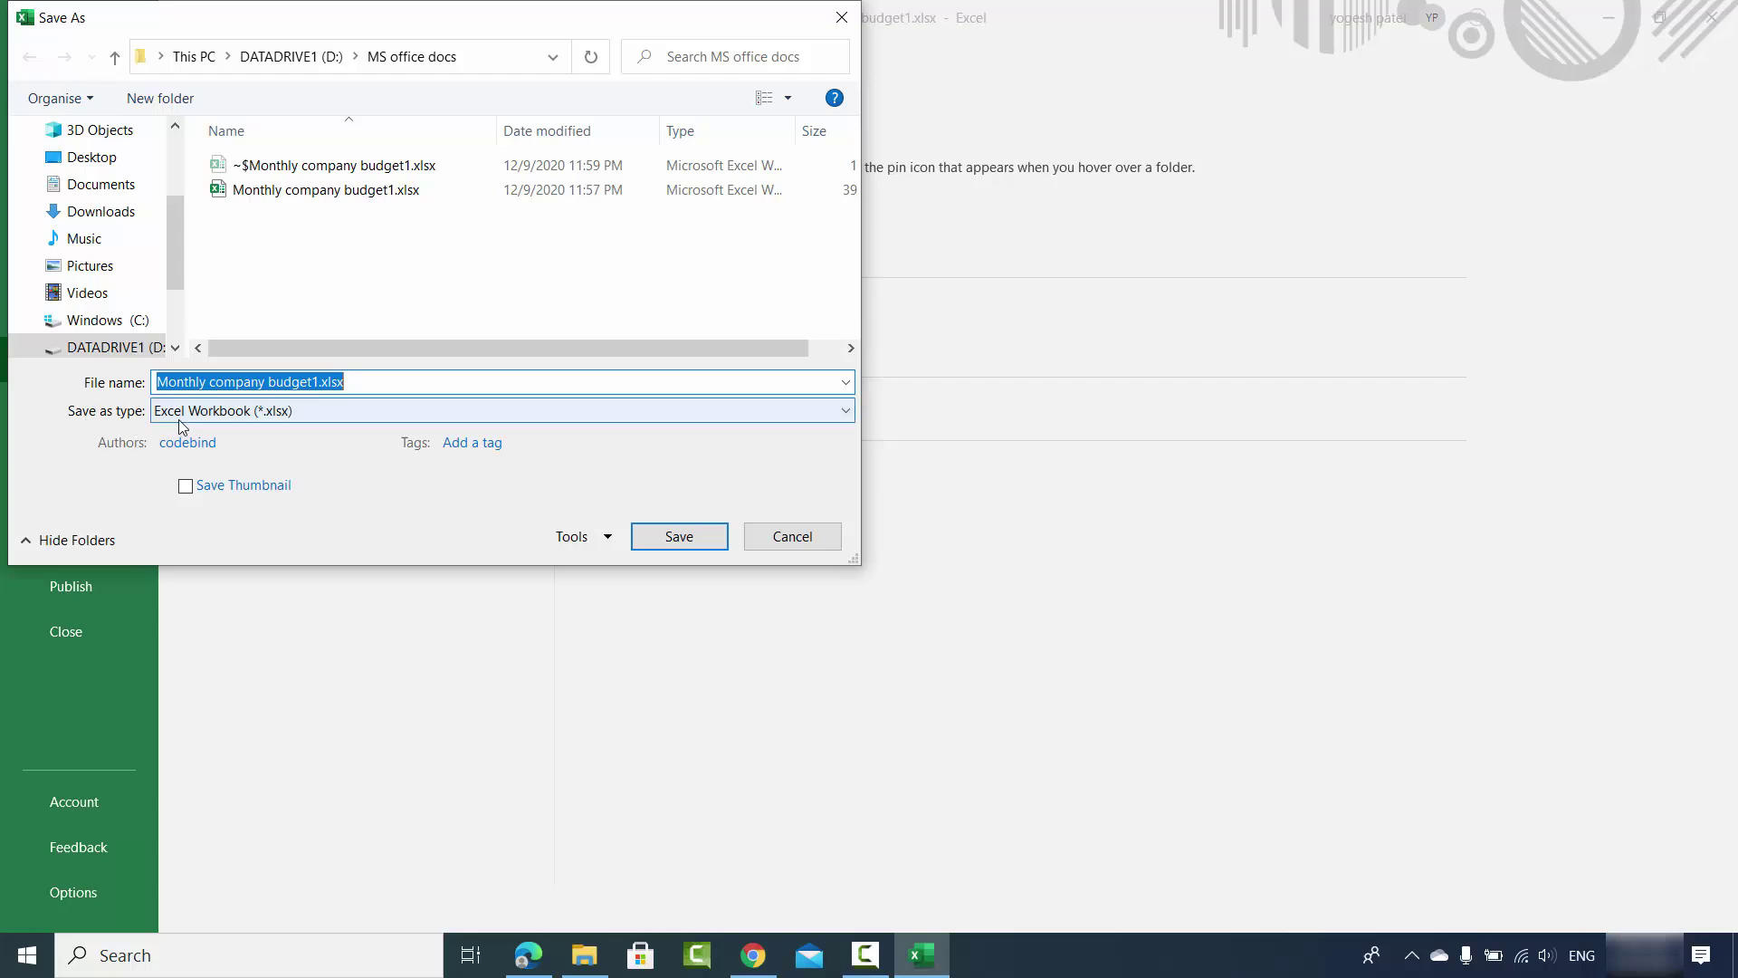
click(216, 412)
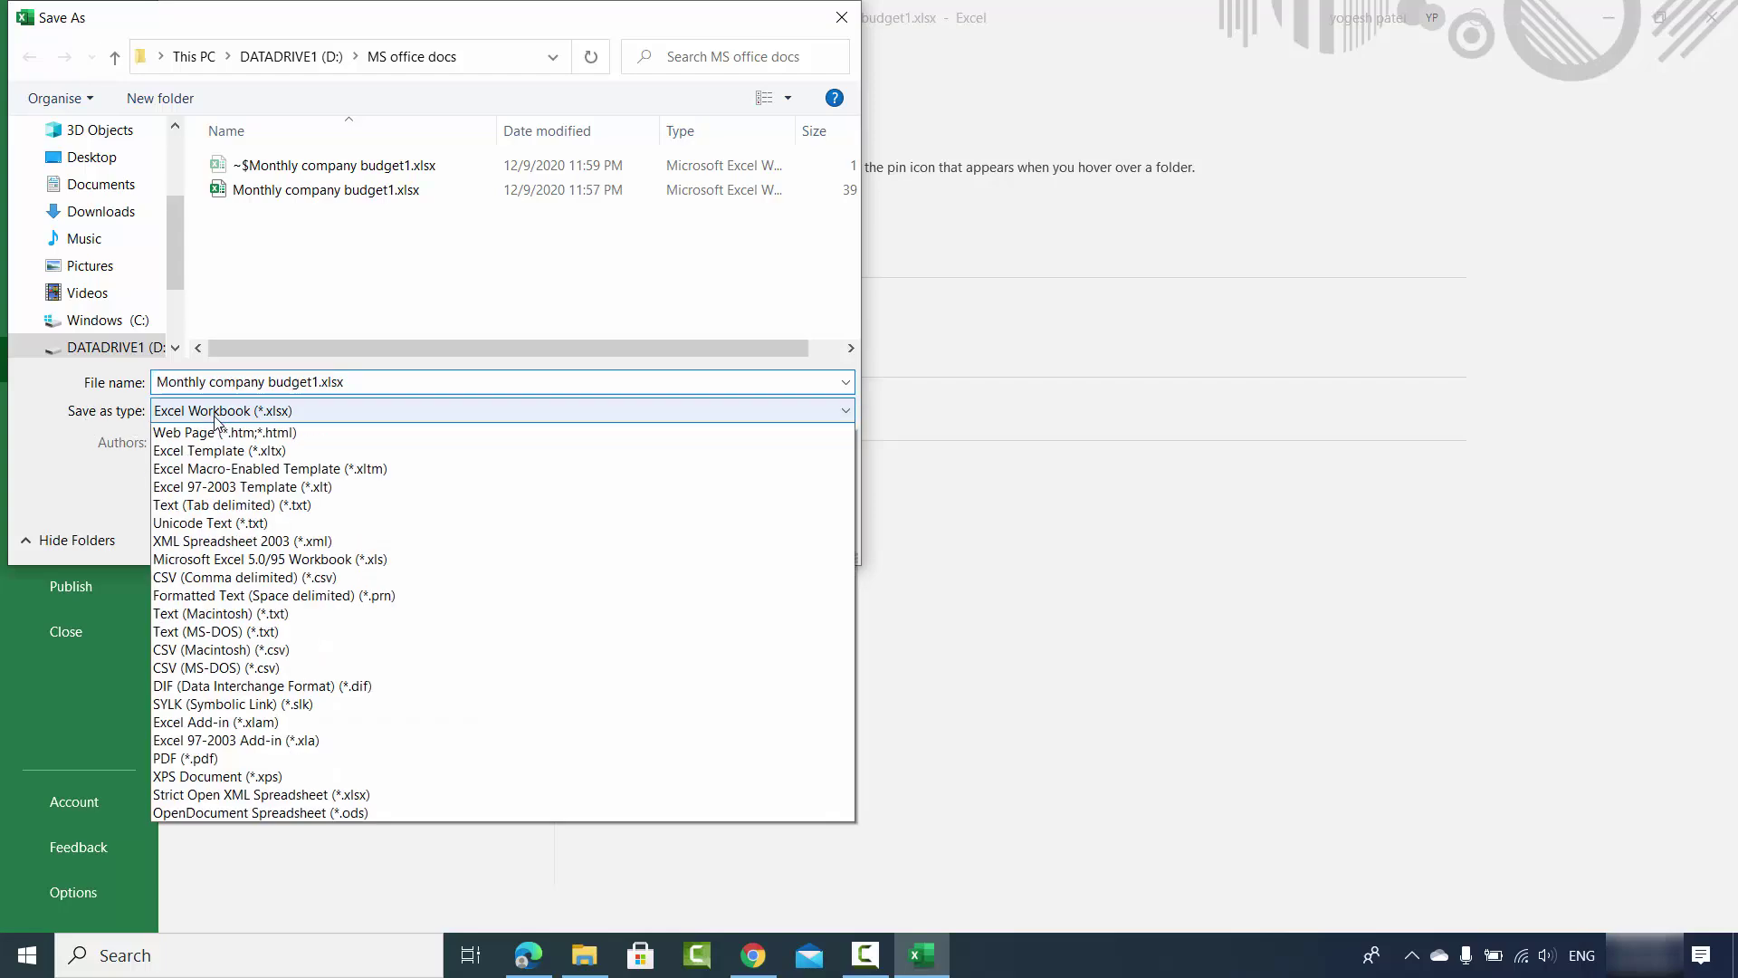
click(216, 884)
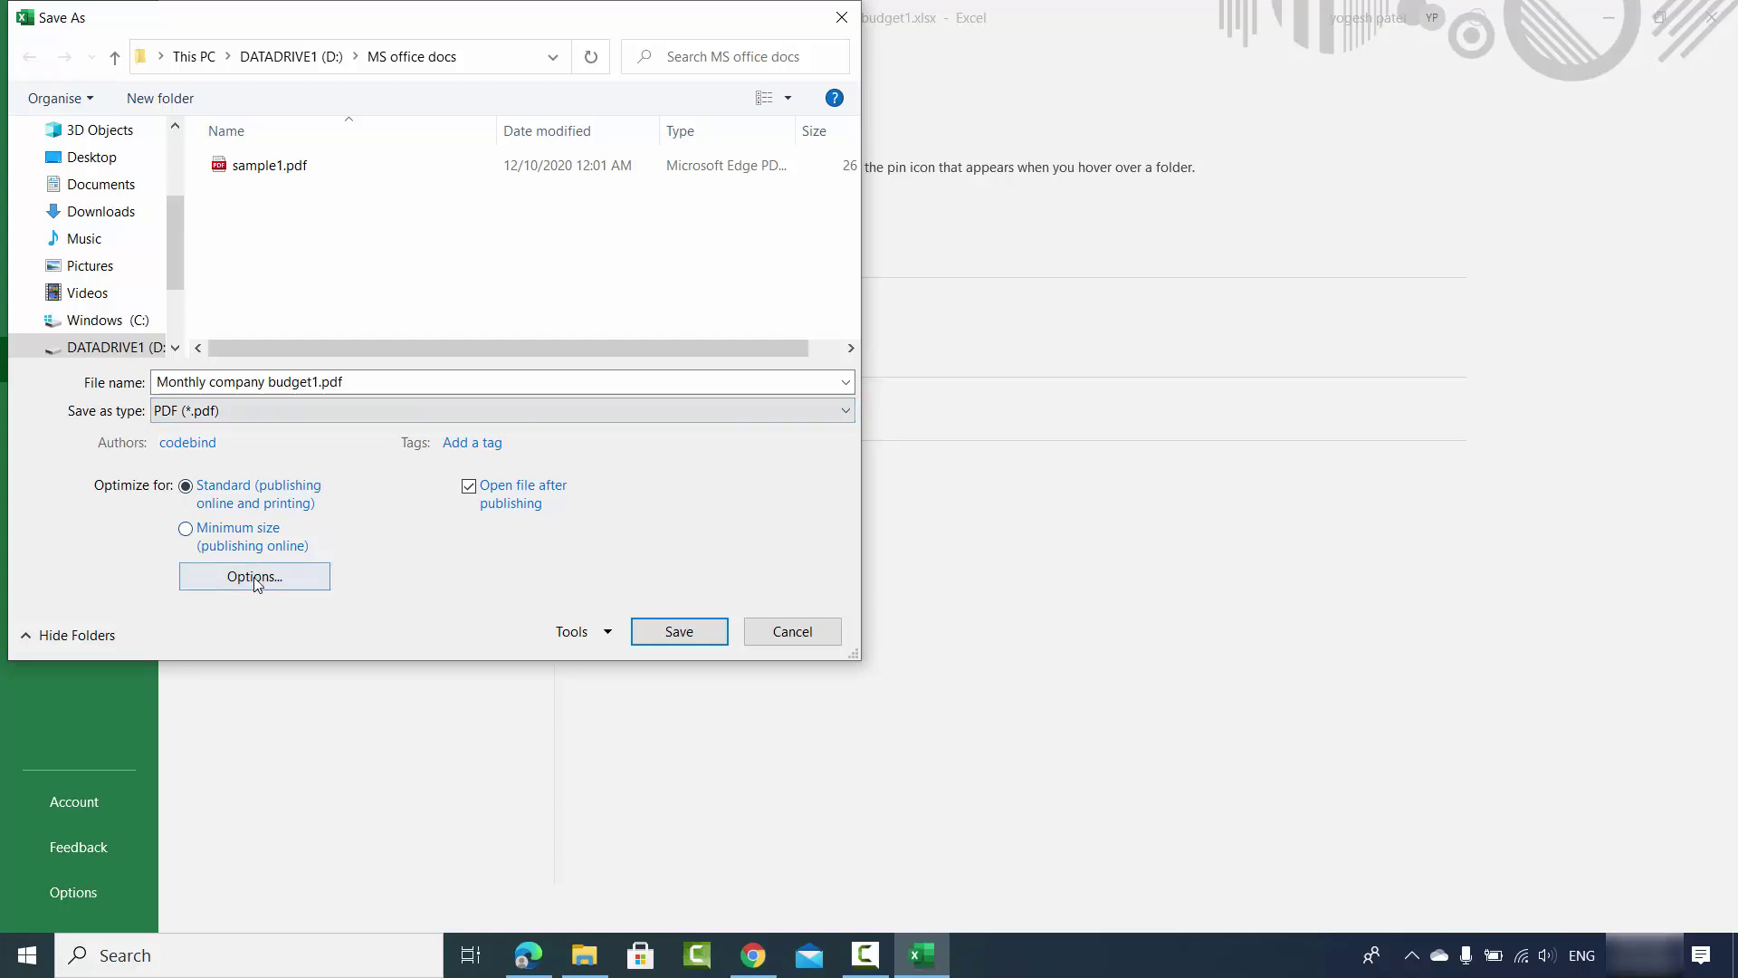
Step: Set the PDF options to publish the Entire workbook and confirm them
click(290, 580)
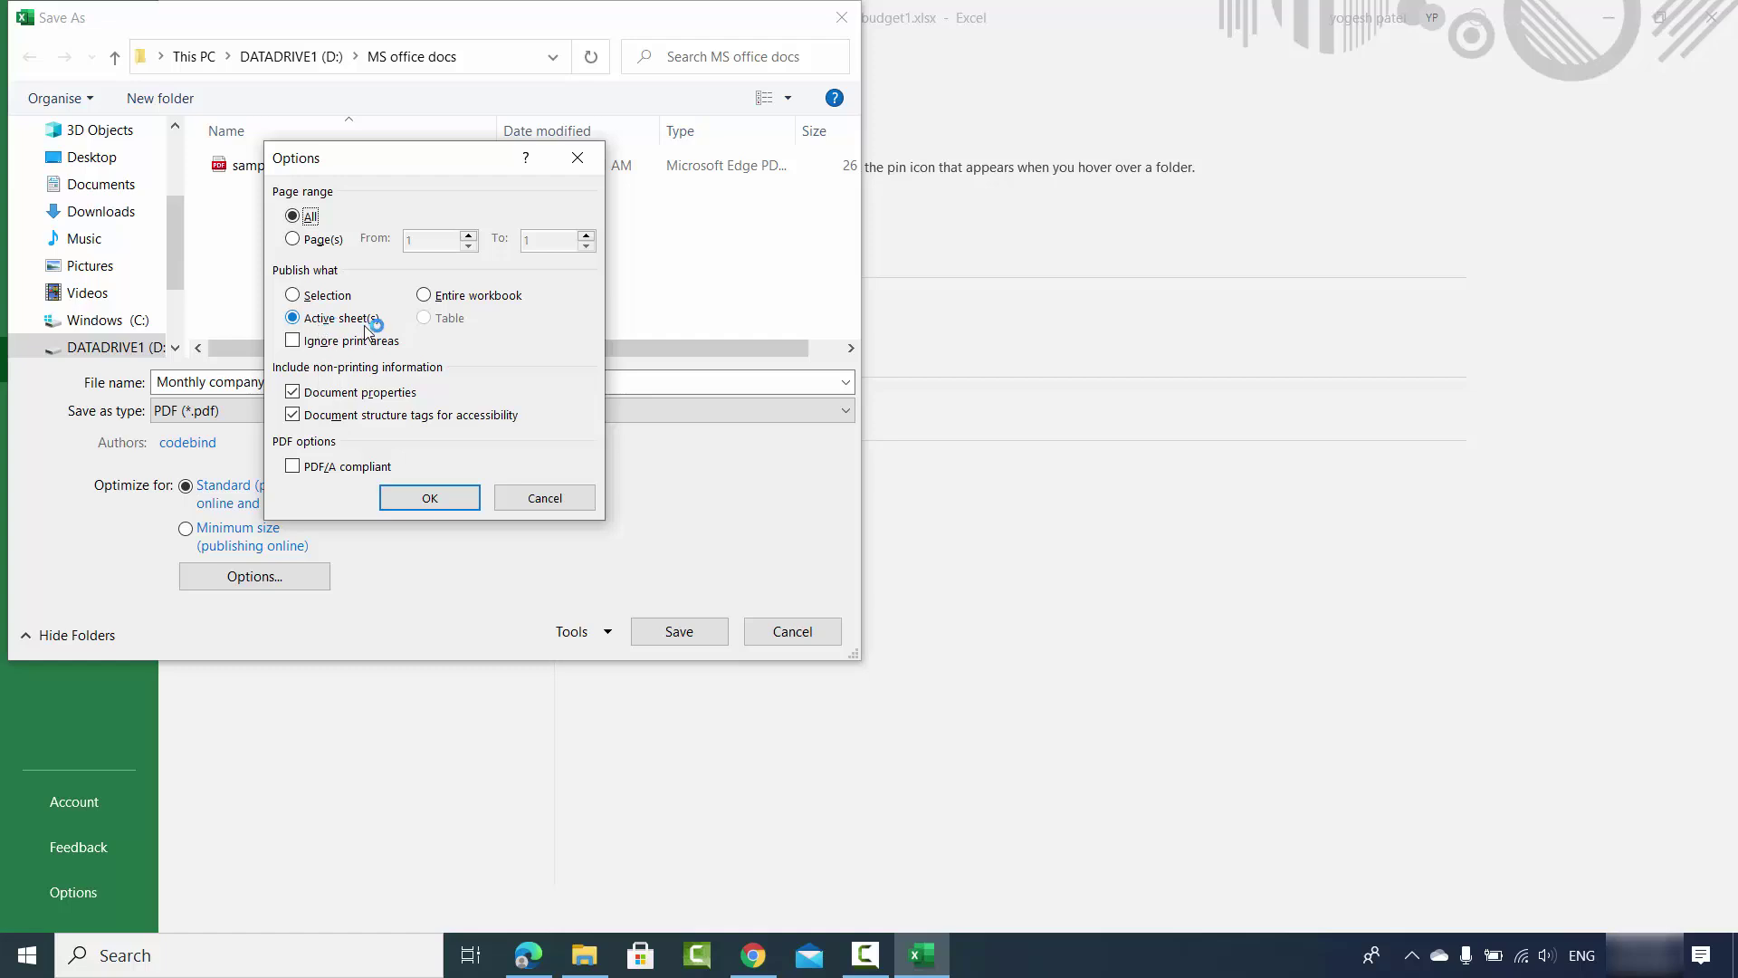
click(425, 297)
click(440, 503)
Step: Save Monthly company budget1.pdf and scroll through its four pages in Edge
click(675, 633)
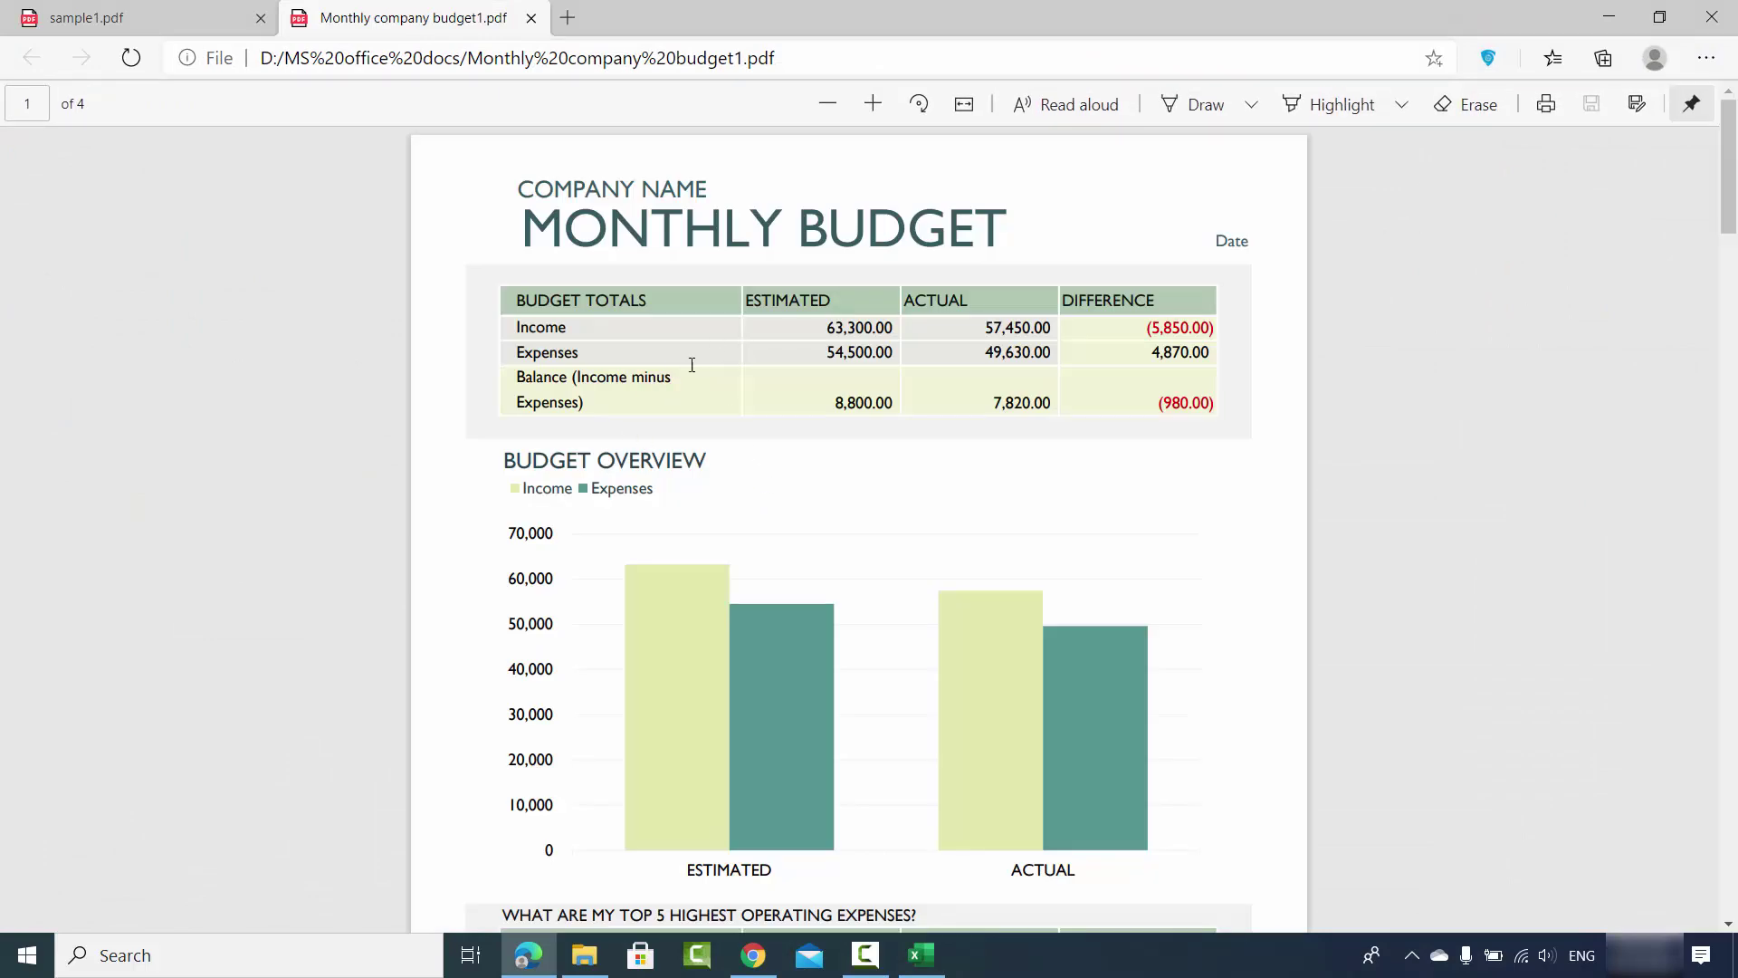
scroll(628, 364, down, 4)
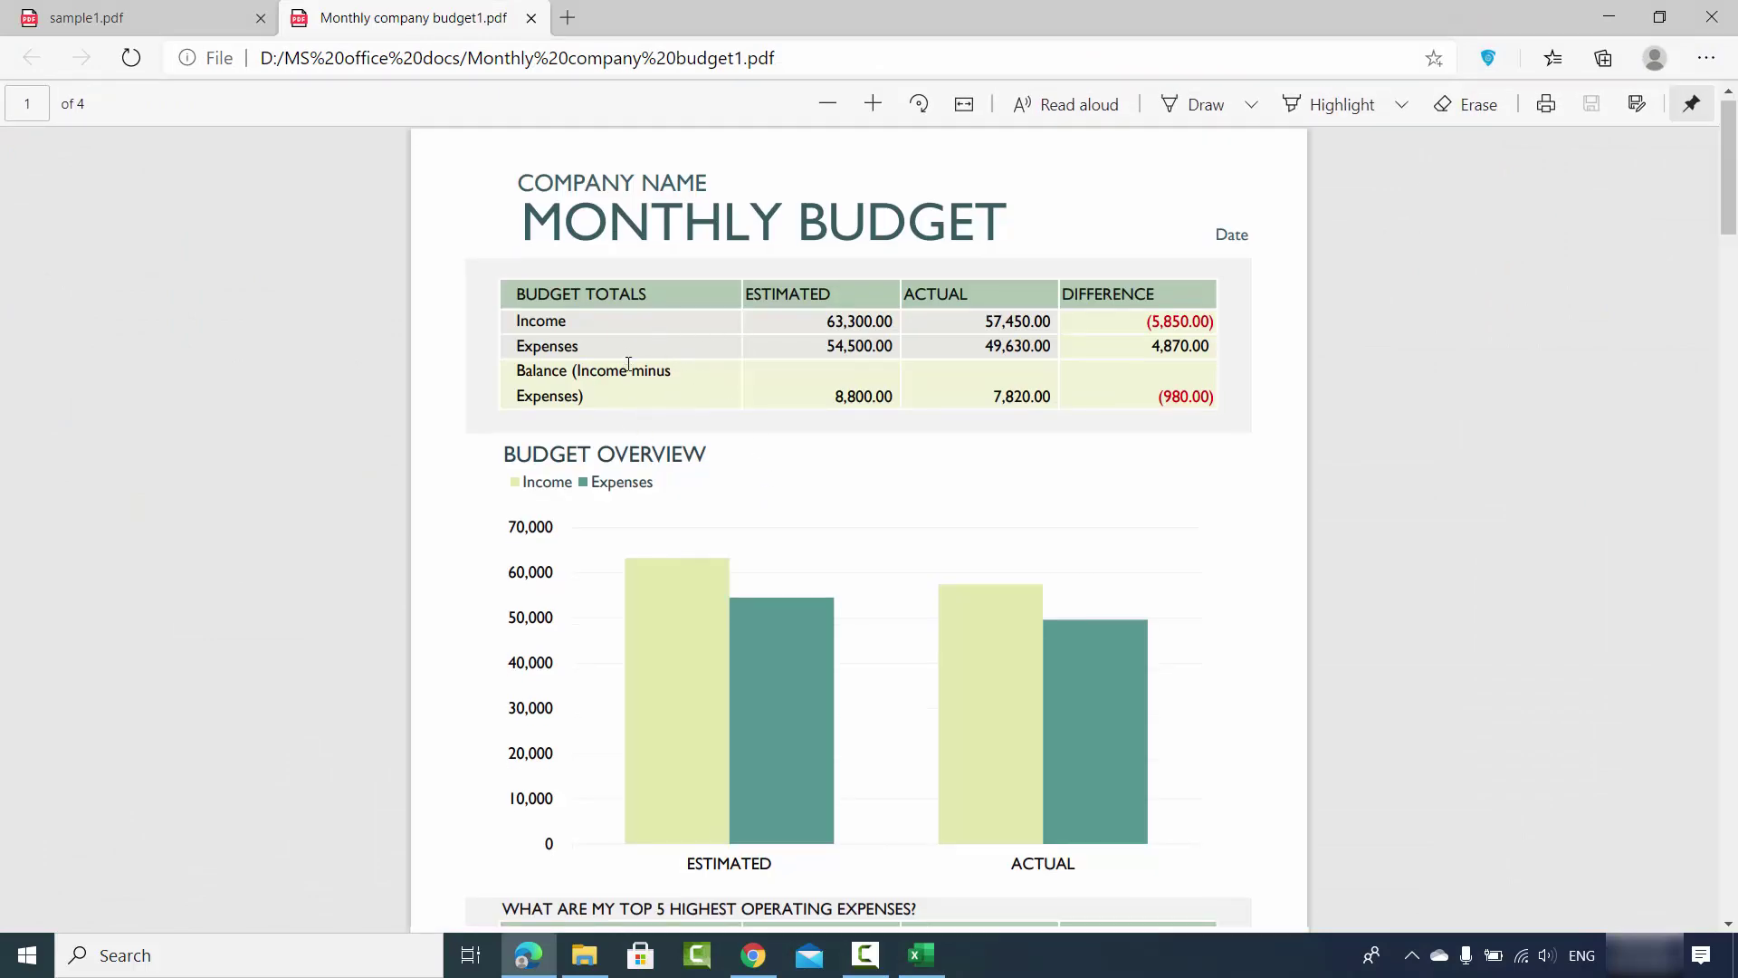
scroll(629, 365, down, 3)
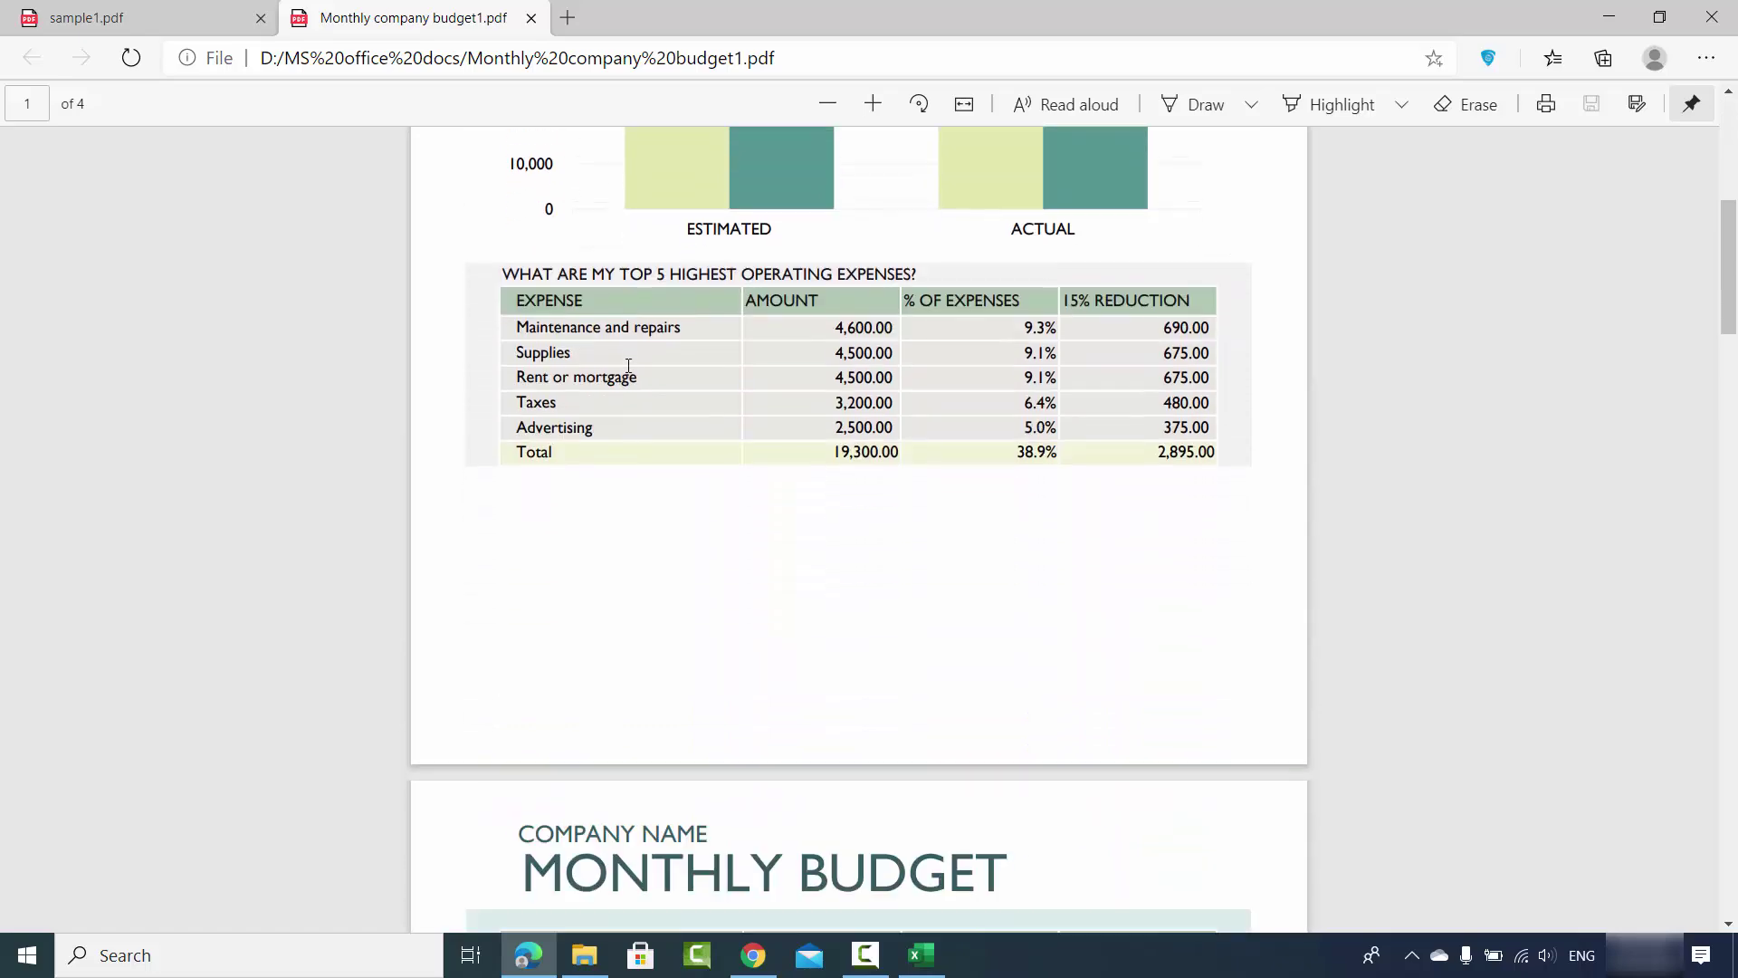
scroll(628, 364, down, 7)
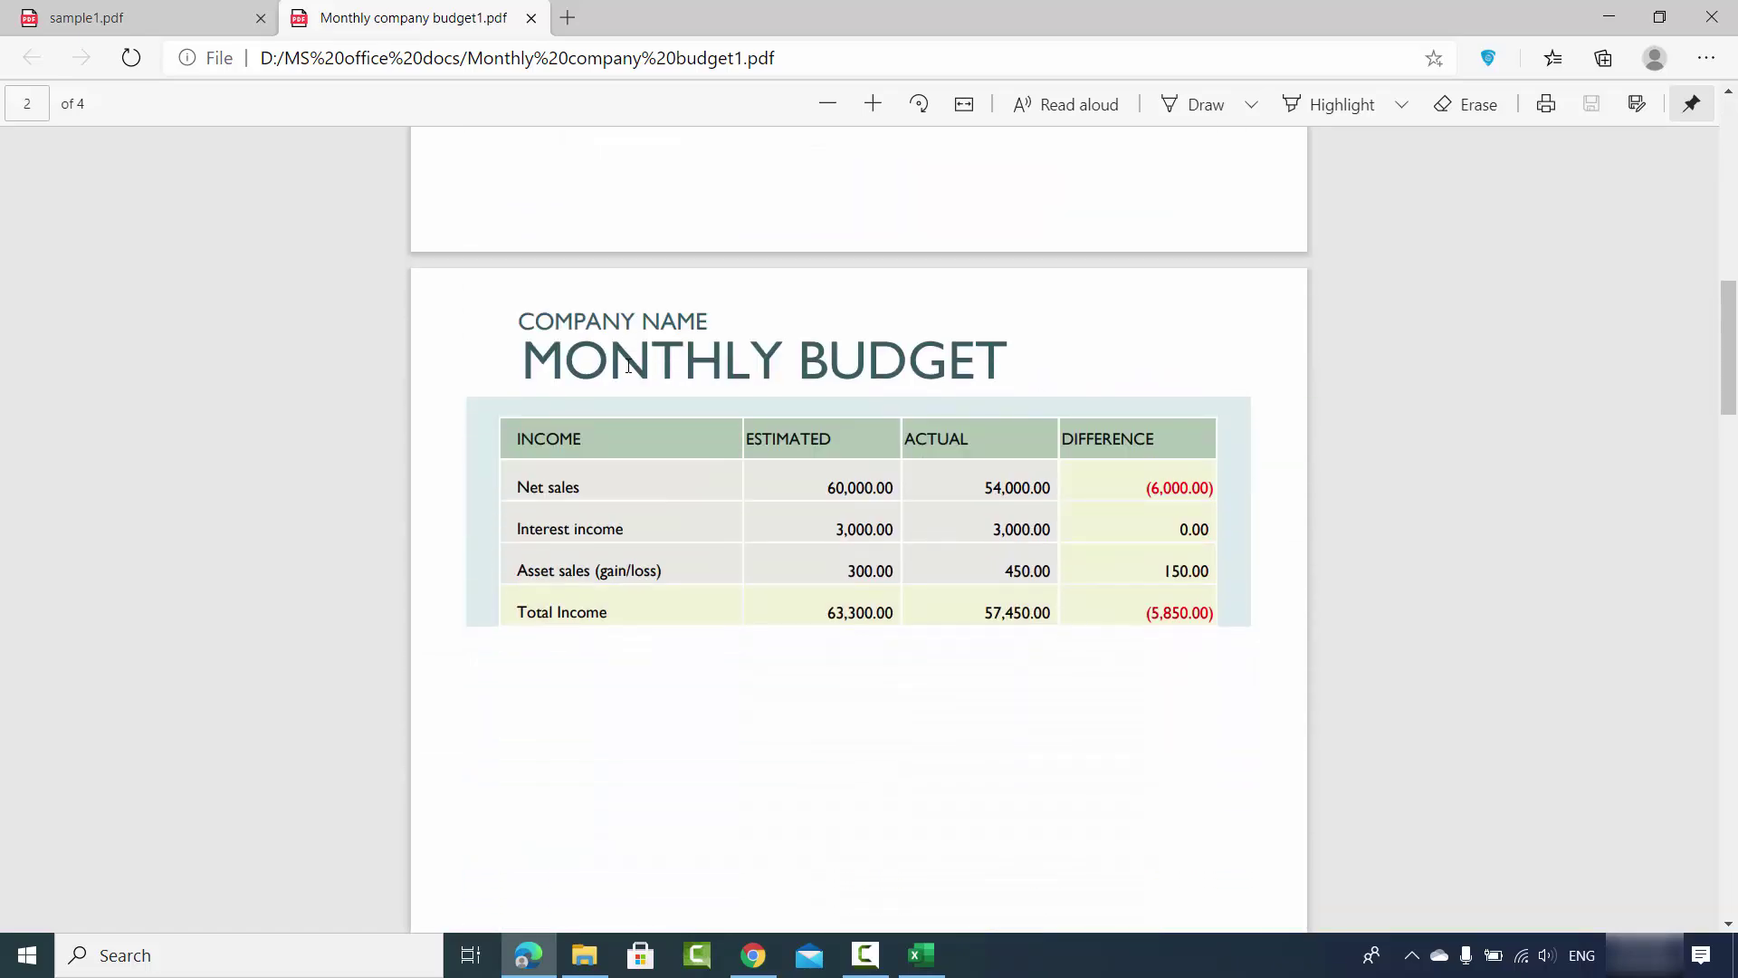
scroll(628, 365, down, 6)
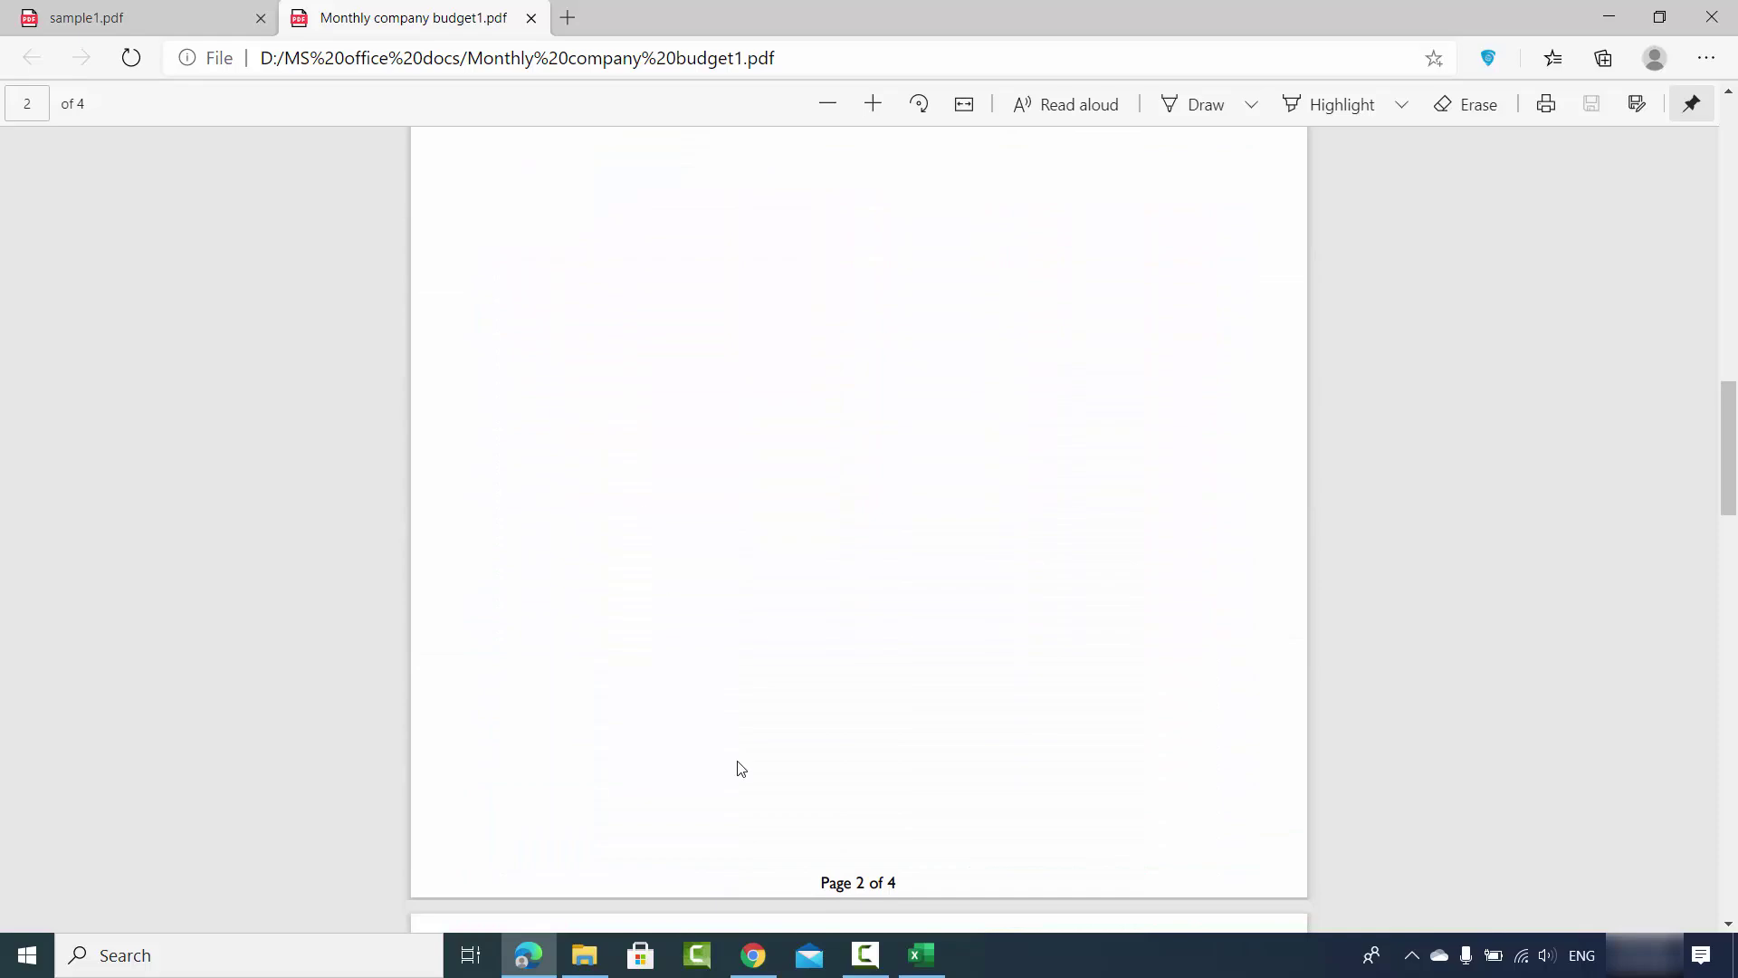
Step: In Excel, view the Income, Personnel Expenses and Operating Expenses sheets
click(915, 967)
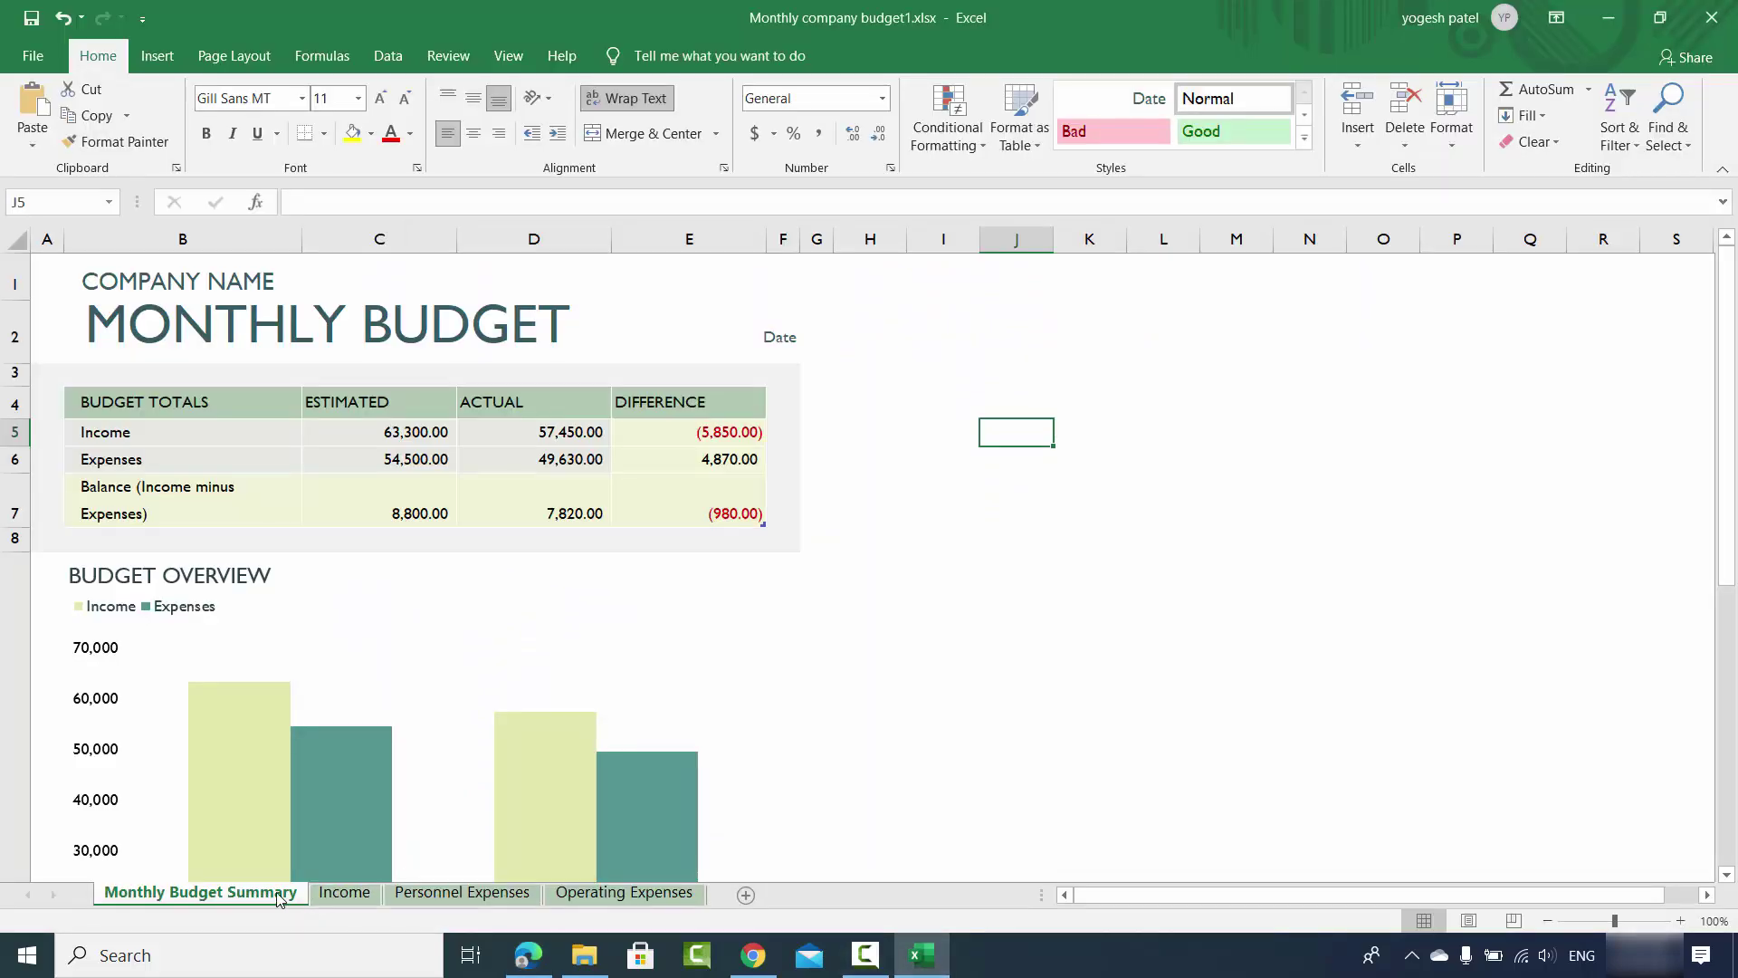
click(332, 896)
click(461, 892)
click(624, 893)
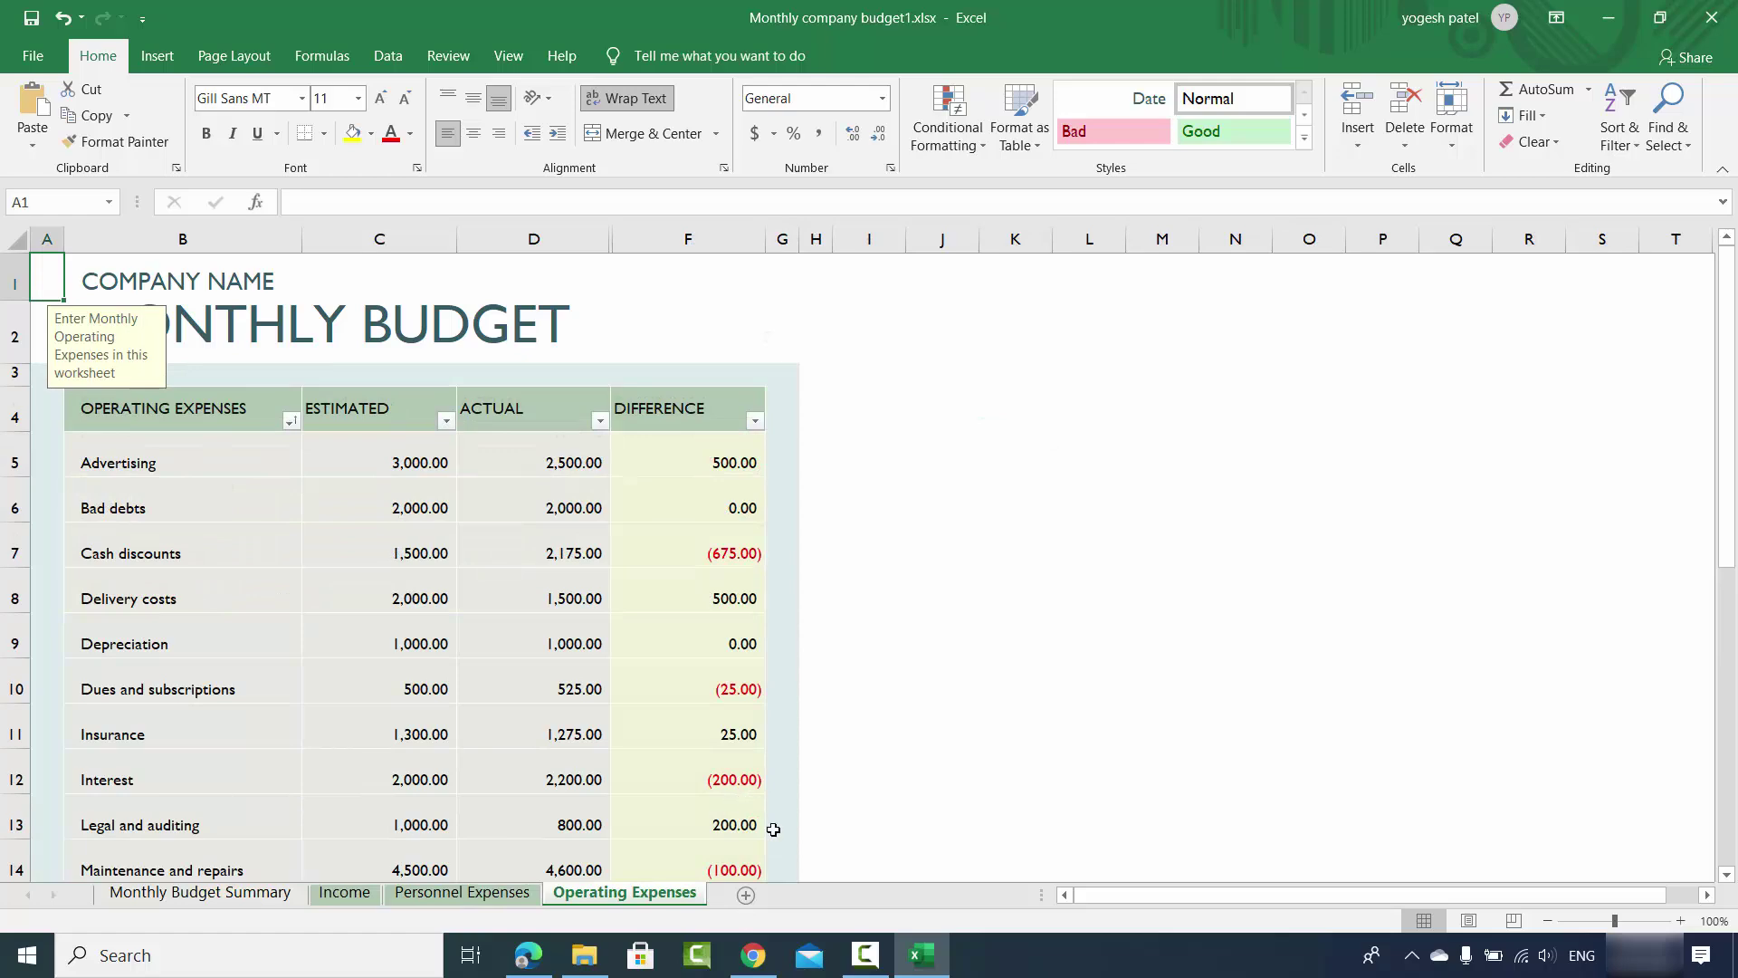
Step: Scroll the budget PDF again to compare, then switch back to the Excel workbook
click(529, 955)
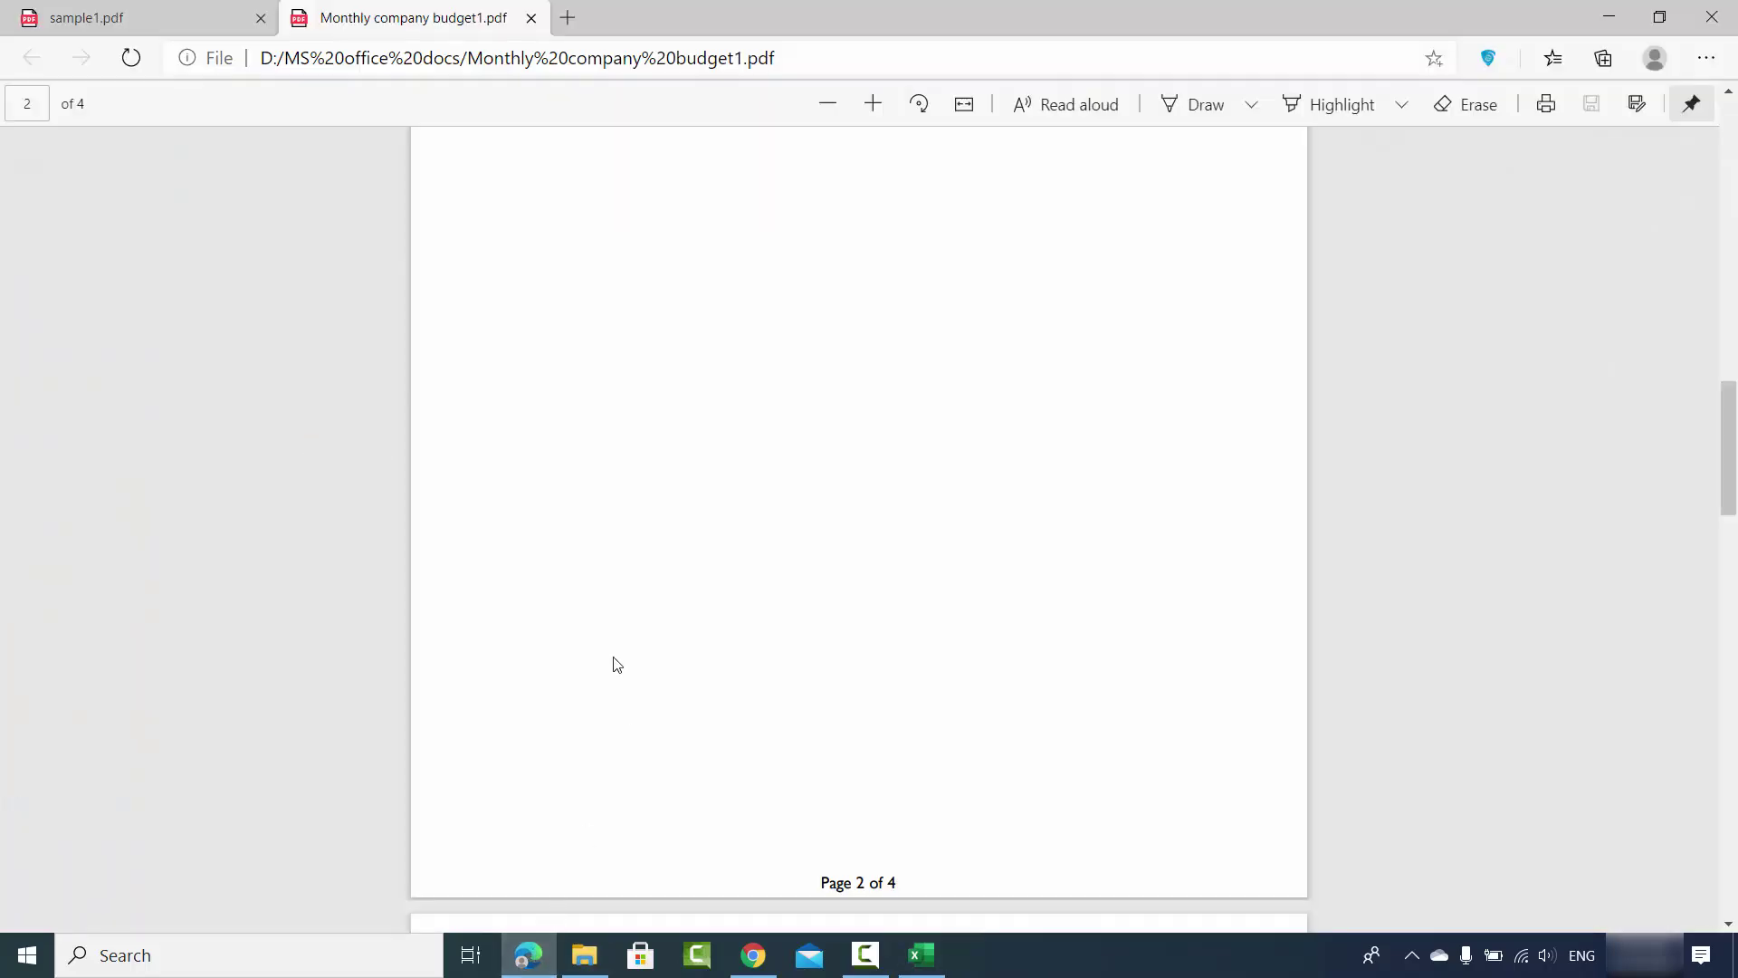
scroll(680, 681, down, 20)
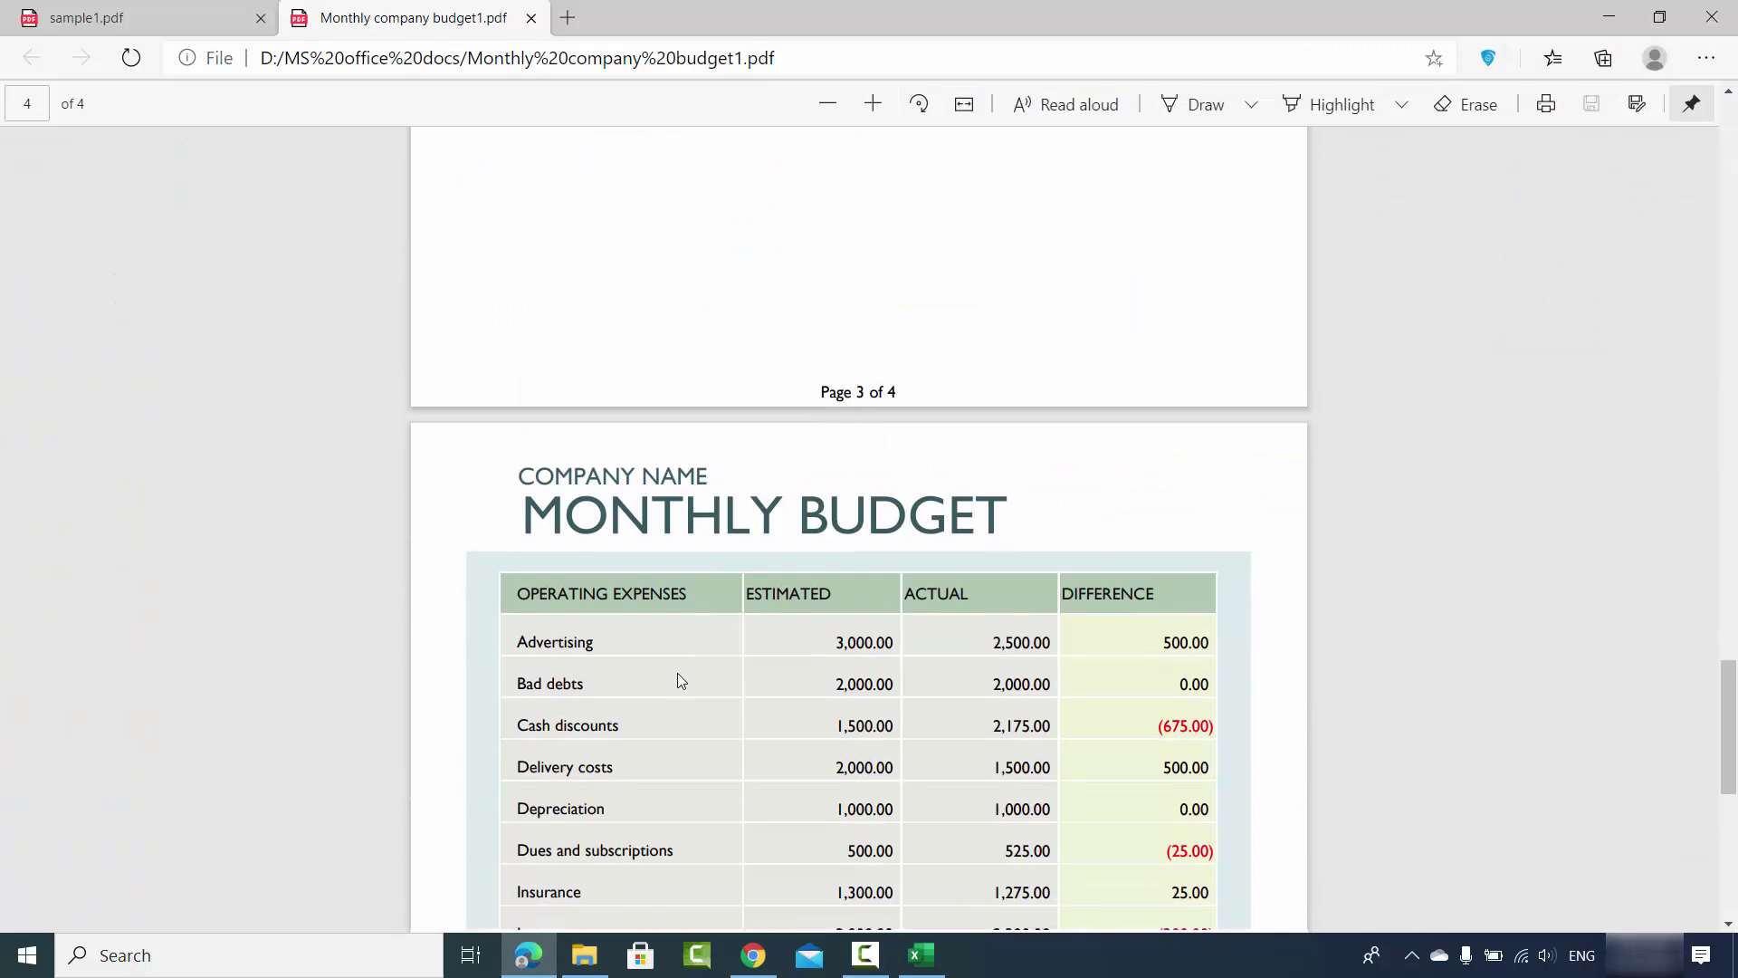
scroll(681, 682, down, 3)
scroll(681, 682, up, 18)
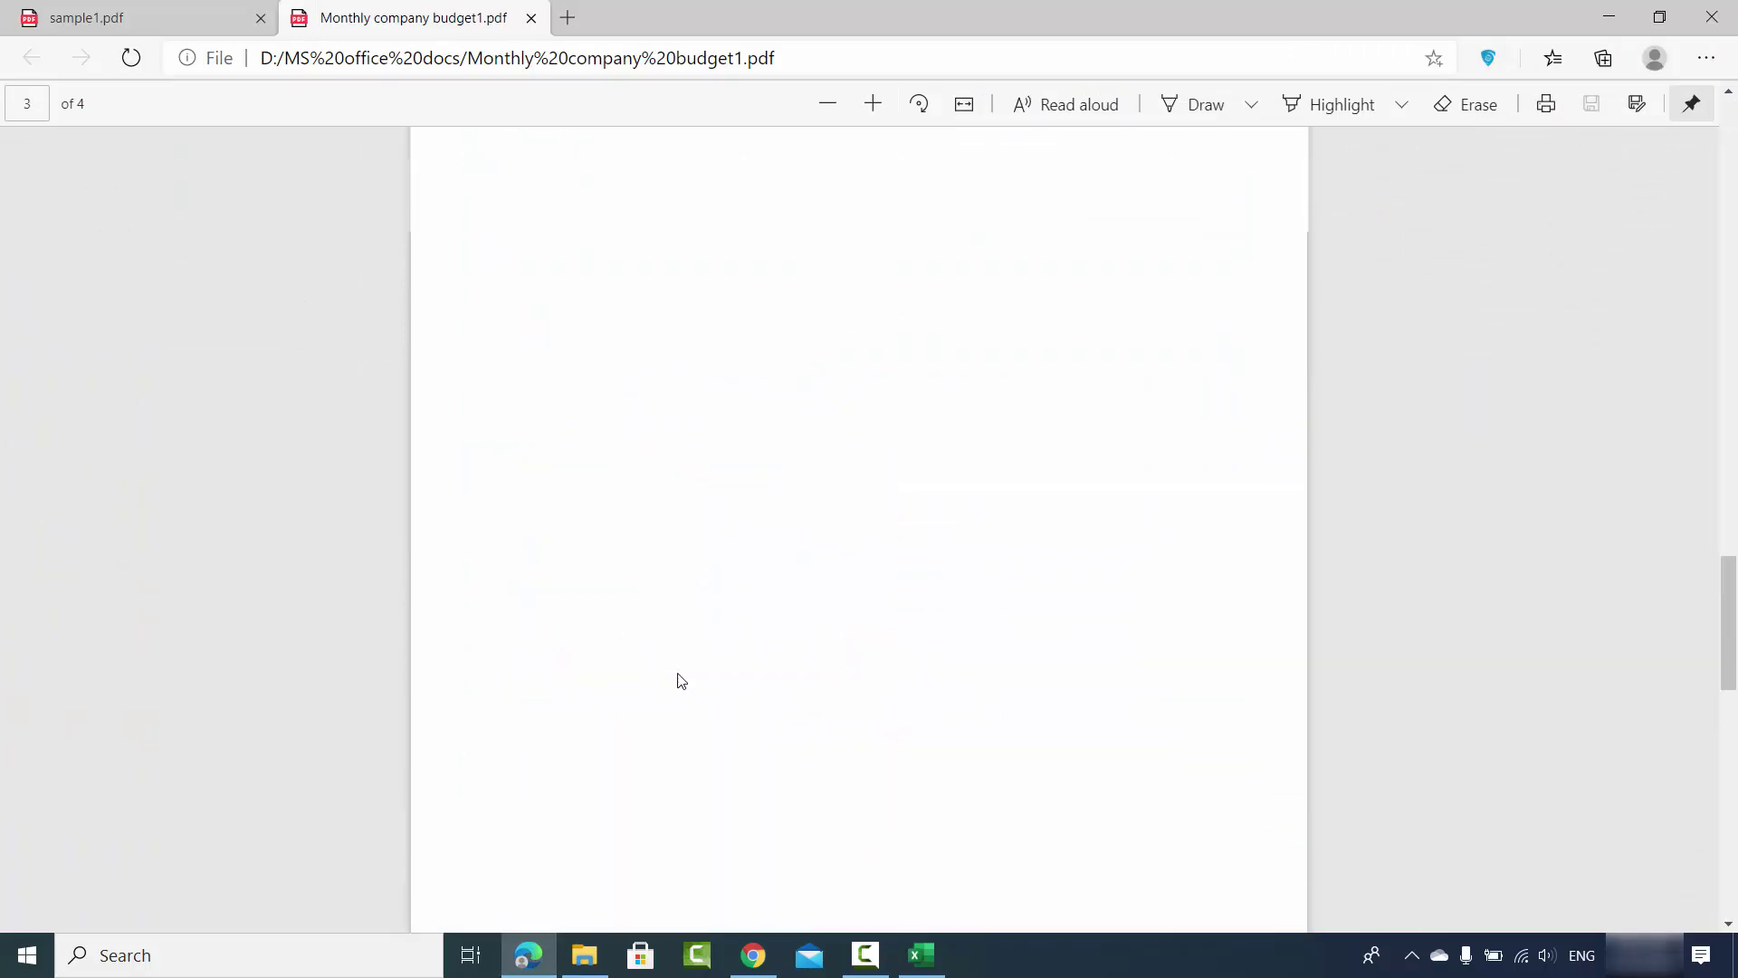
scroll(680, 681, up, 10)
scroll(681, 681, down, 4)
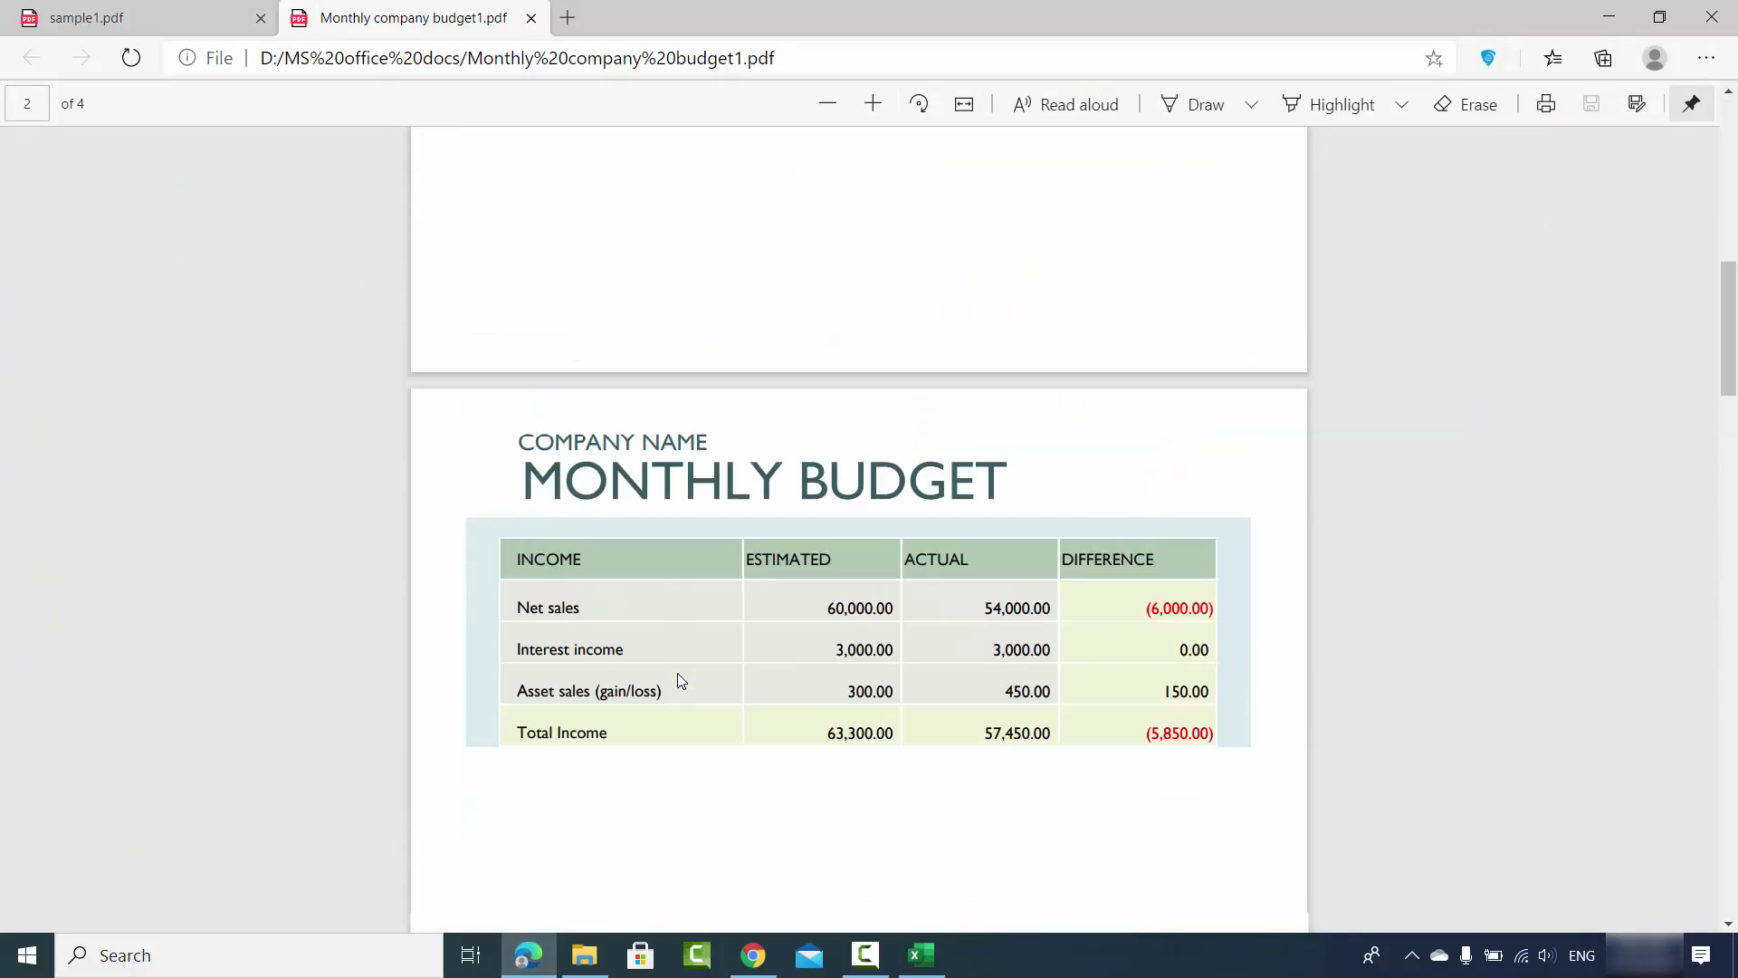
key(alt+Tab)
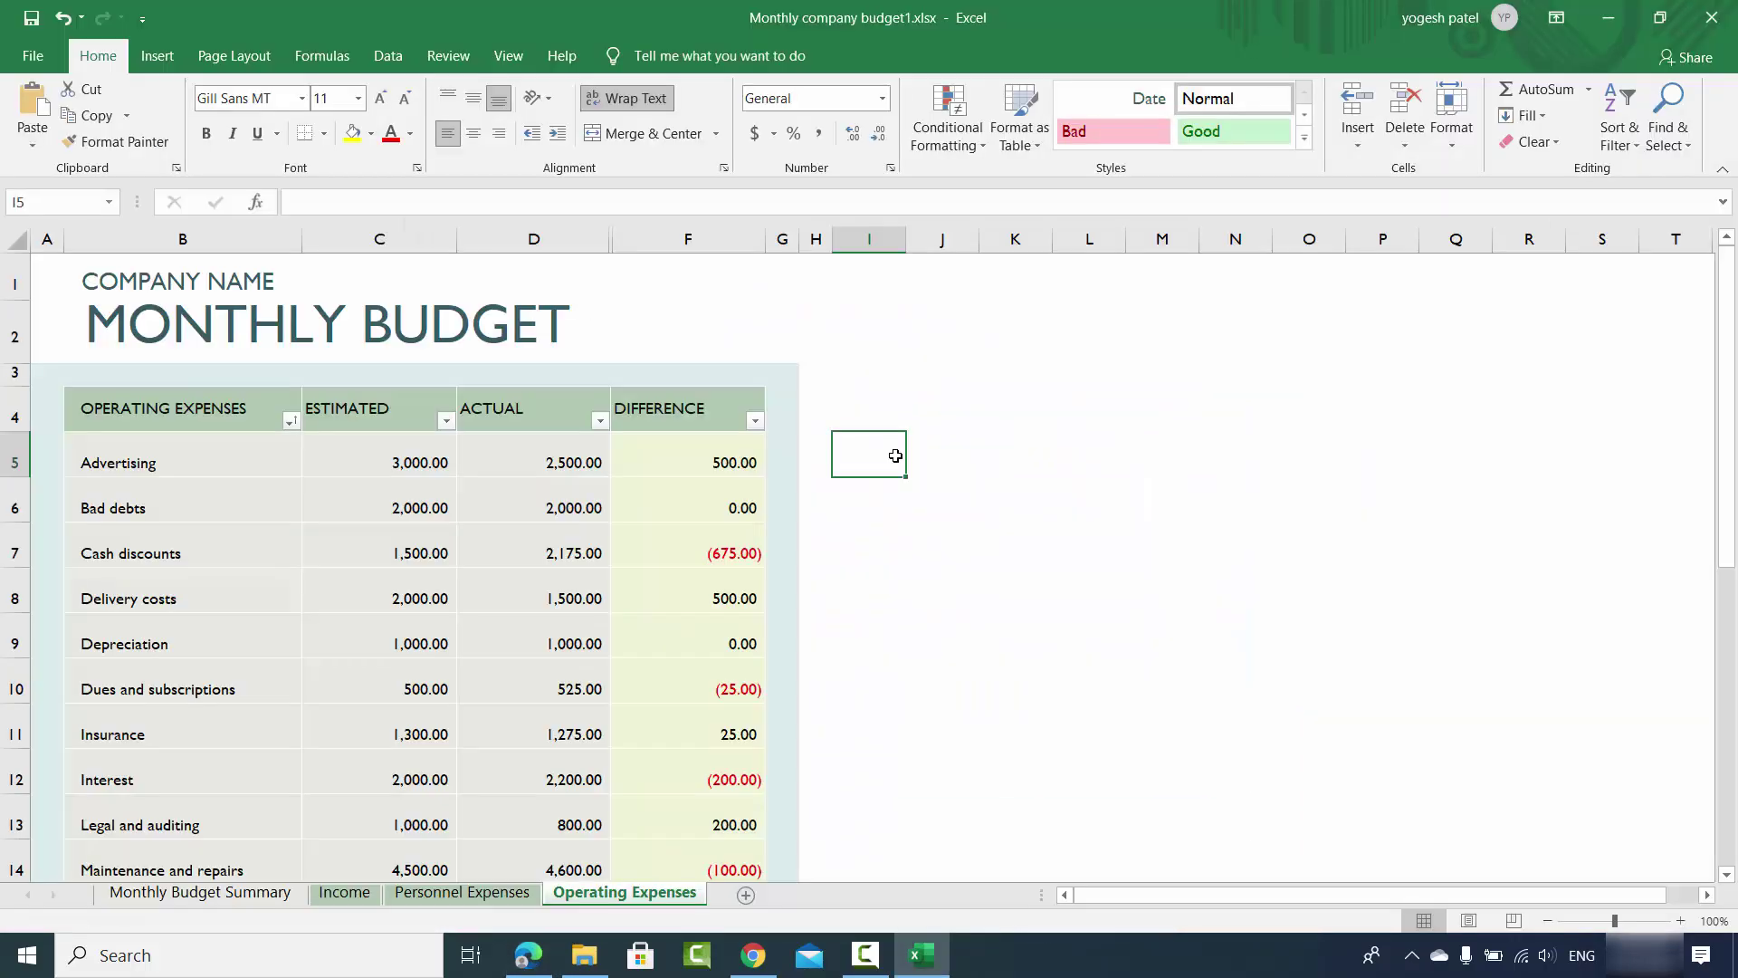
Step: Open the Publish as PDF or XPS dialog through File > Export > Create PDF/XPS
click(33, 58)
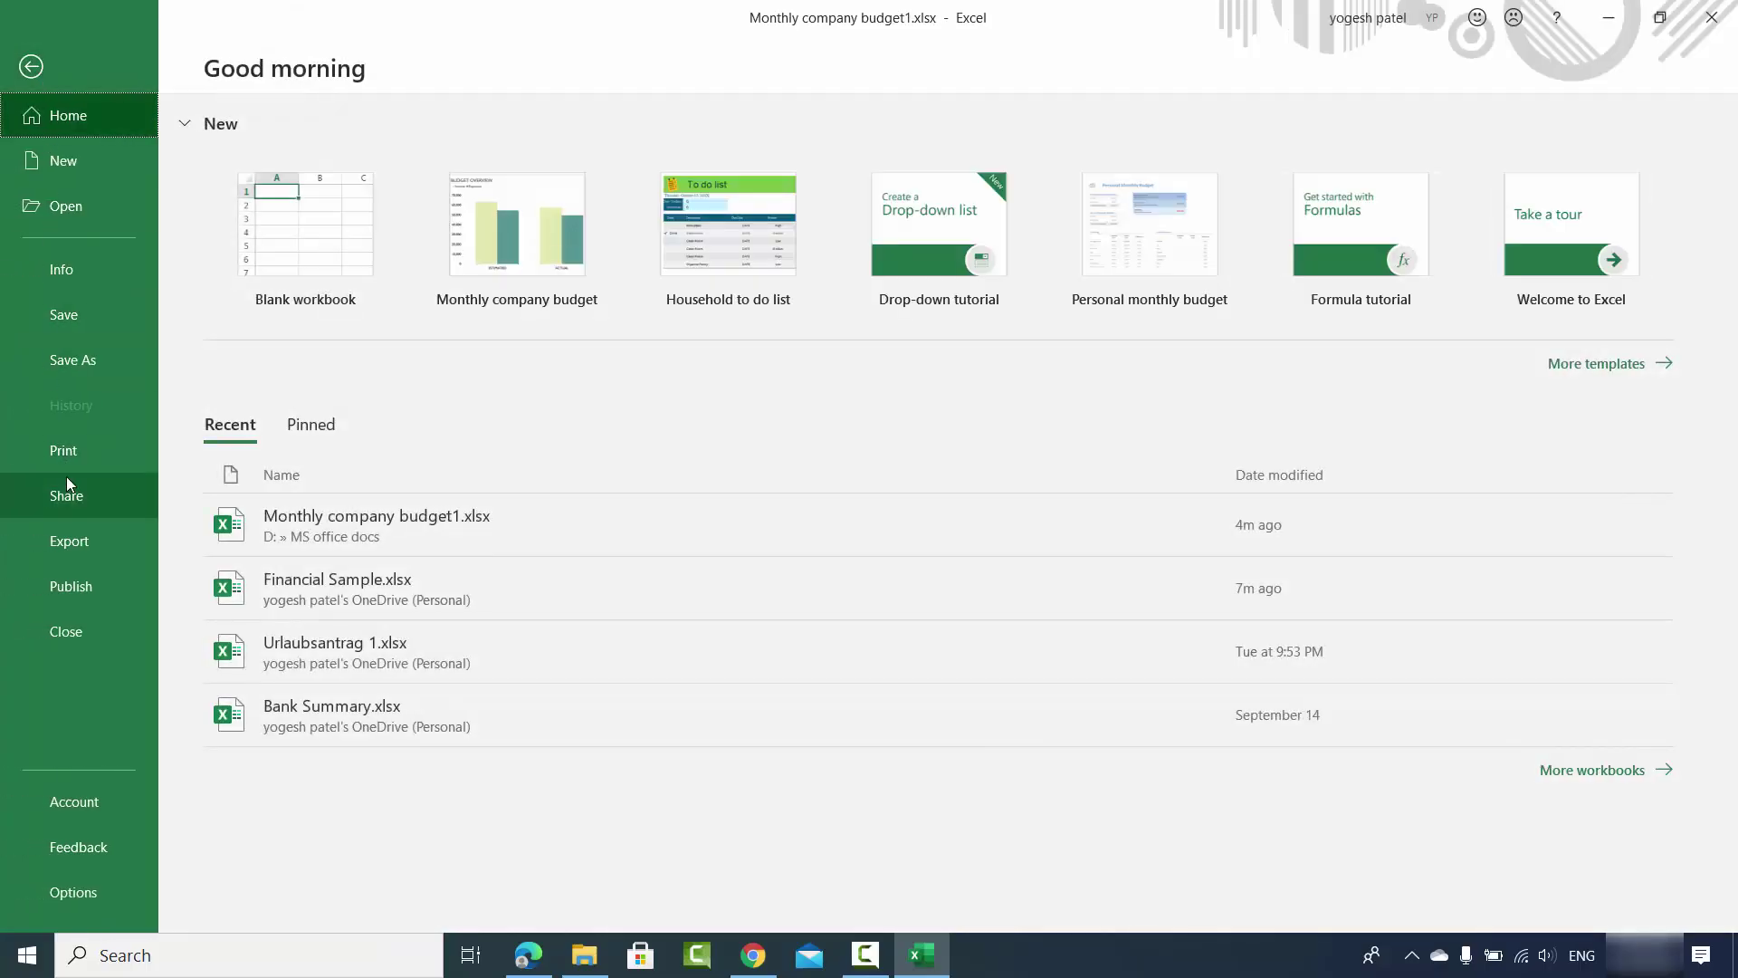
click(68, 545)
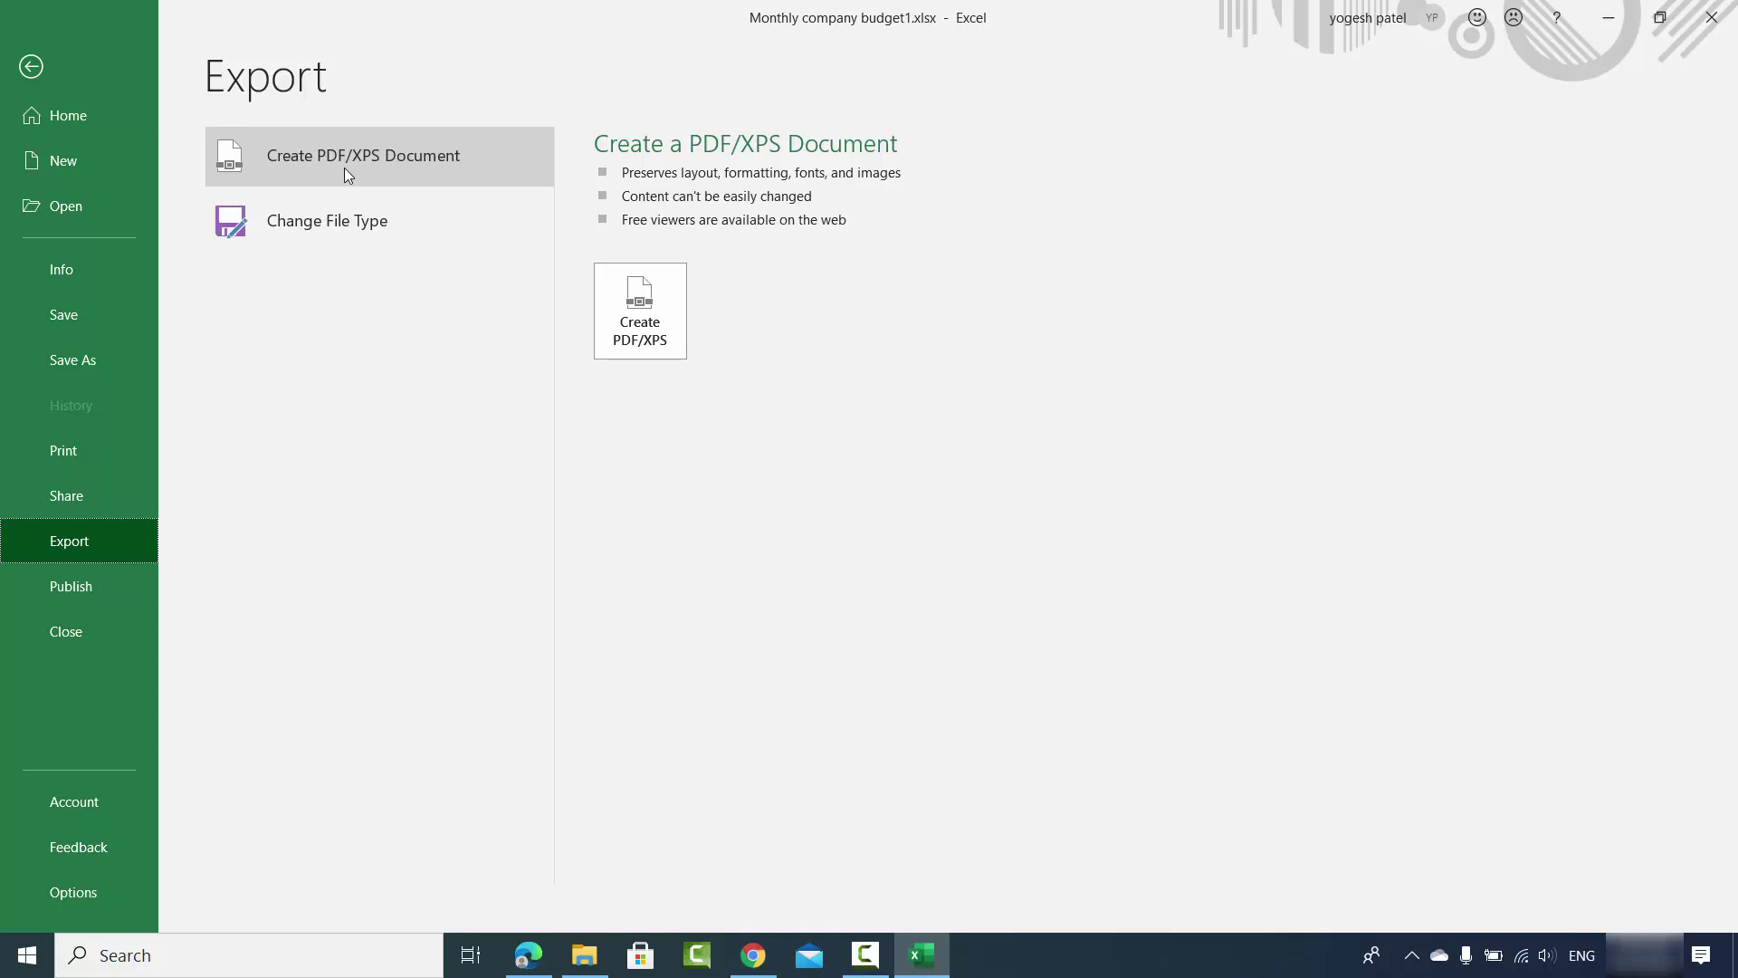
click(649, 350)
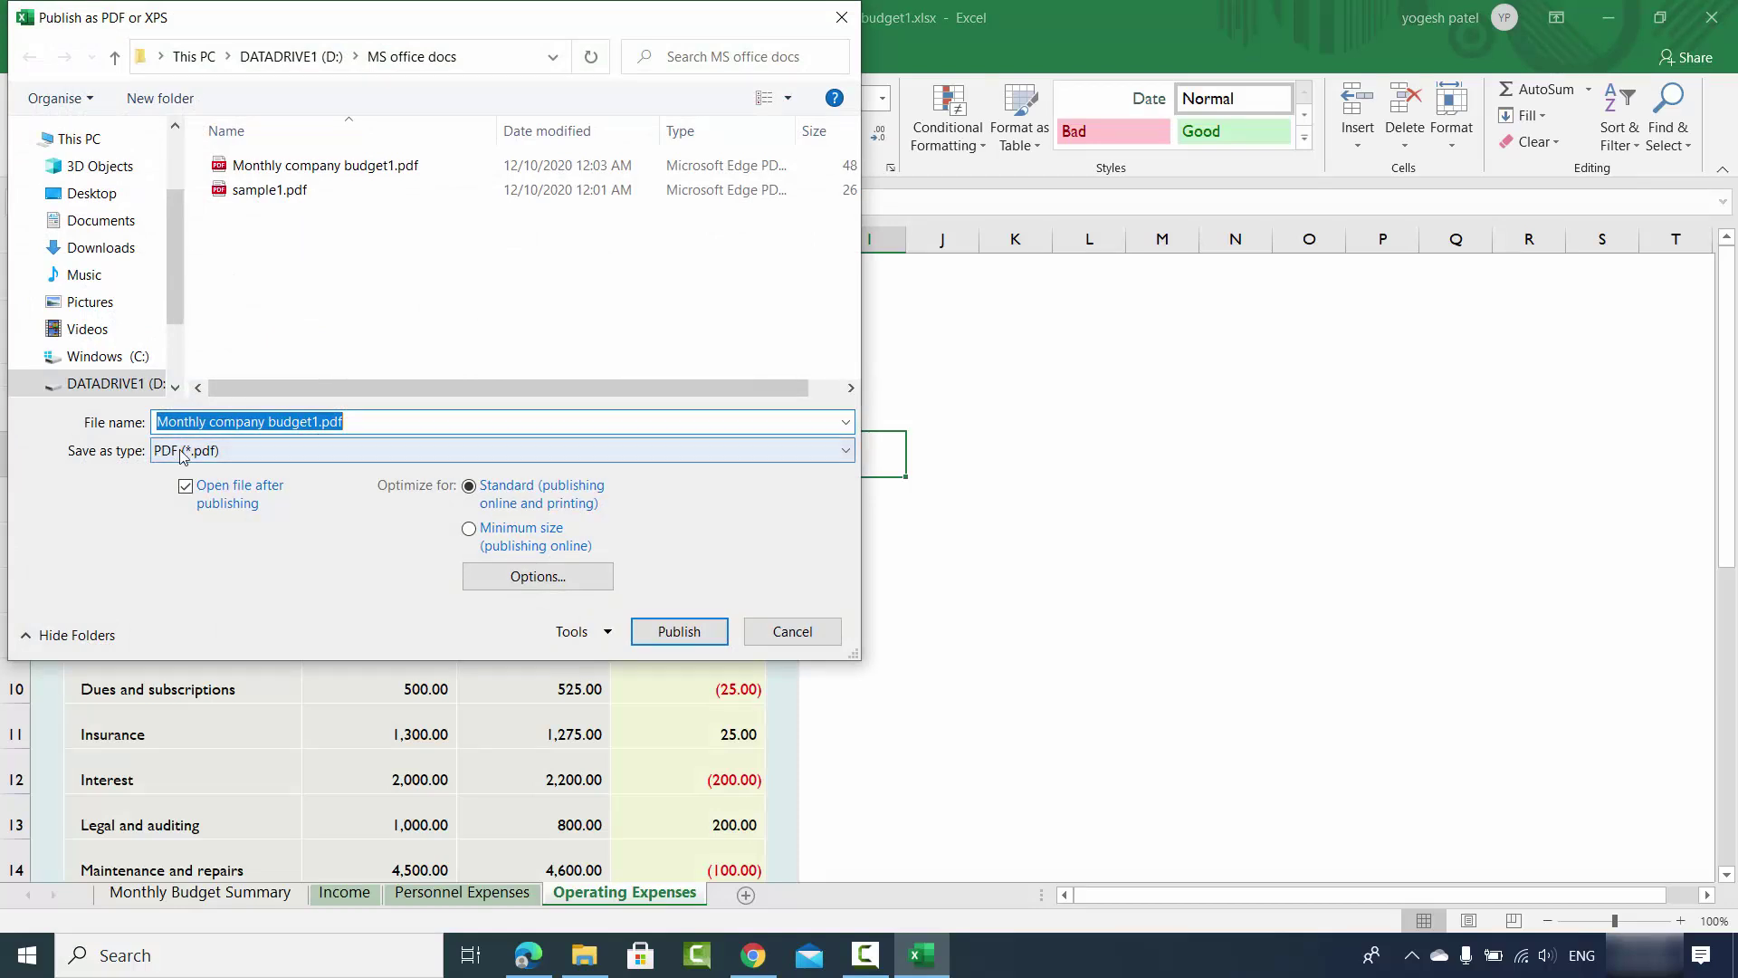
Step: In the PDF options, keep All pages and Active sheet(s) after trying the alternatives
click(511, 581)
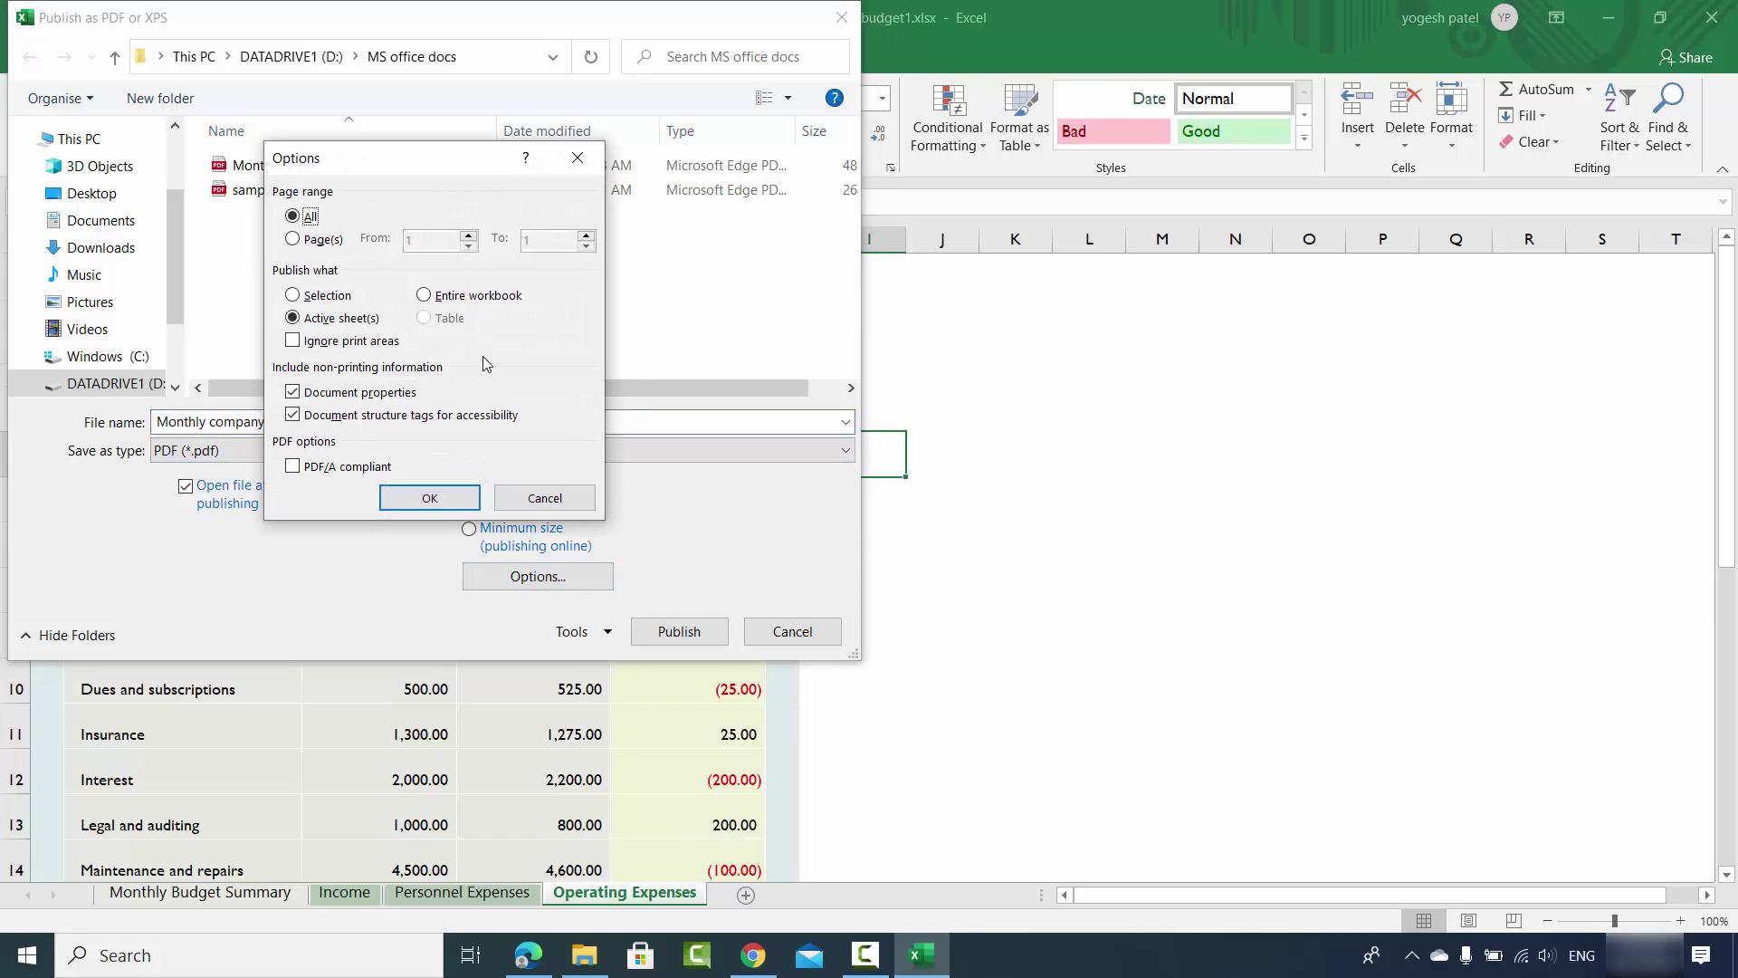
click(425, 297)
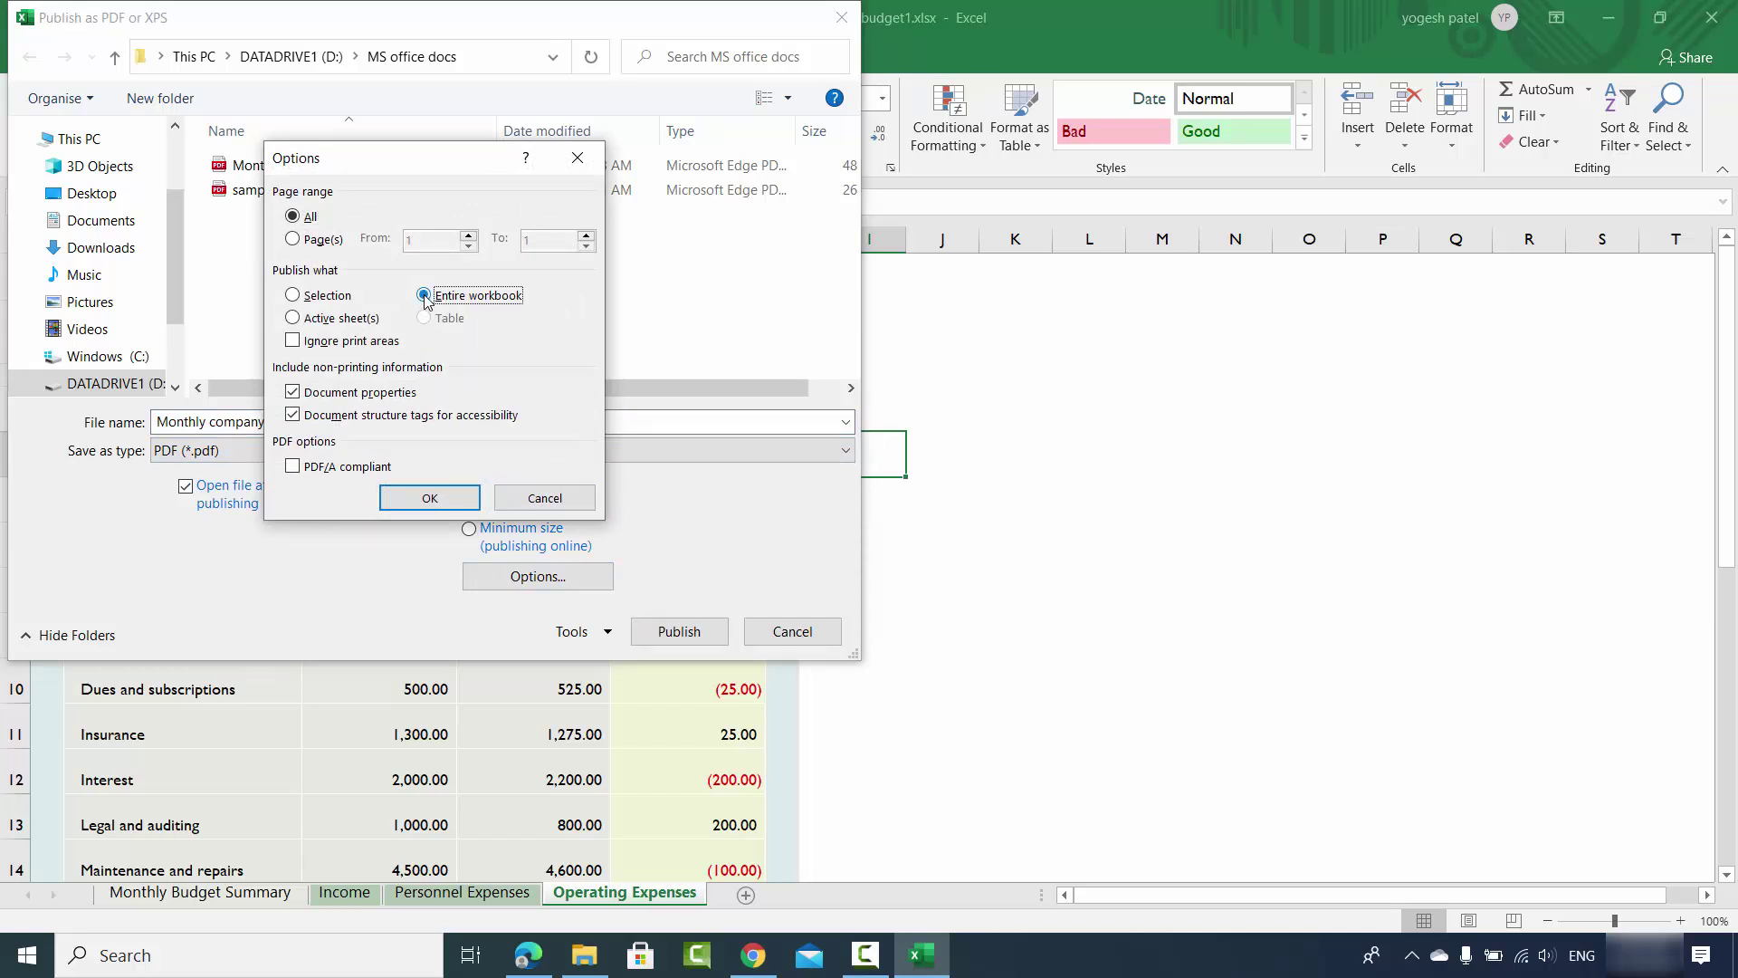
click(295, 319)
click(297, 241)
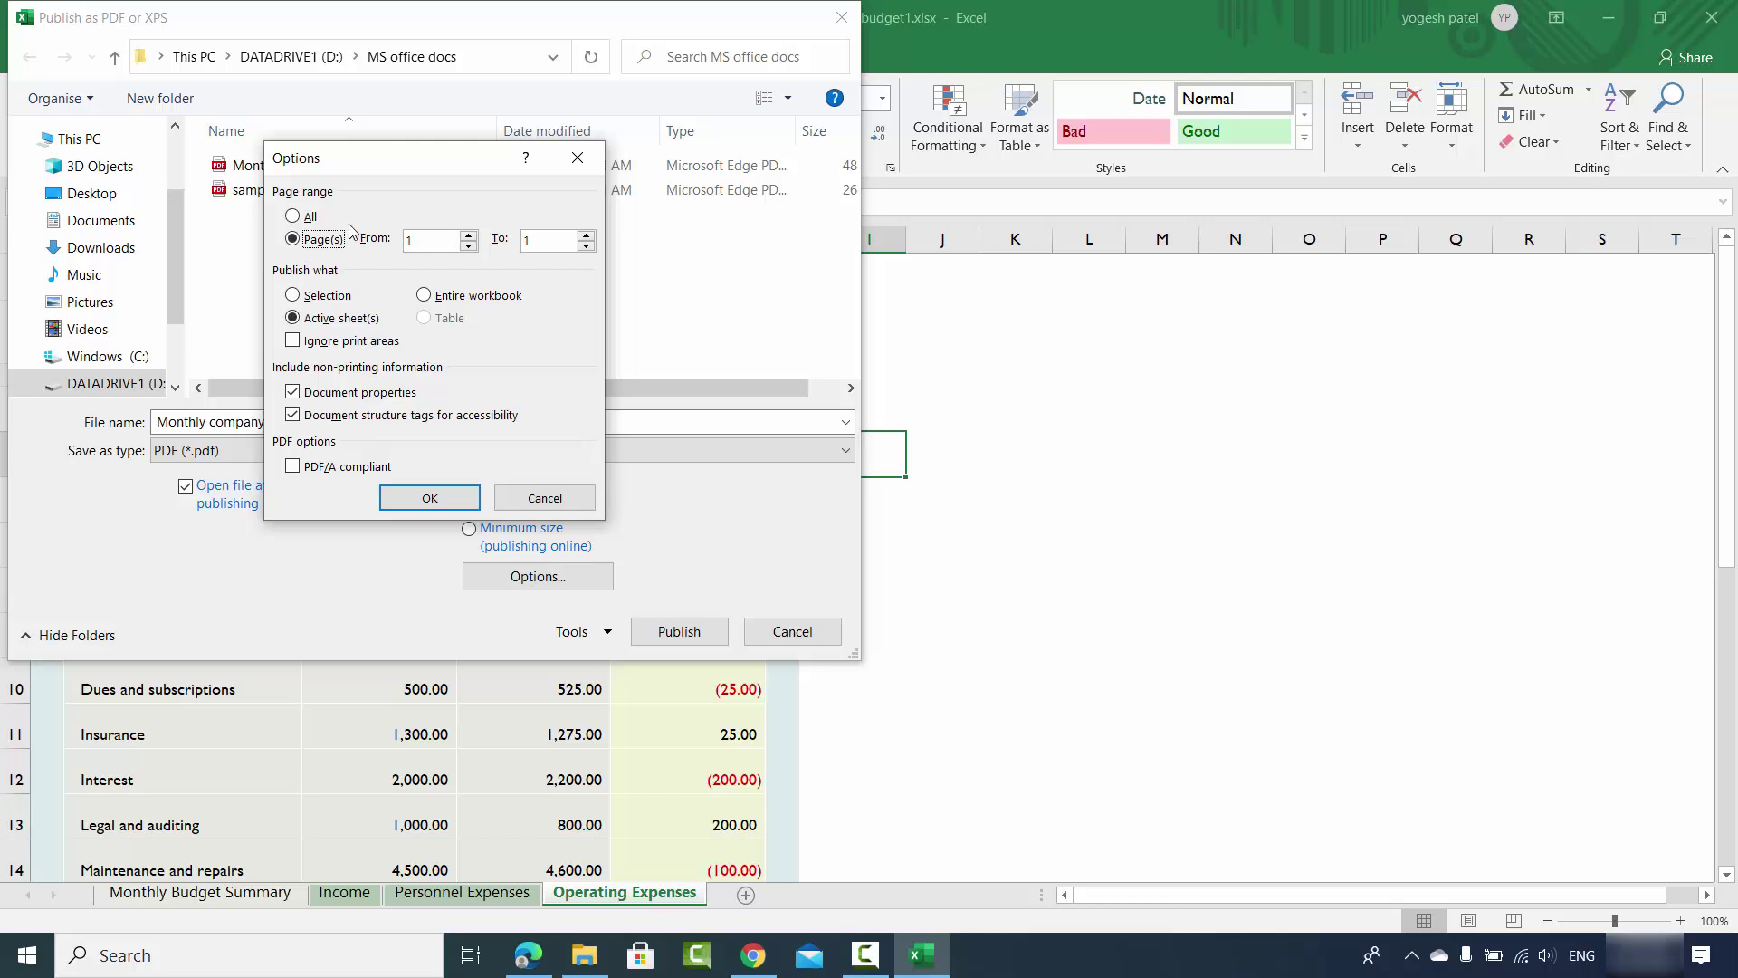
click(293, 217)
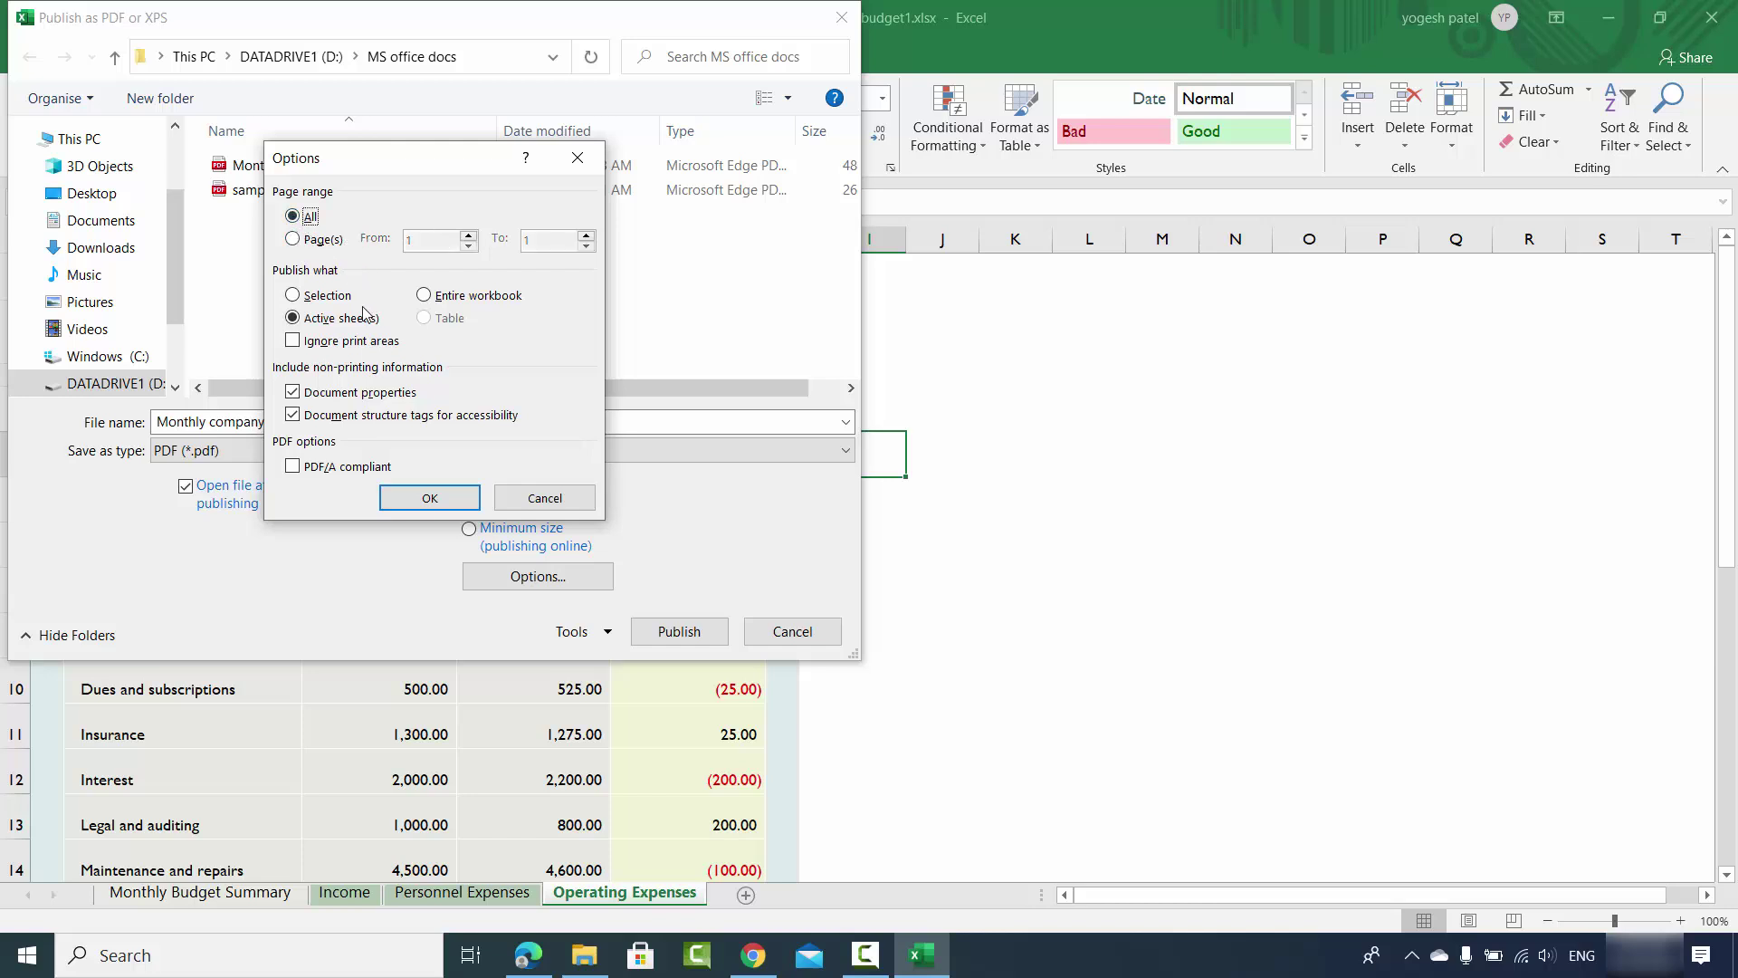
click(429, 499)
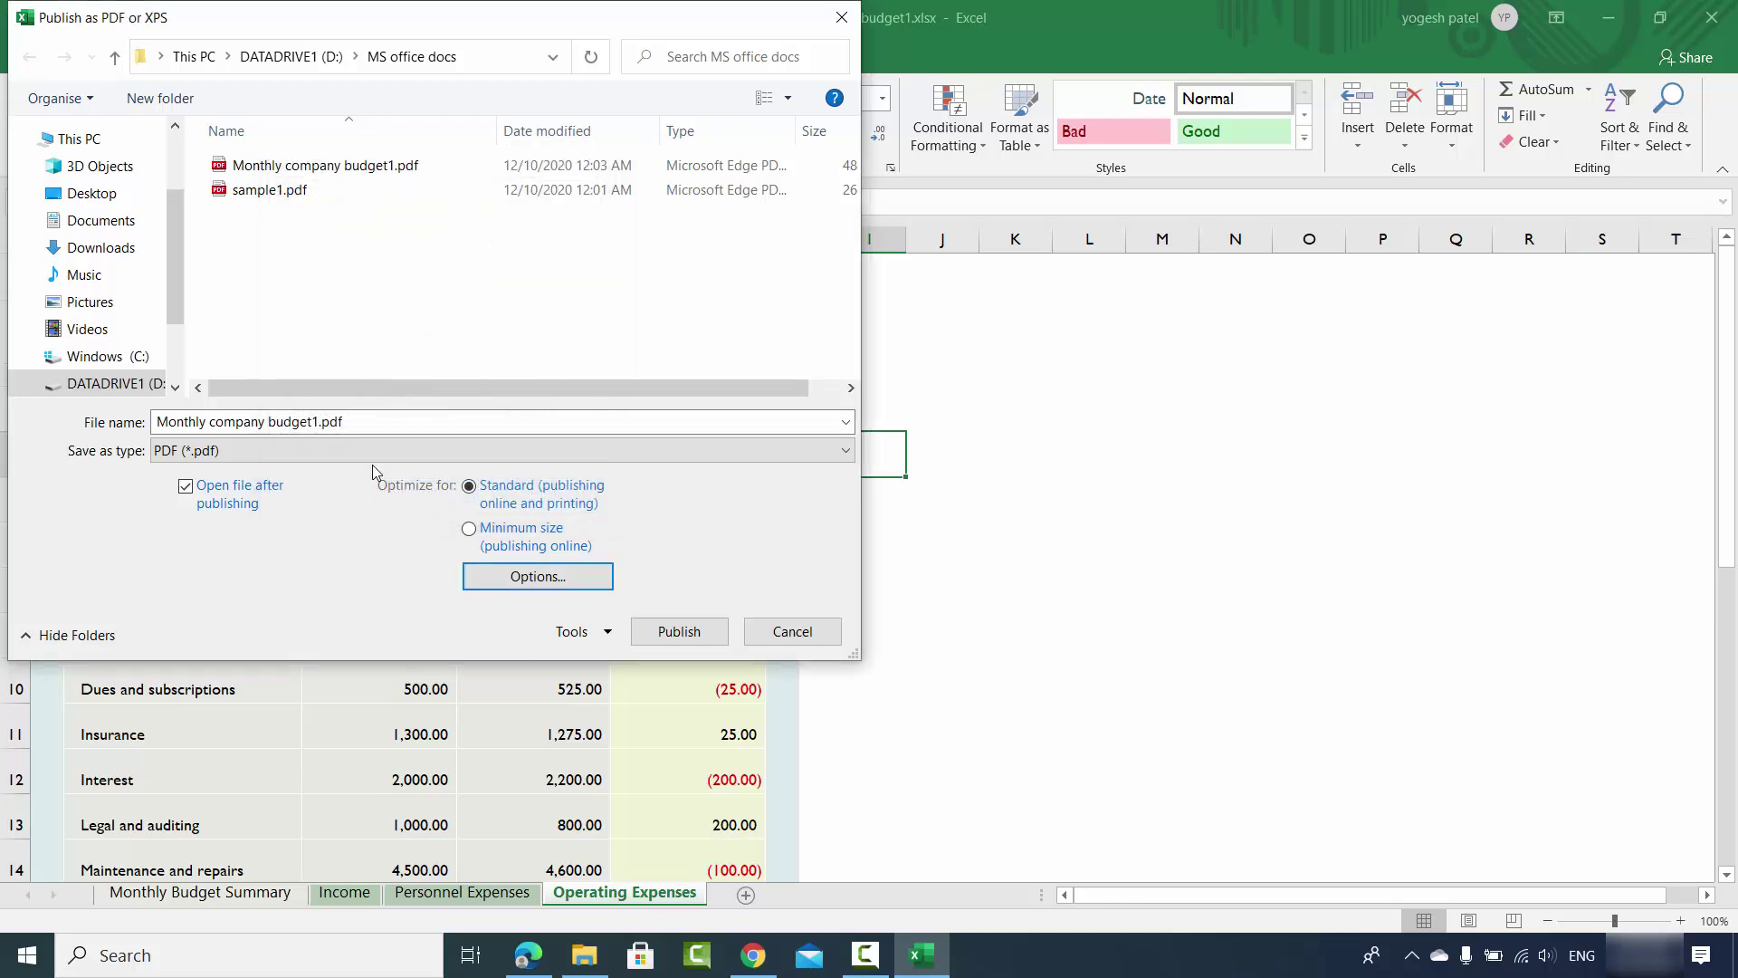
Step: Change the file name to Monthly company budget2 by replacing the 1 with 2
click(316, 423)
click(316, 423)
double_click(316, 422)
click(316, 423)
drag(317, 422, 314, 423)
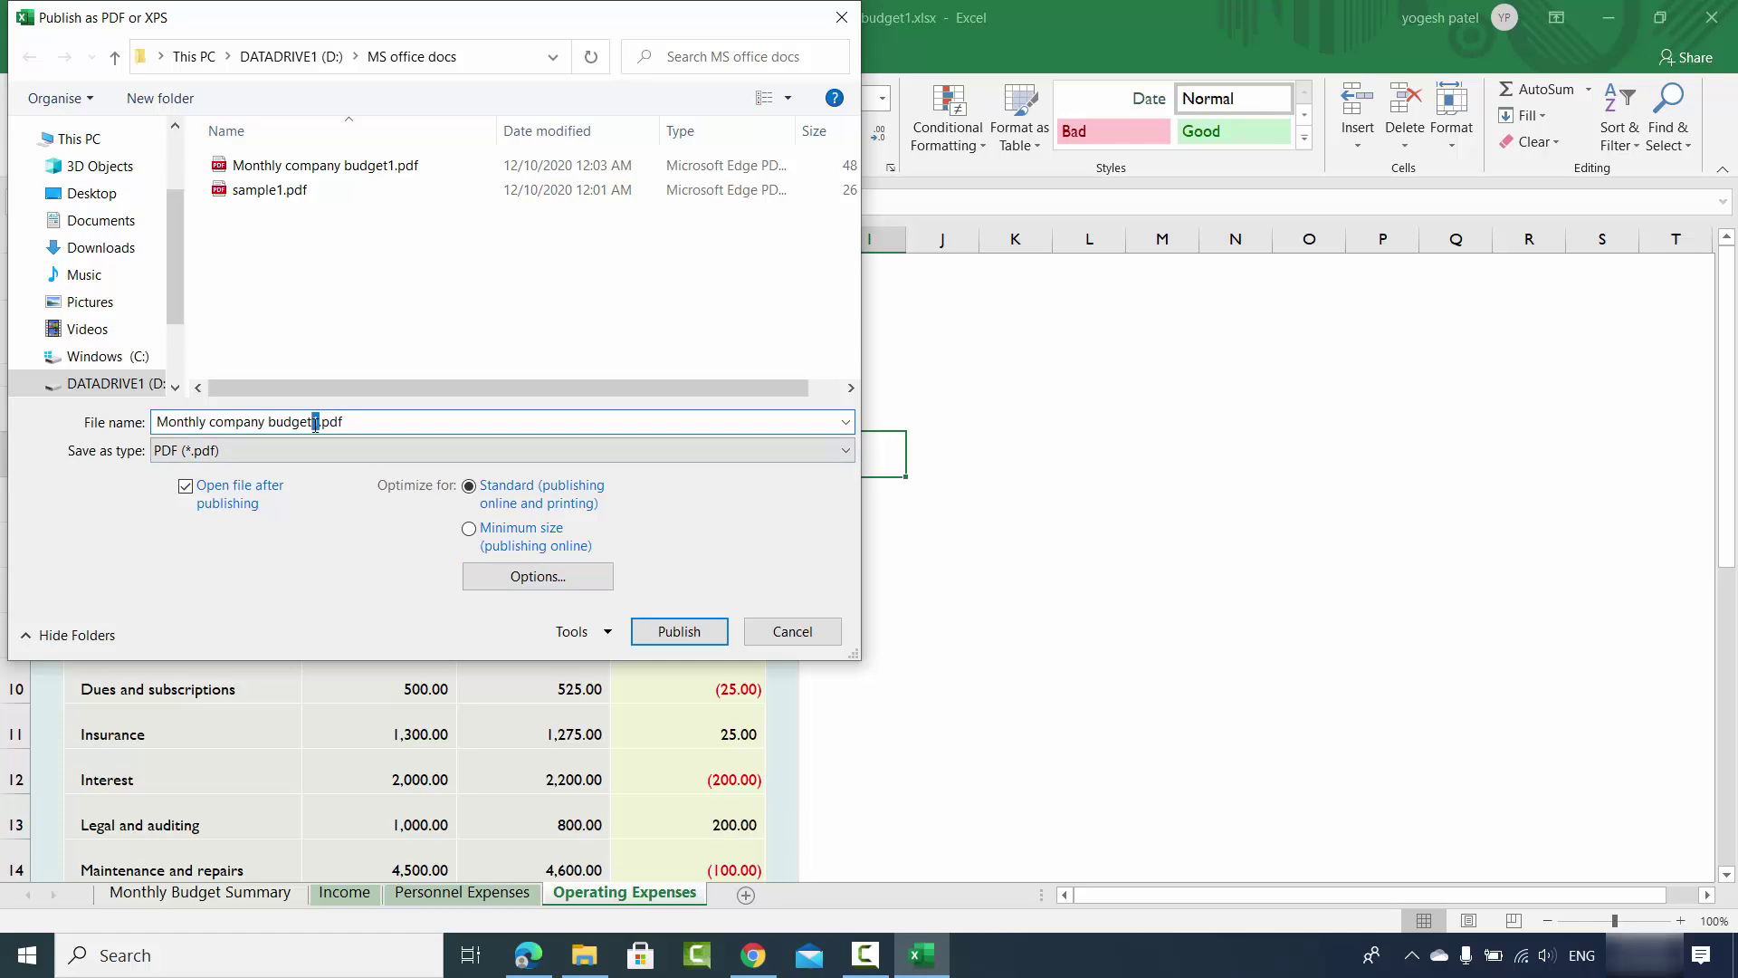
text(2)
Step: Publish Monthly company budget2.pdf, scroll its single Operating Expenses page in Edge, then close Edge
click(679, 632)
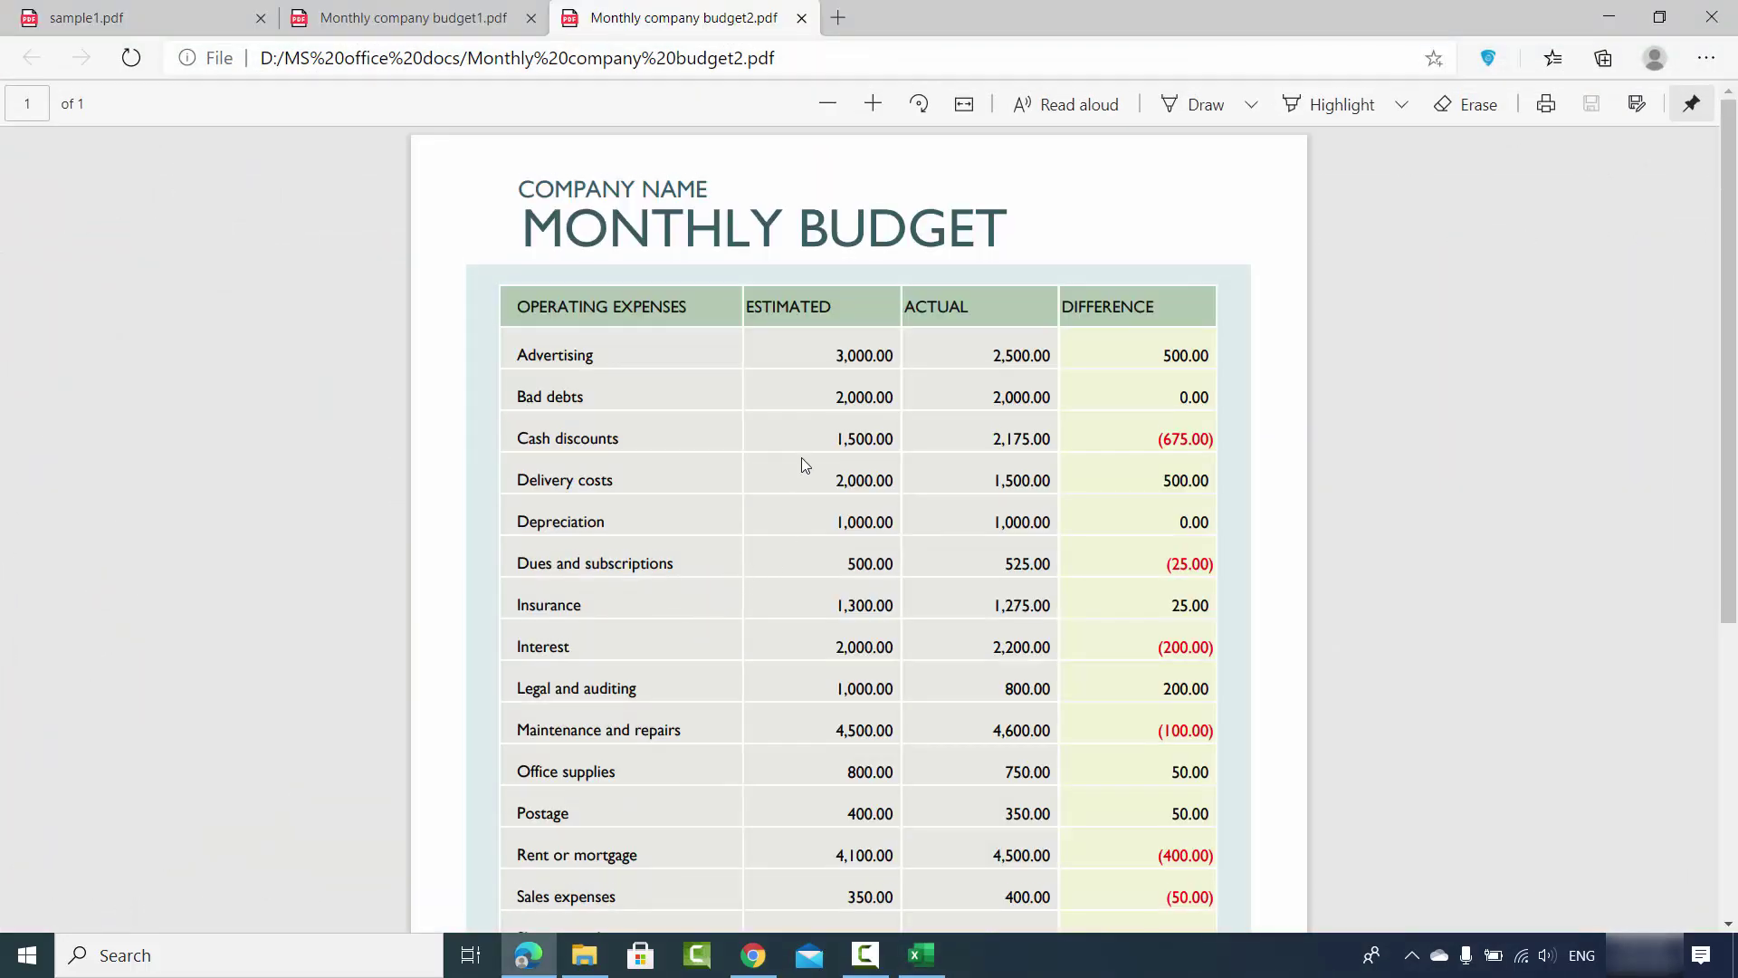
scroll(803, 462, down, 6)
scroll(681, 780, up, 6)
click(1608, 18)
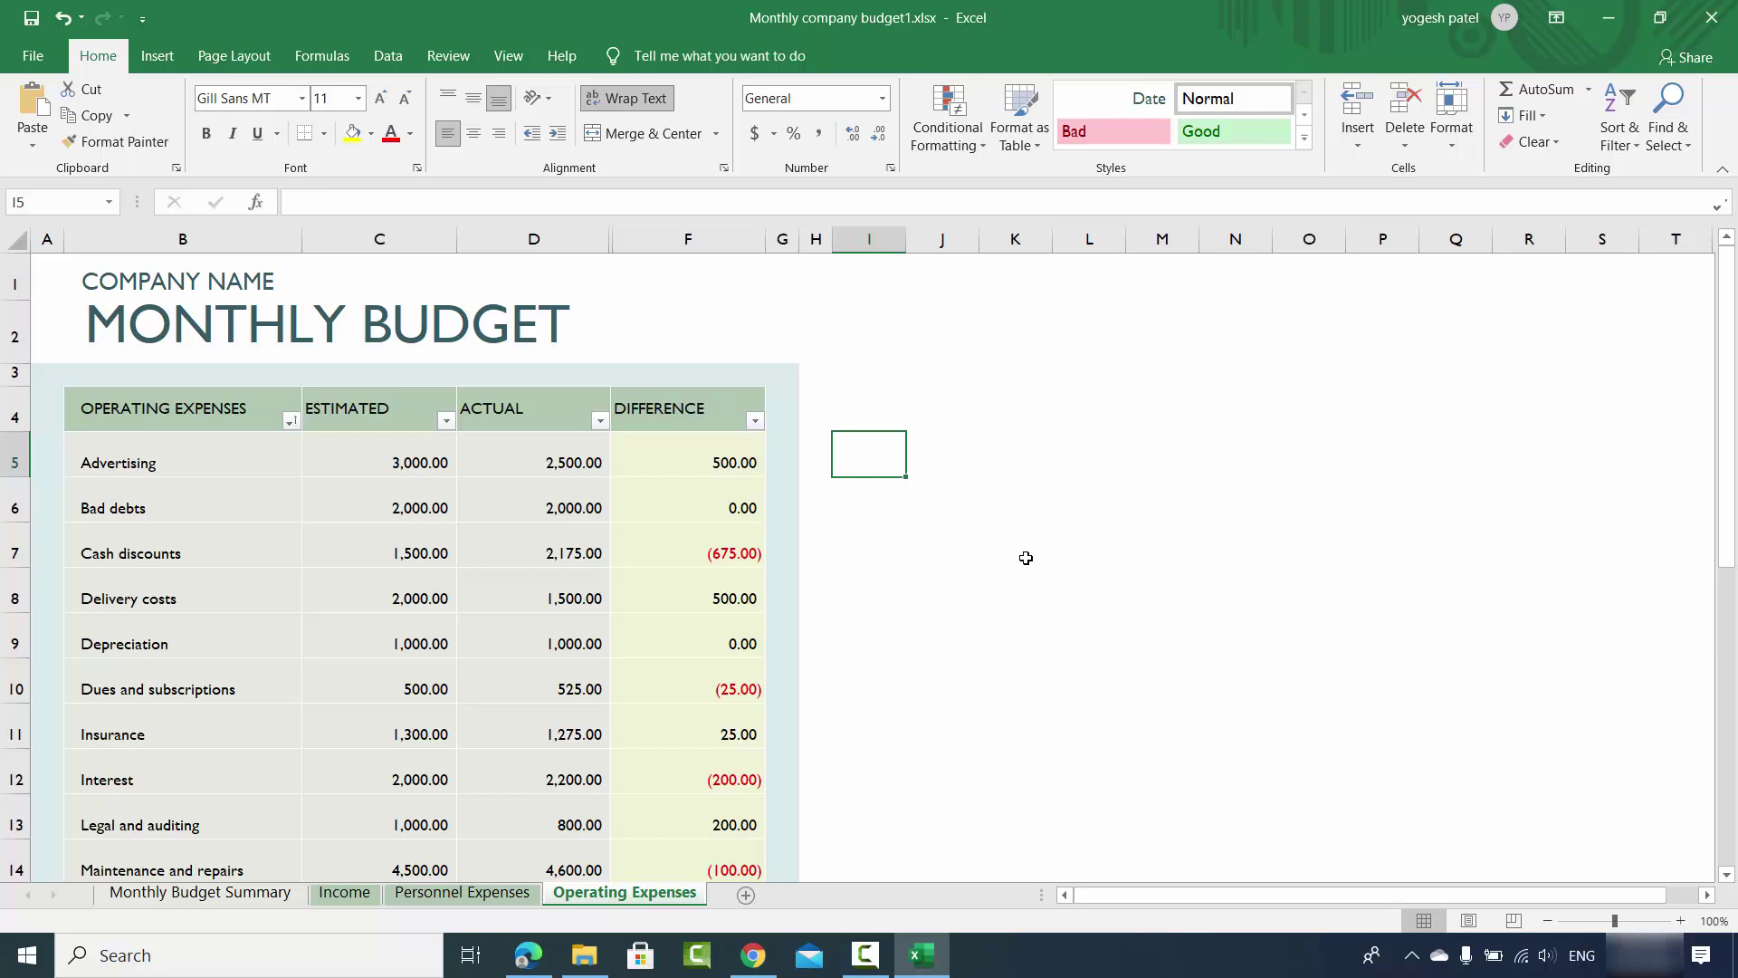
Step: Switch to Chrome showing the Google search results for 'excel to pdf'
key(alt+Tab)
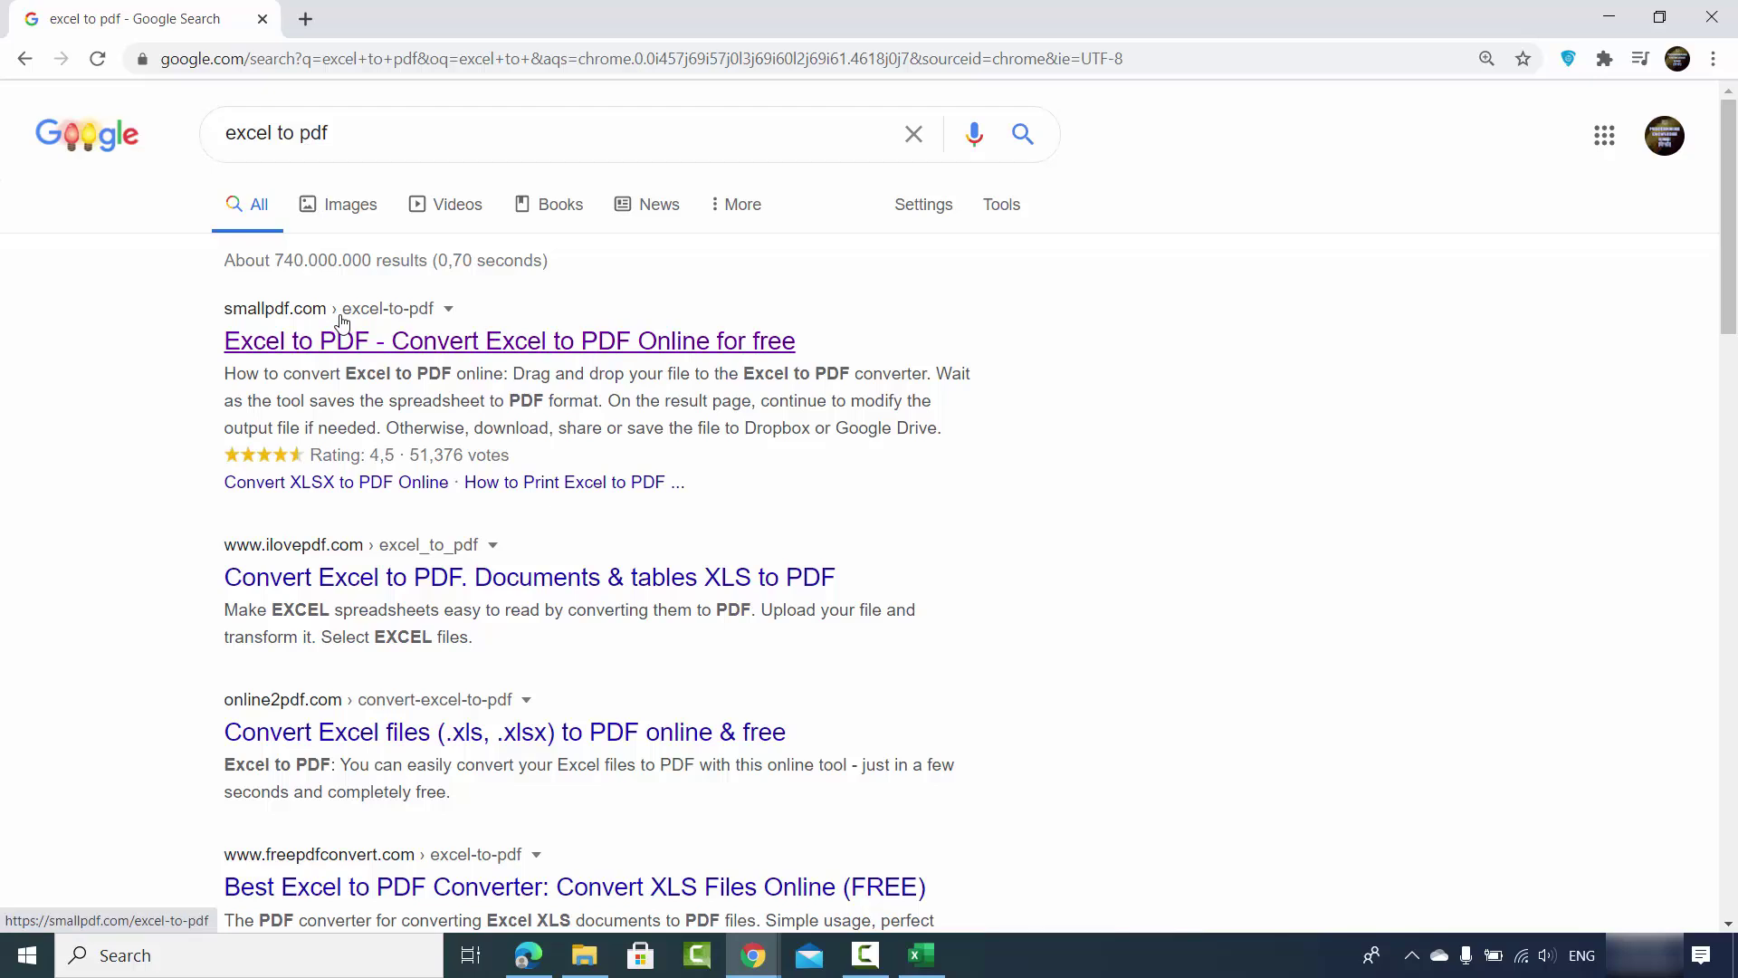
Step: Open Smallpdf's Excel to PDF converter in a new tab and bring up its file picker
middle_click(376, 342)
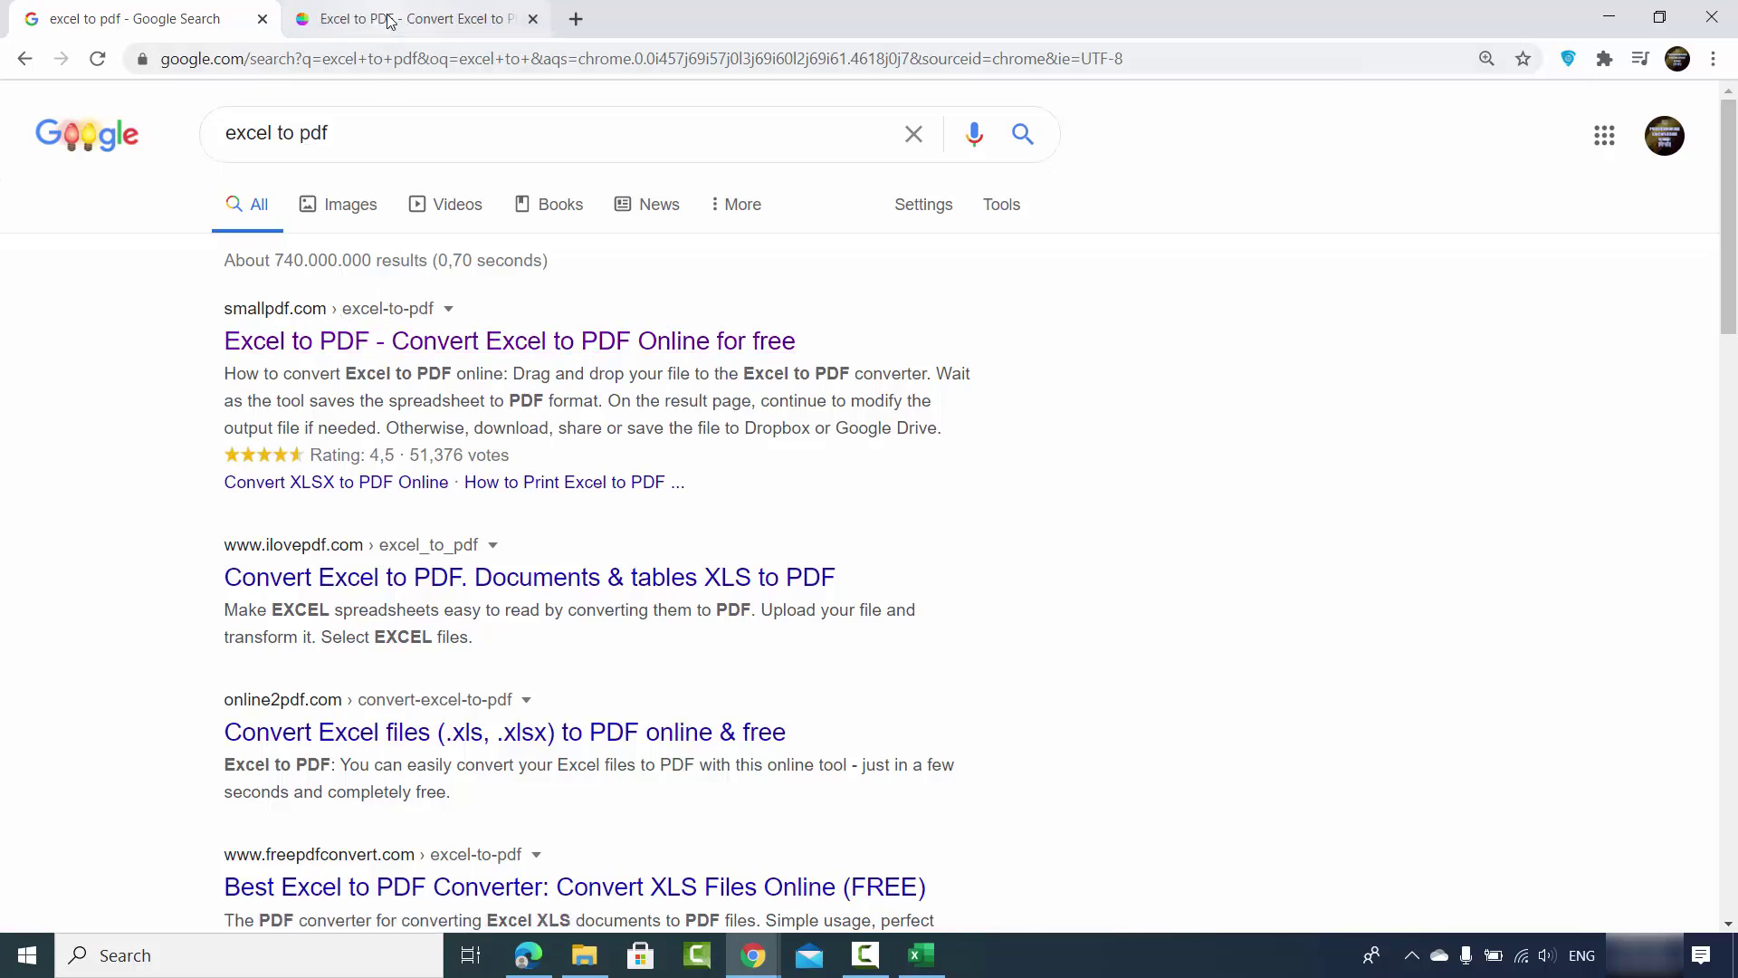
click(399, 18)
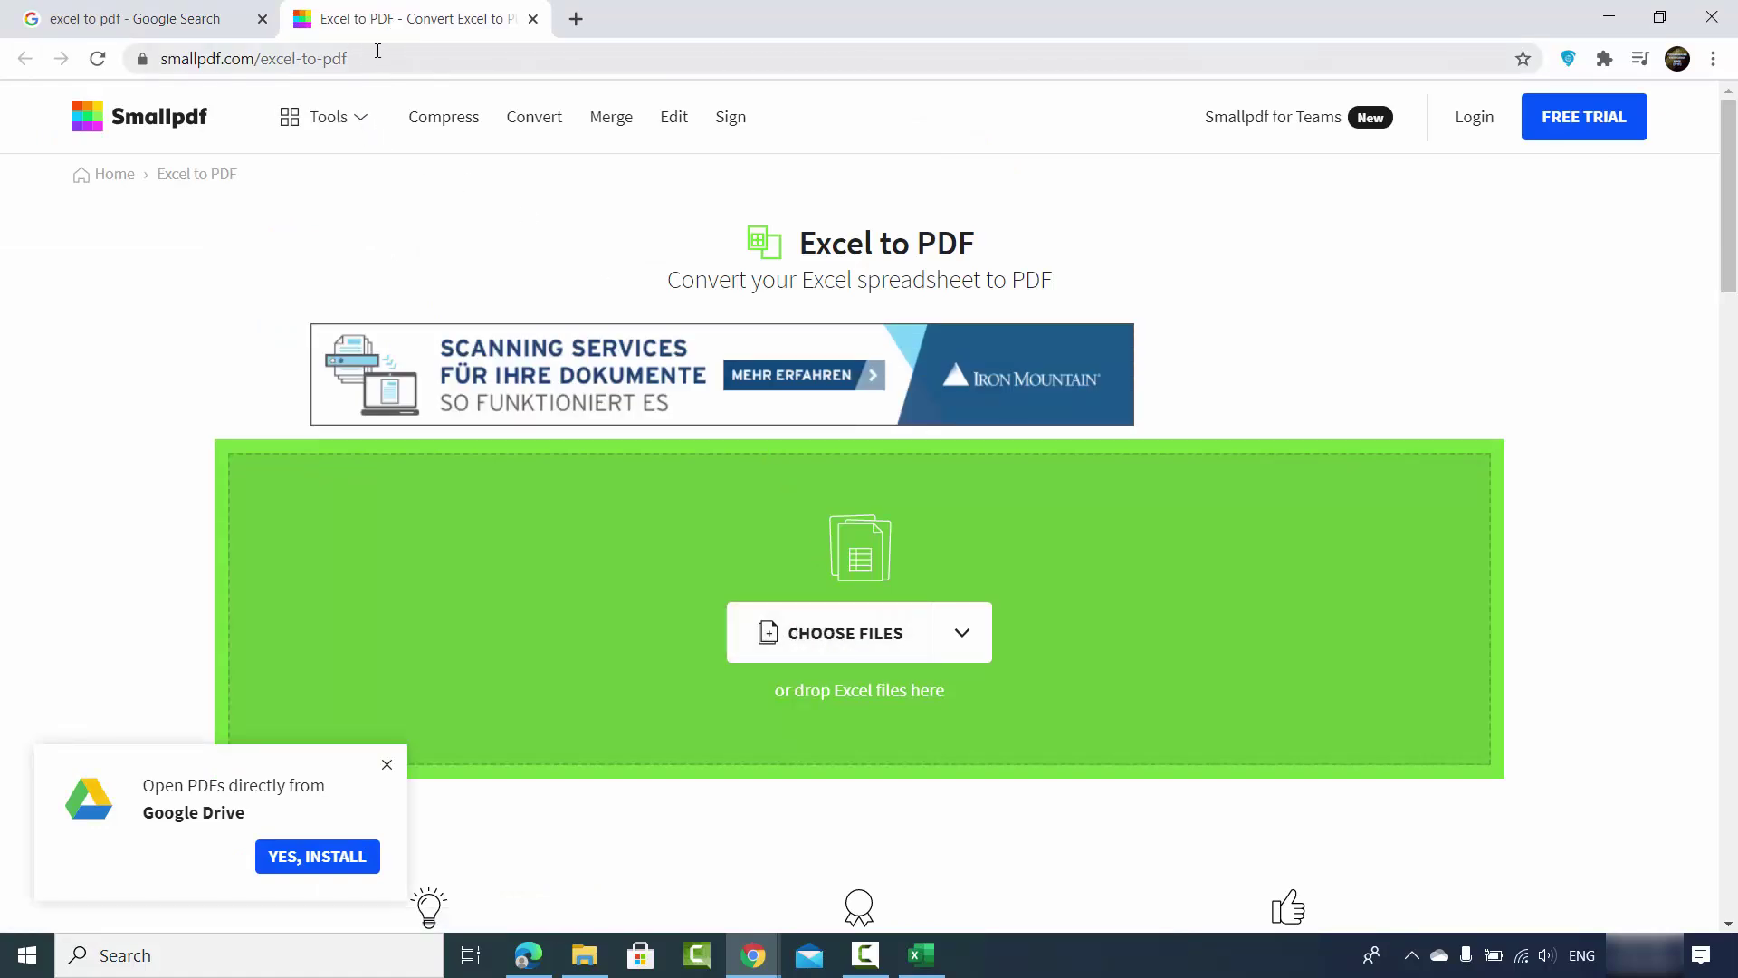
click(388, 756)
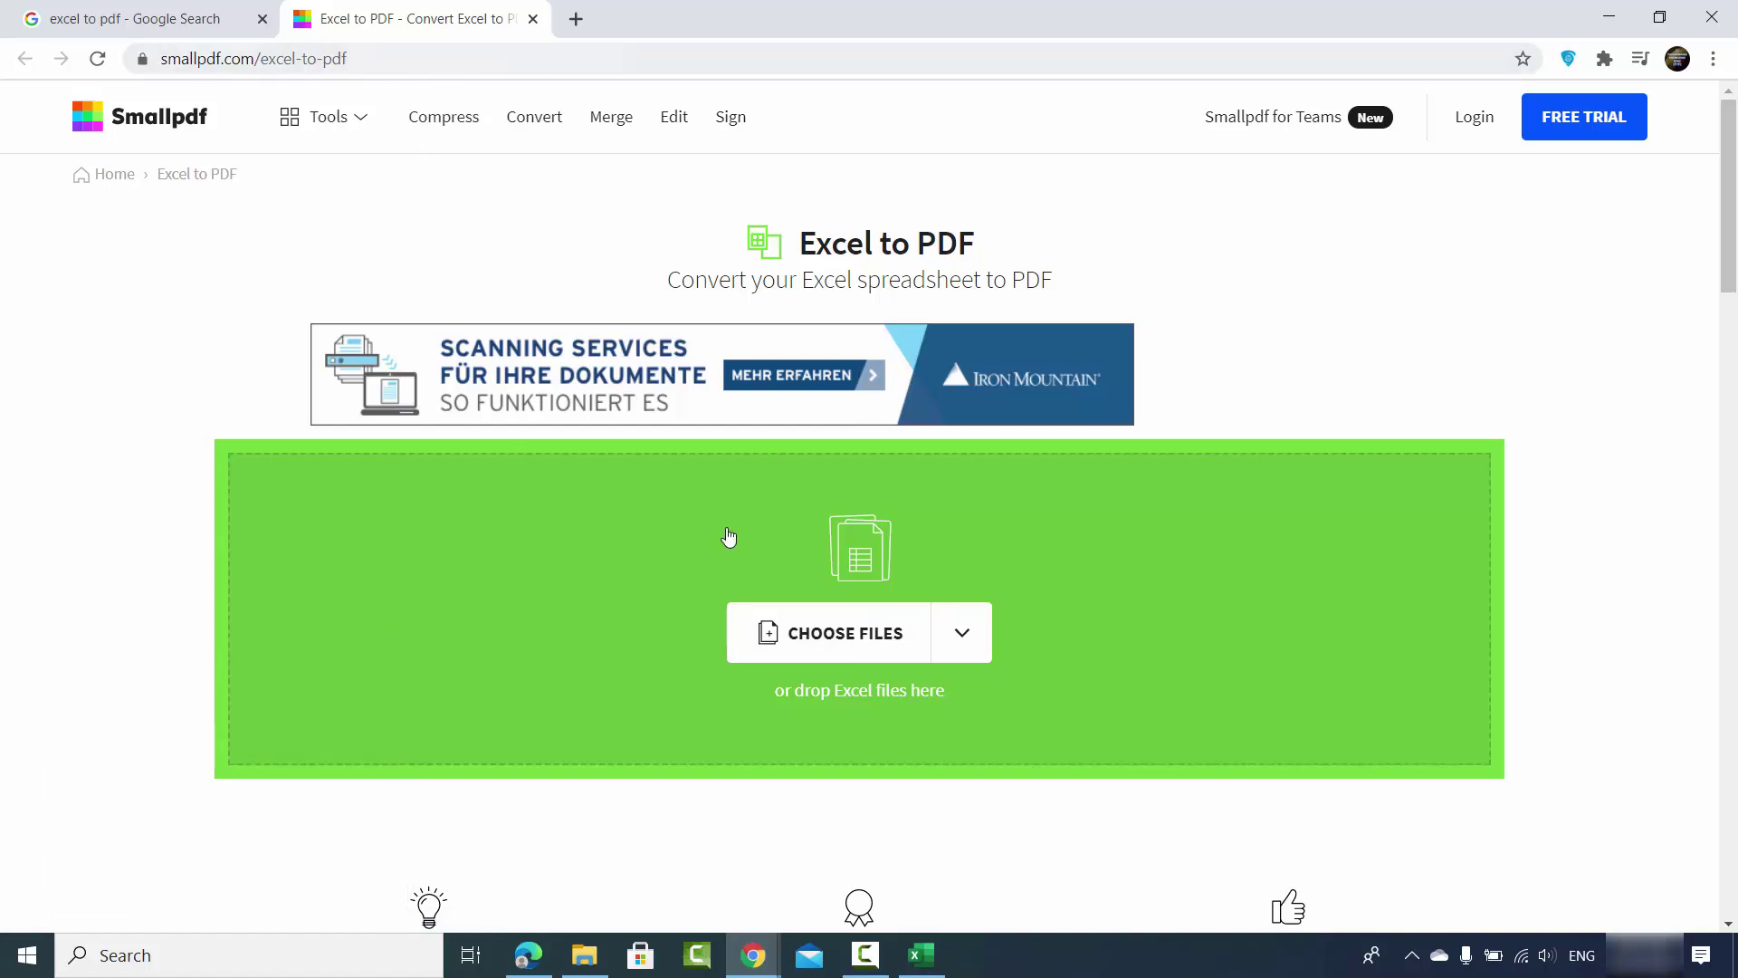
click(810, 635)
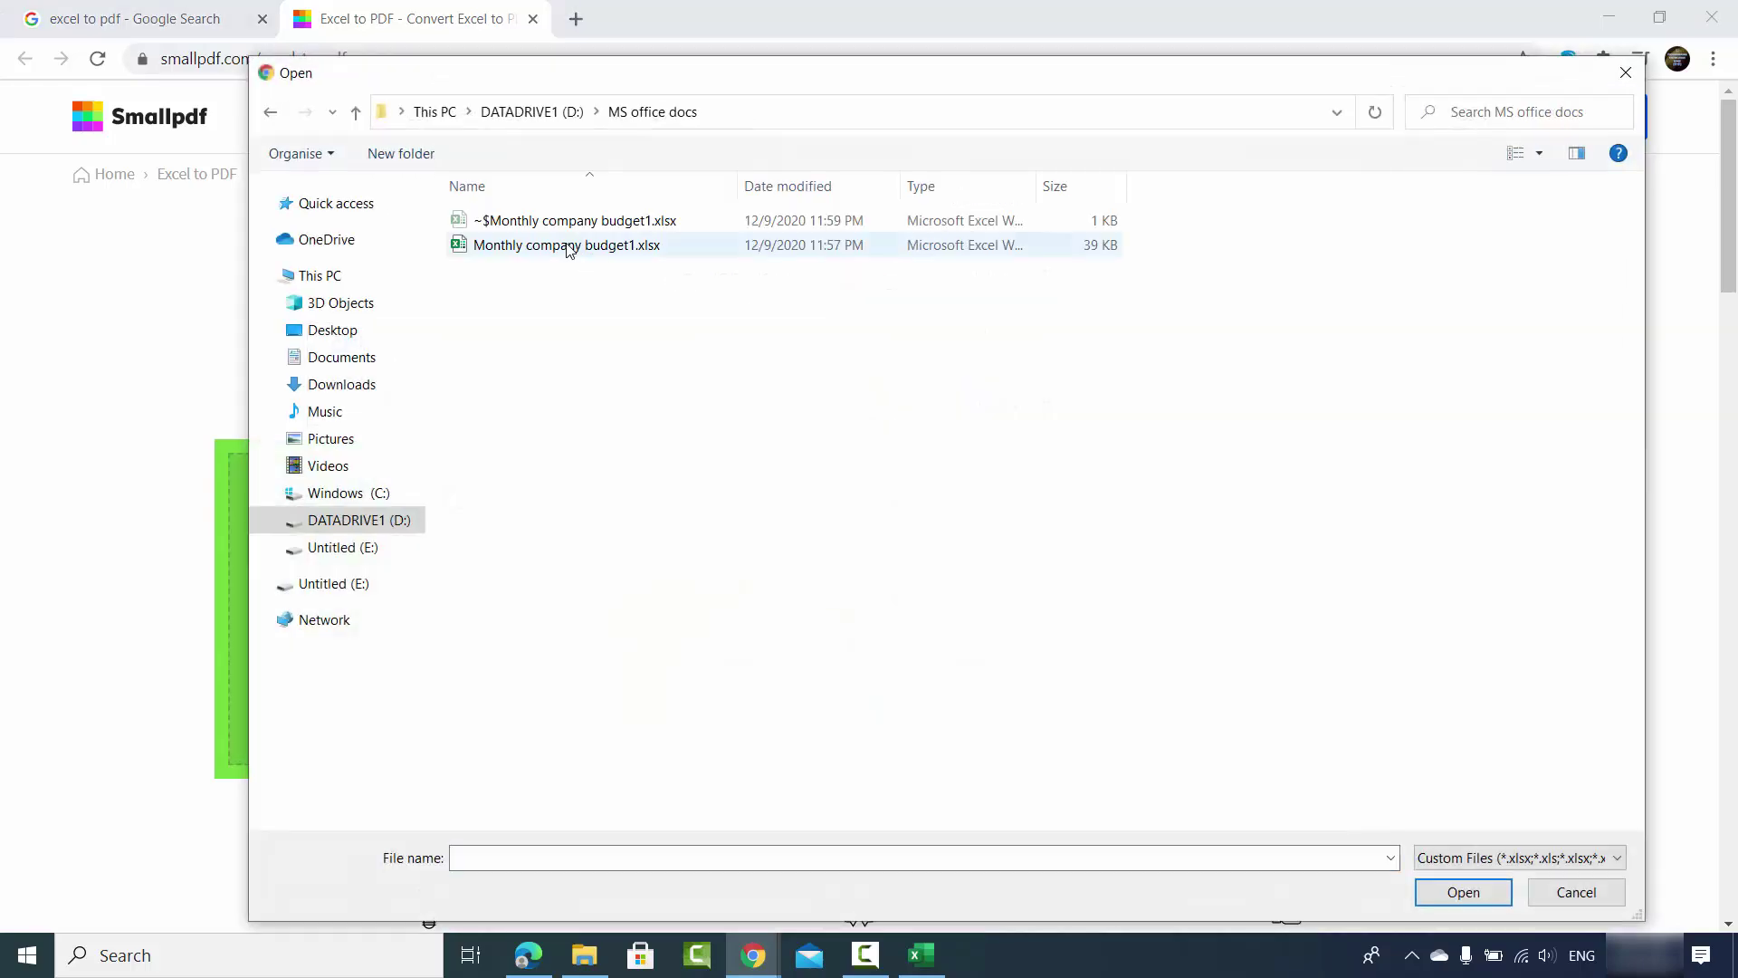
Step: Upload Monthly company budget1.xlsx and download the converted Monthly company budget1-converted.pdf
click(580, 249)
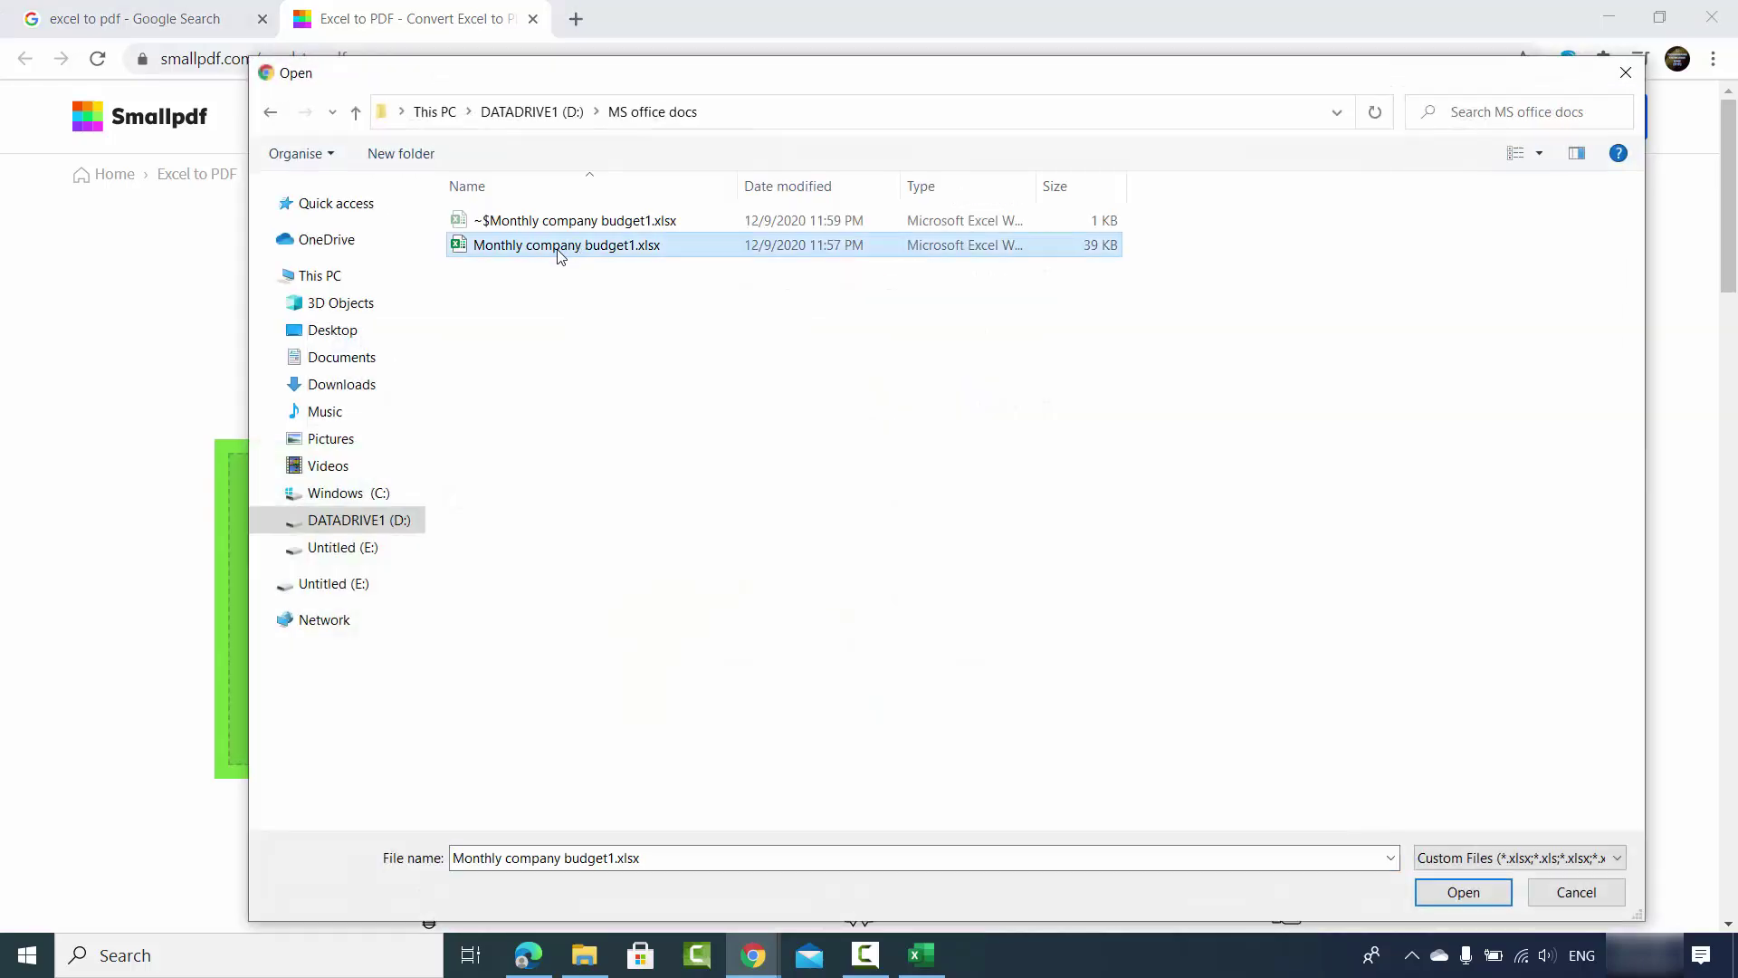
click(1449, 899)
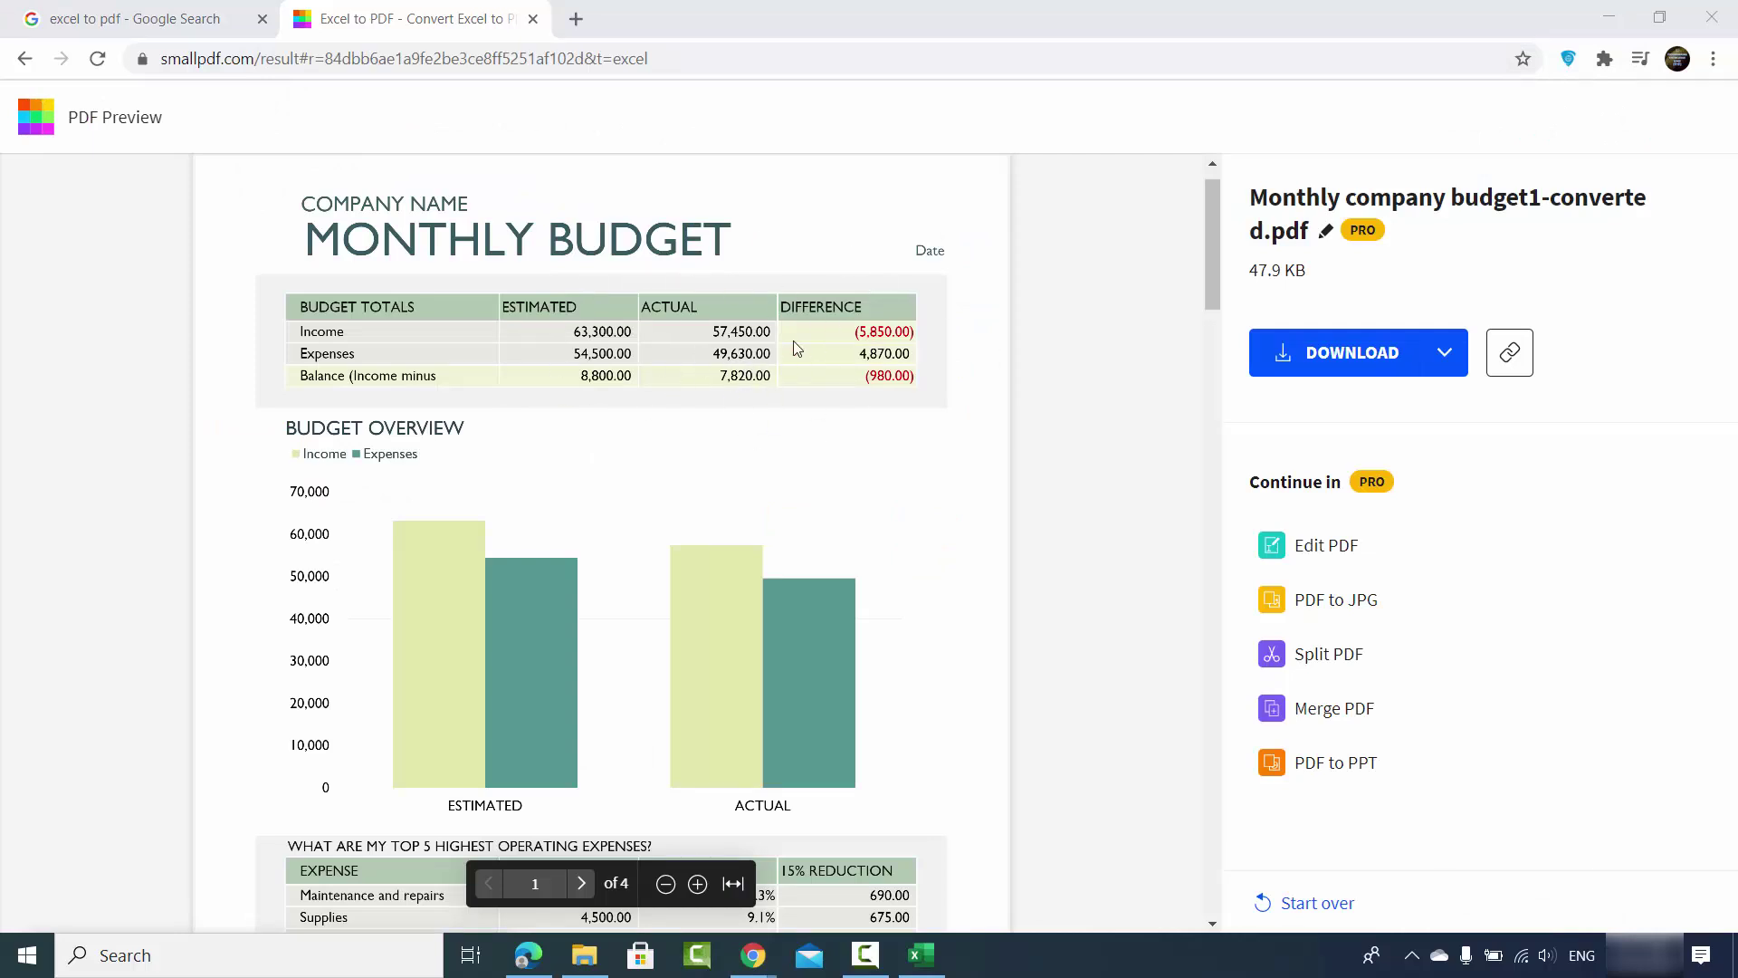
click(1347, 371)
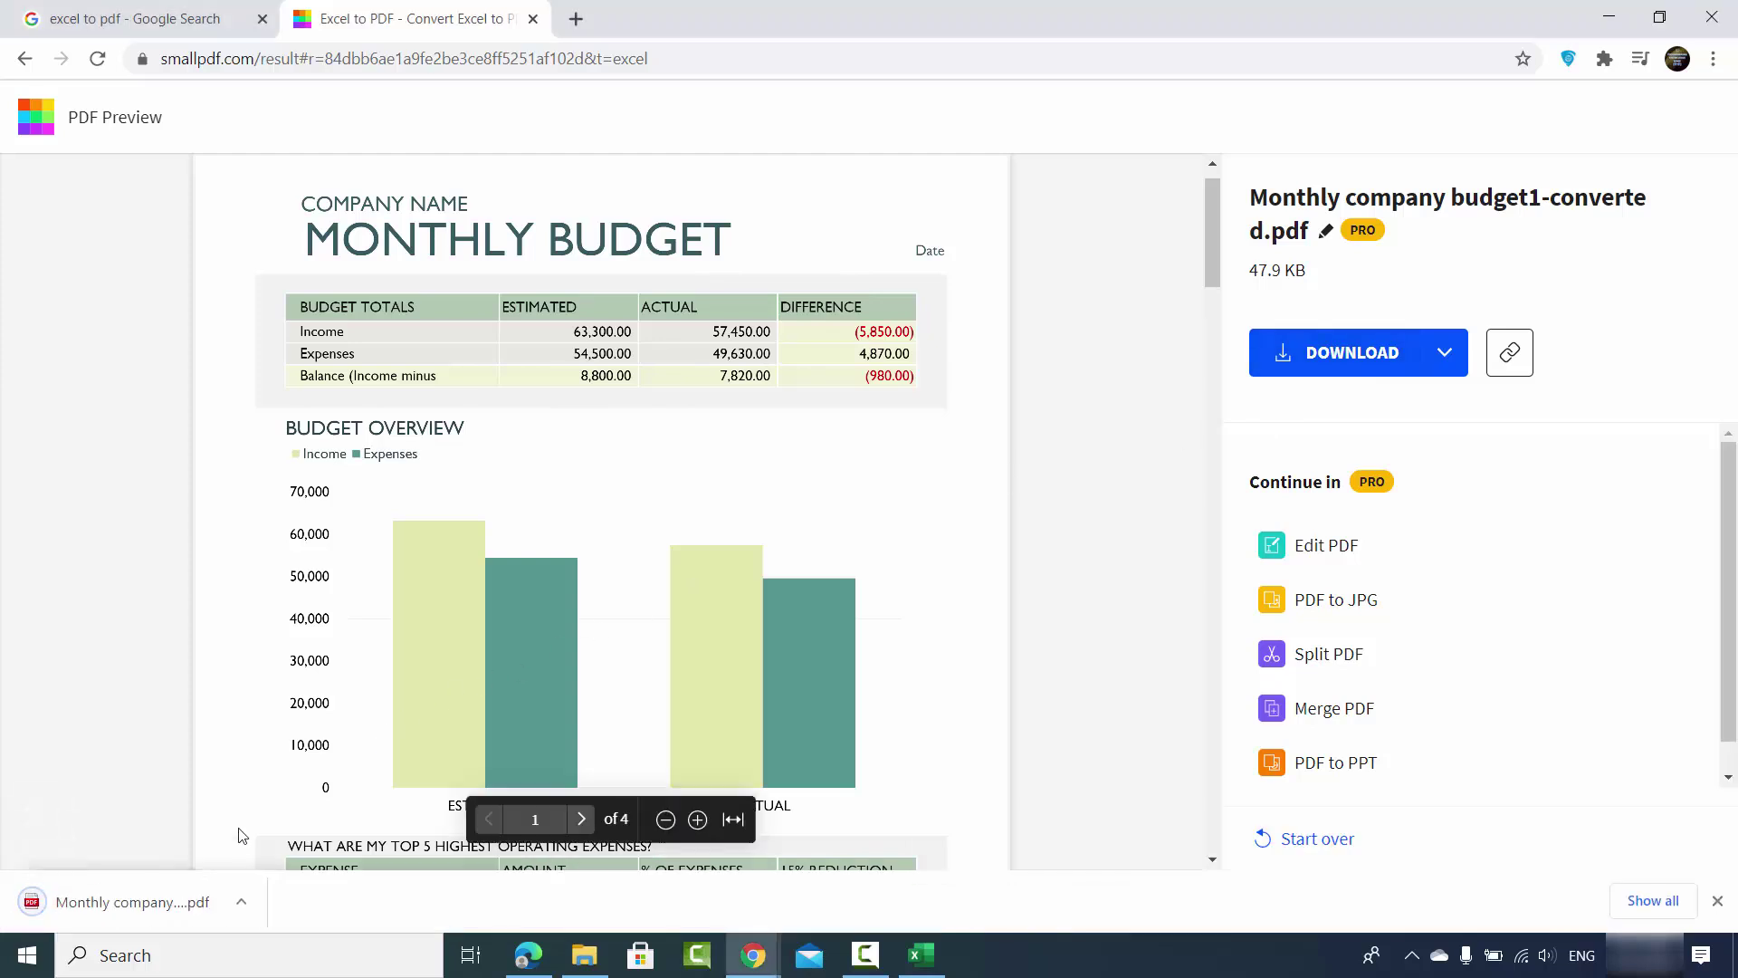
Step: View all four pages of Monthly company budget1-converted.pdf in Chrome, then return to Excel
click(186, 907)
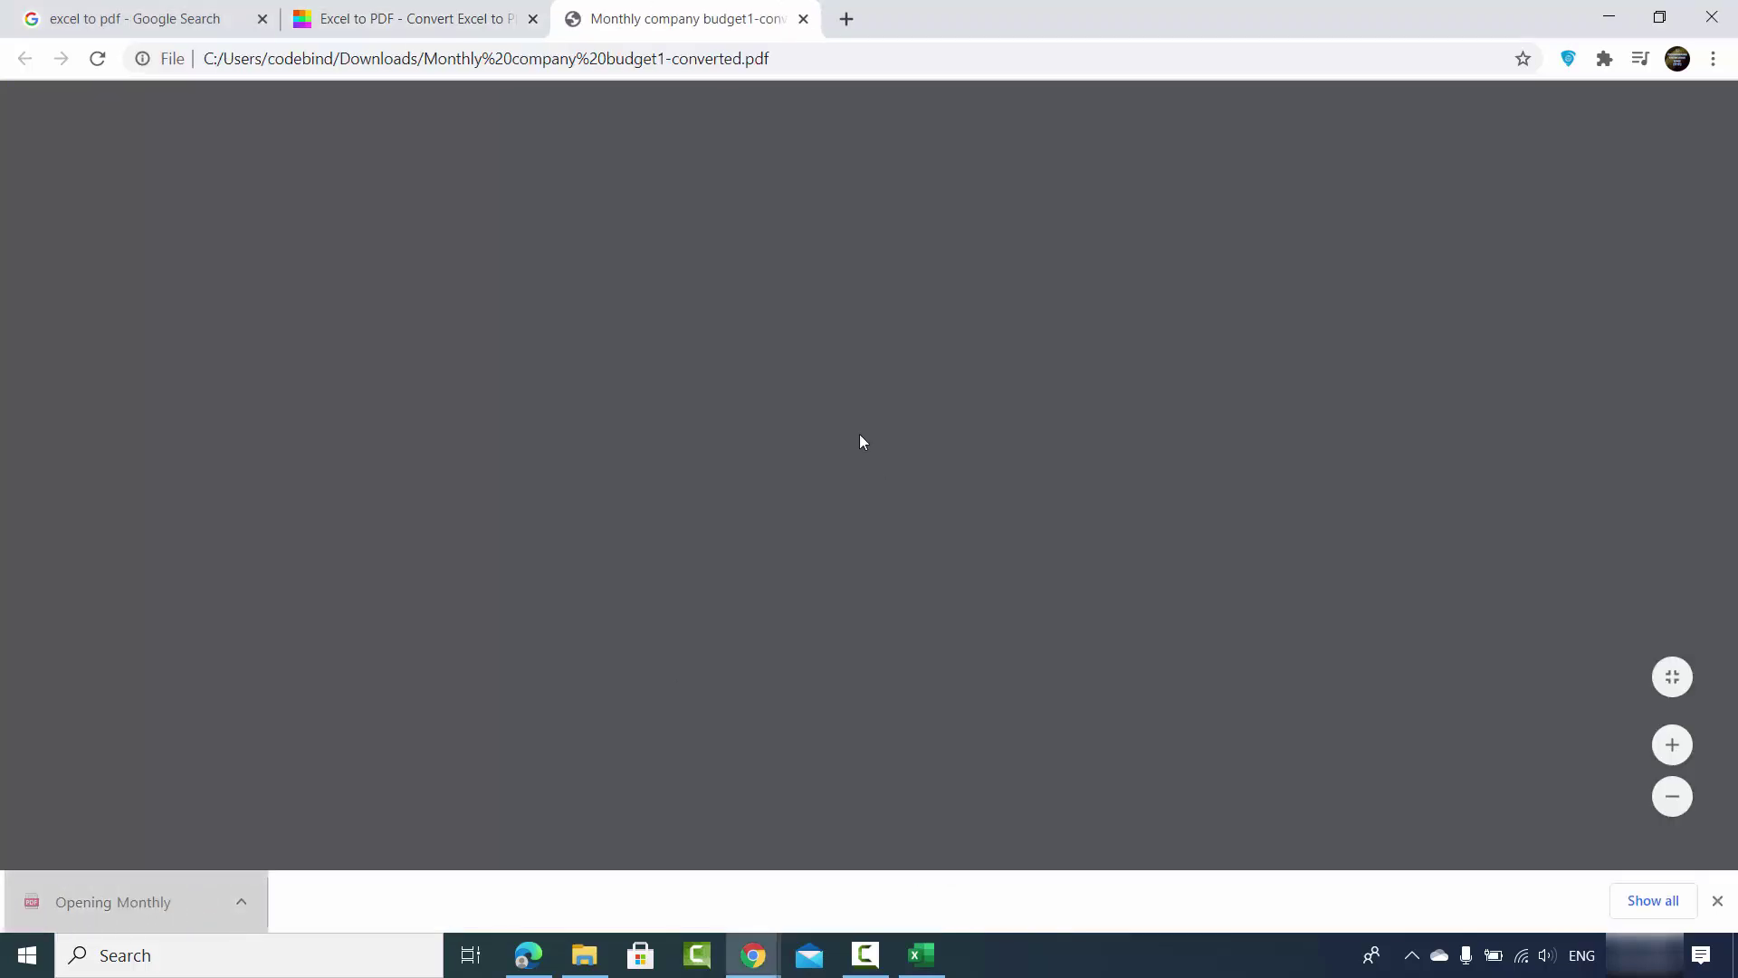
scroll(790, 426, down, 15)
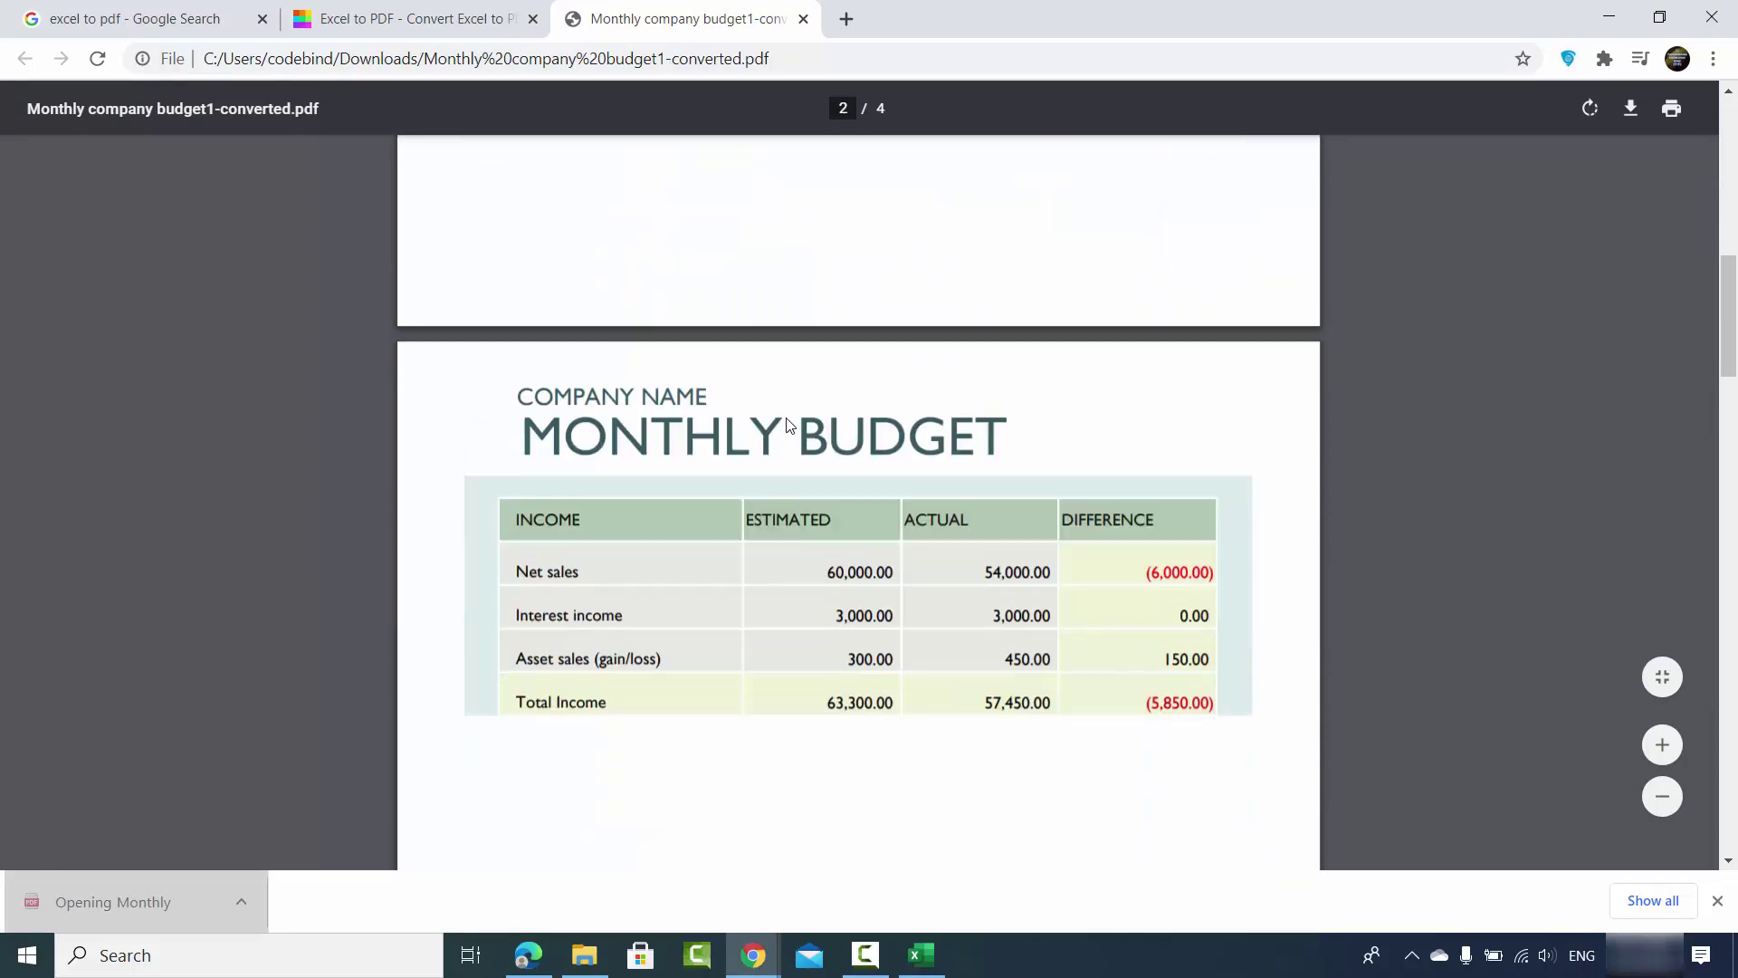
scroll(790, 425, down, 20)
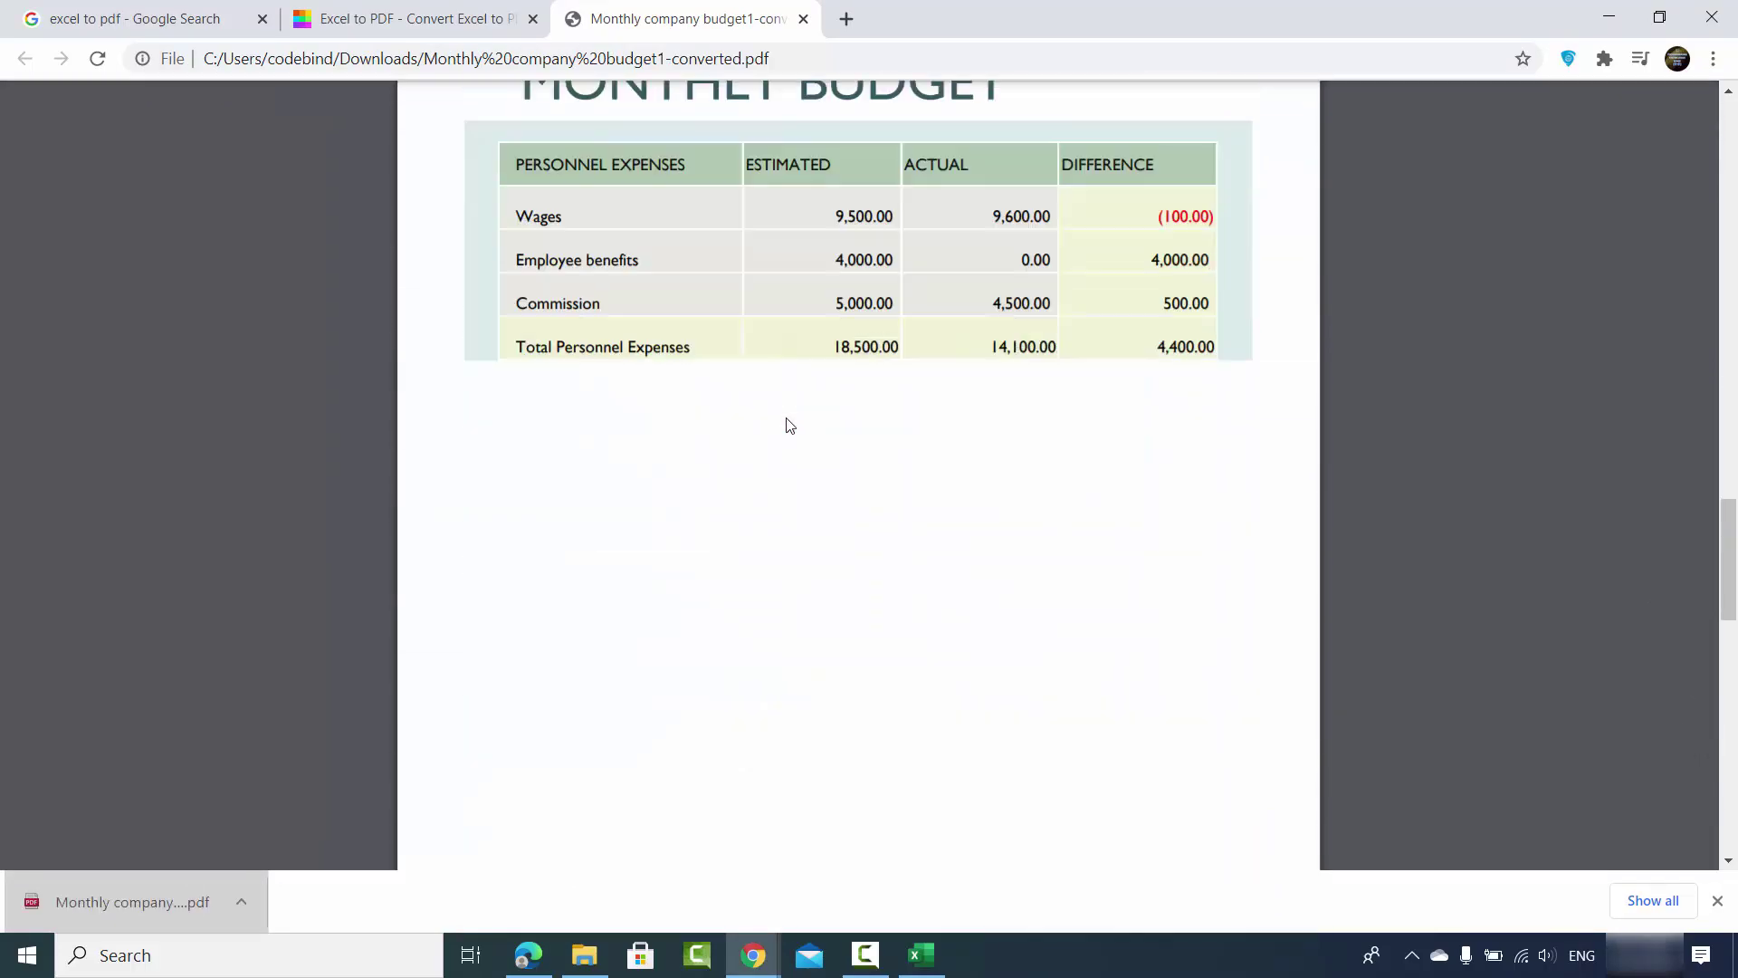
scroll(786, 426, down, 2)
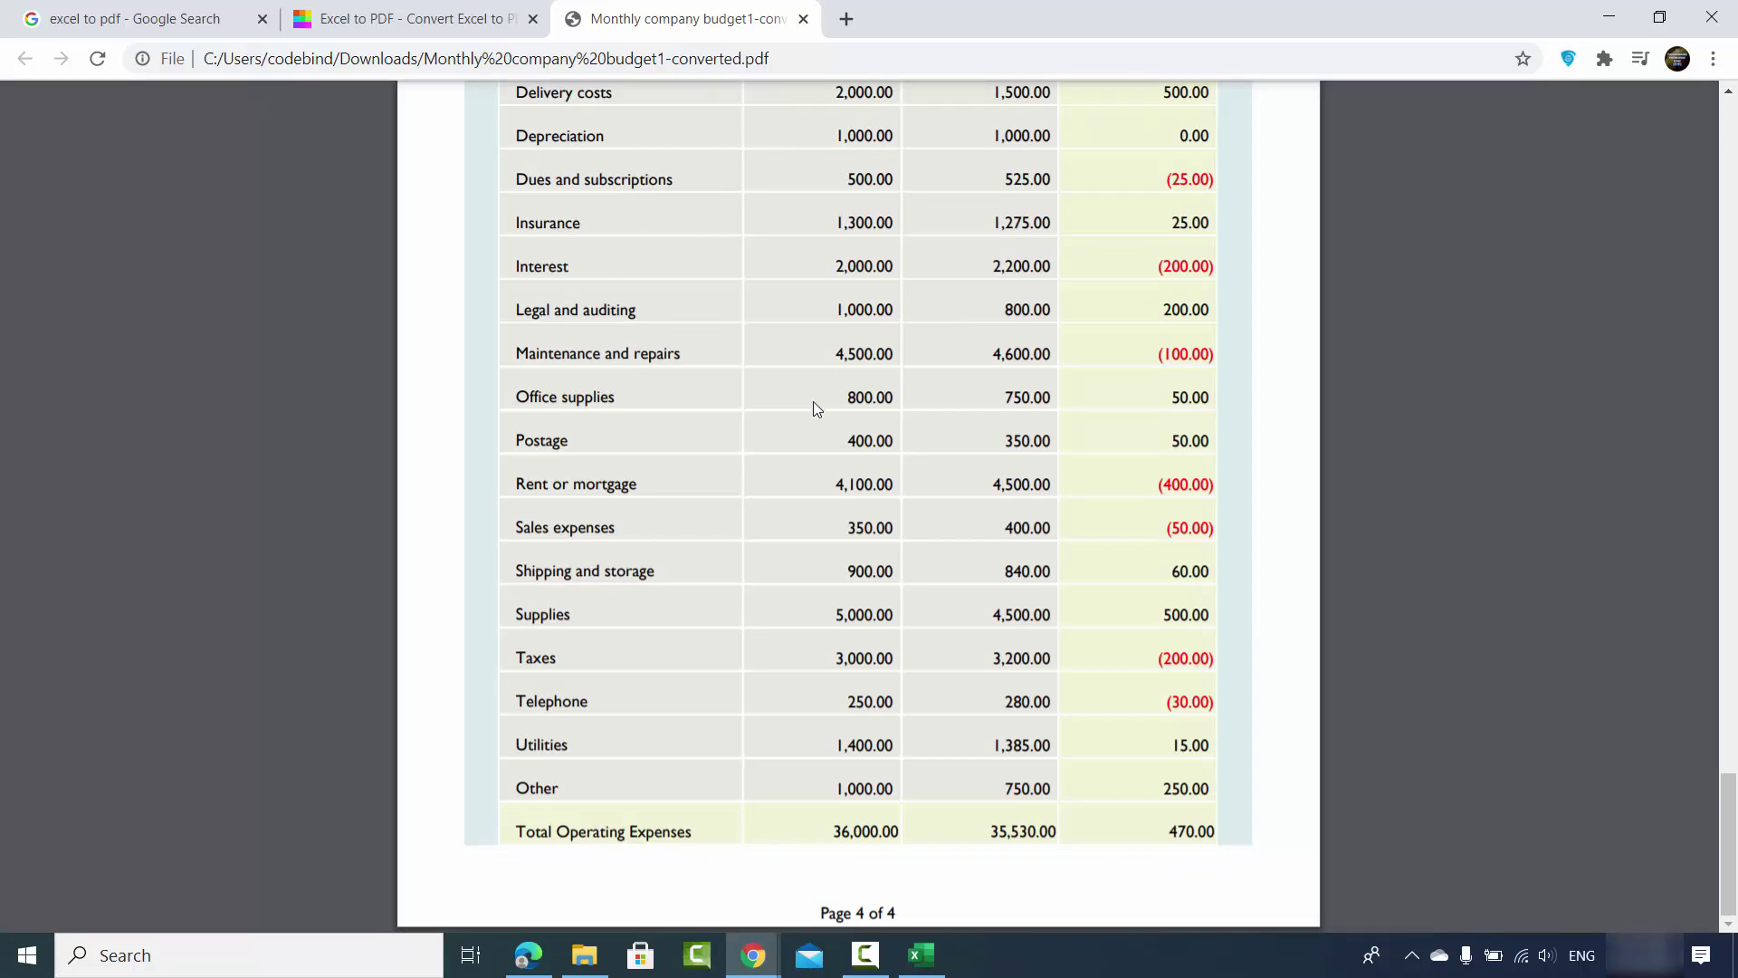
key(alt+Tab)
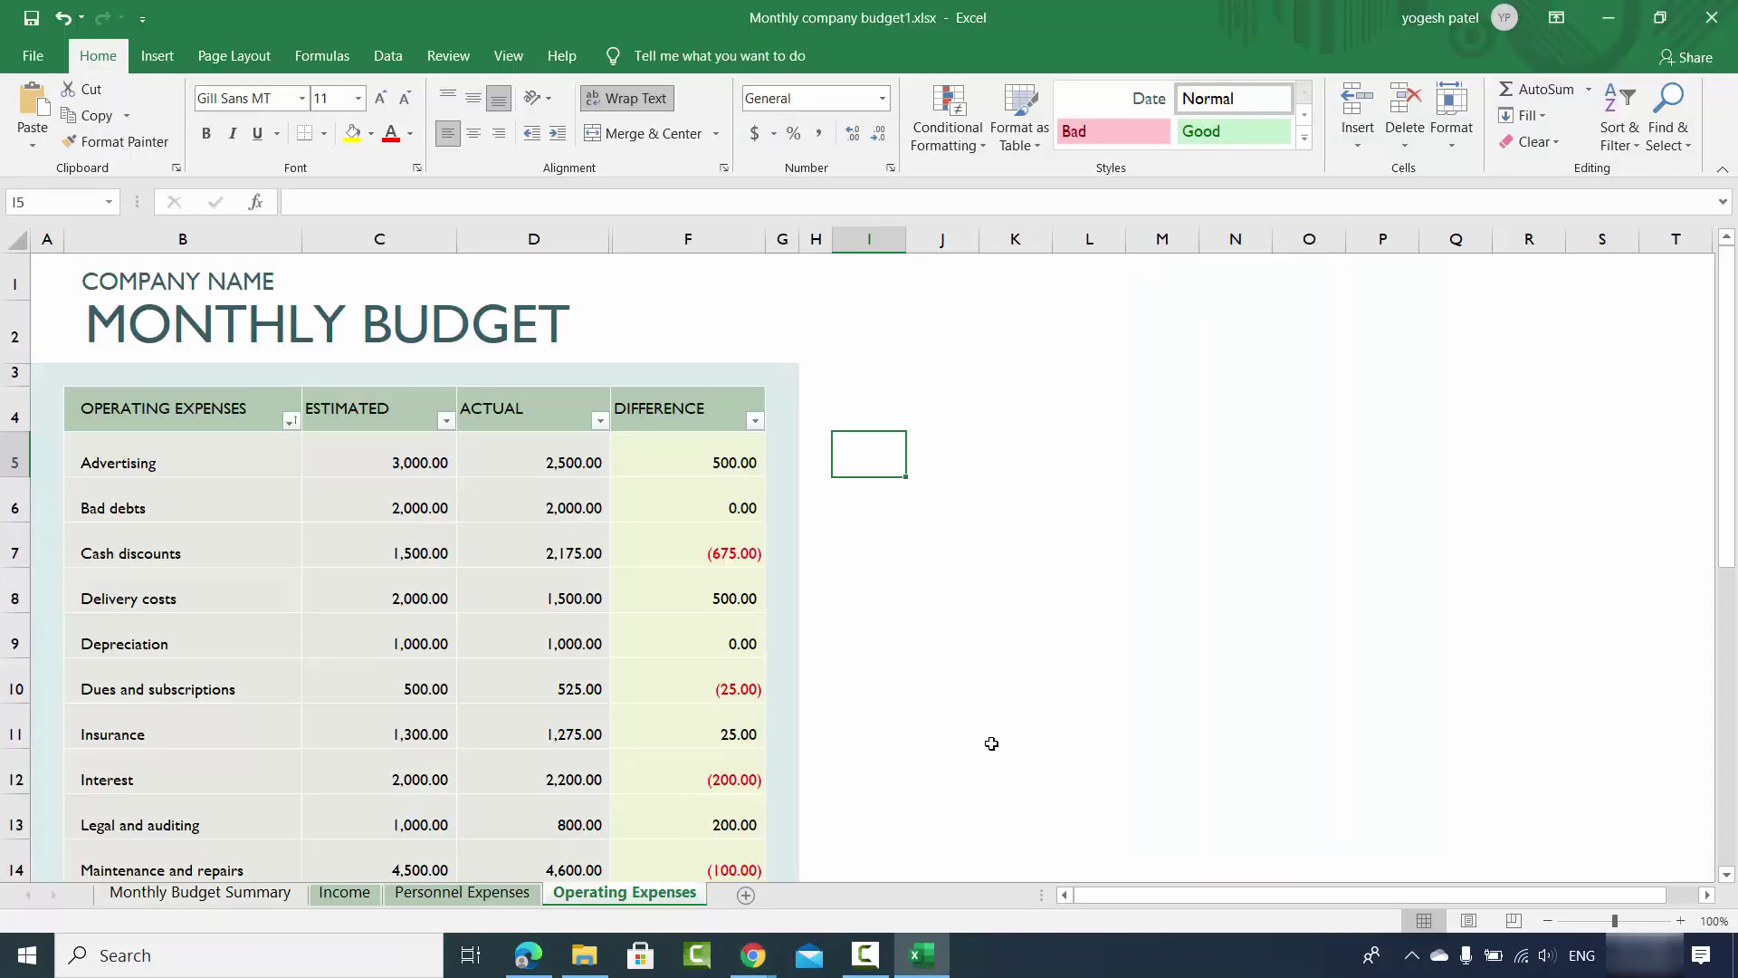